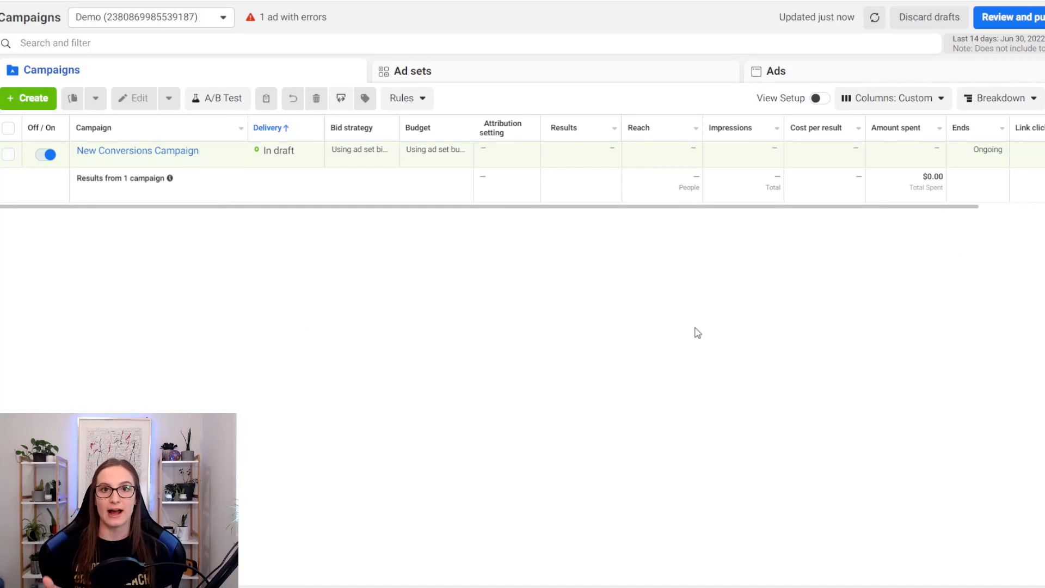
Review the campaign, ad set and ad levels of the account, ending on the campaigns list
click(469, 76)
click(858, 71)
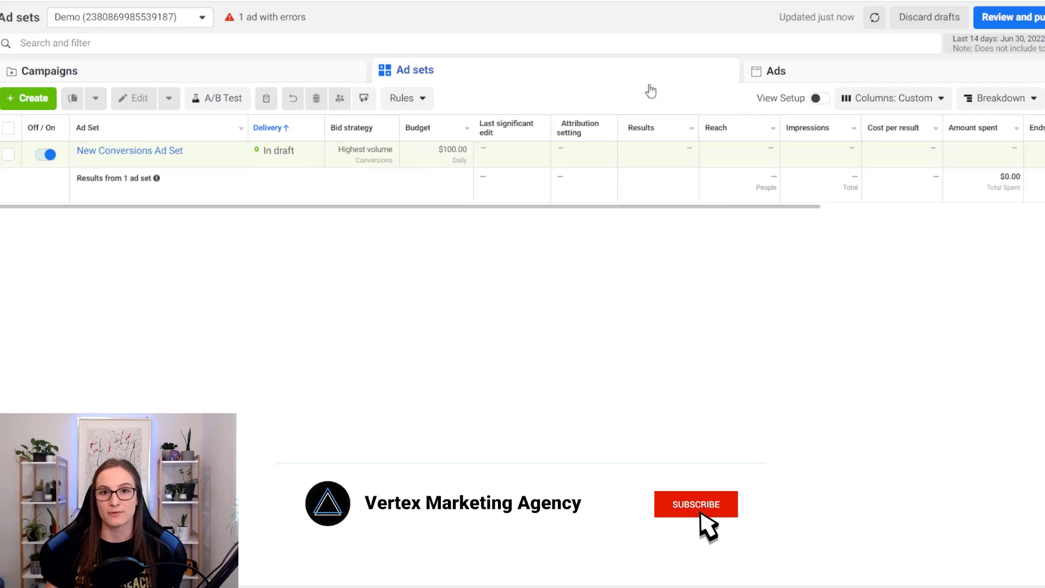
click(300, 78)
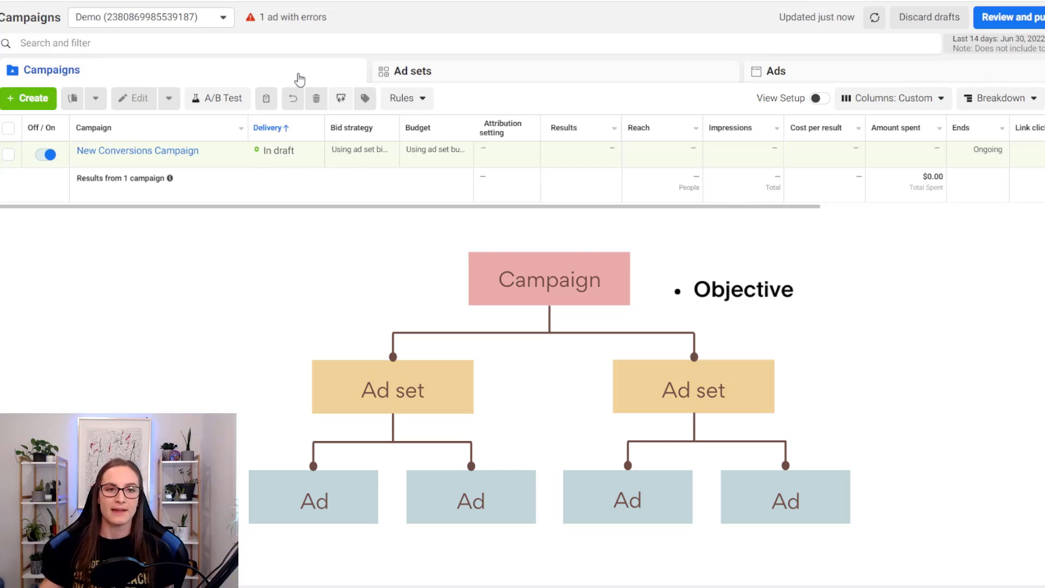
click(505, 76)
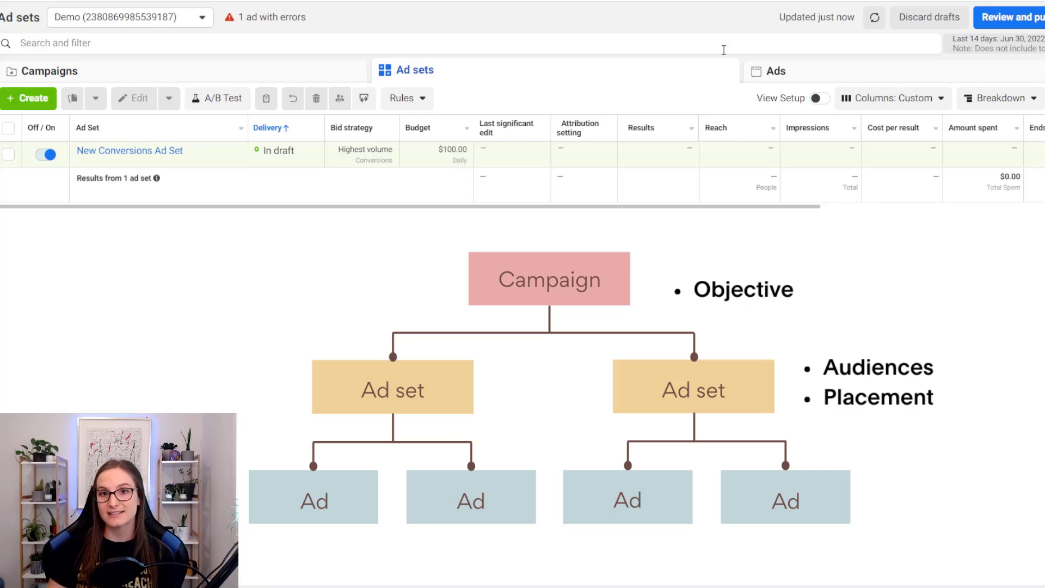
click(807, 73)
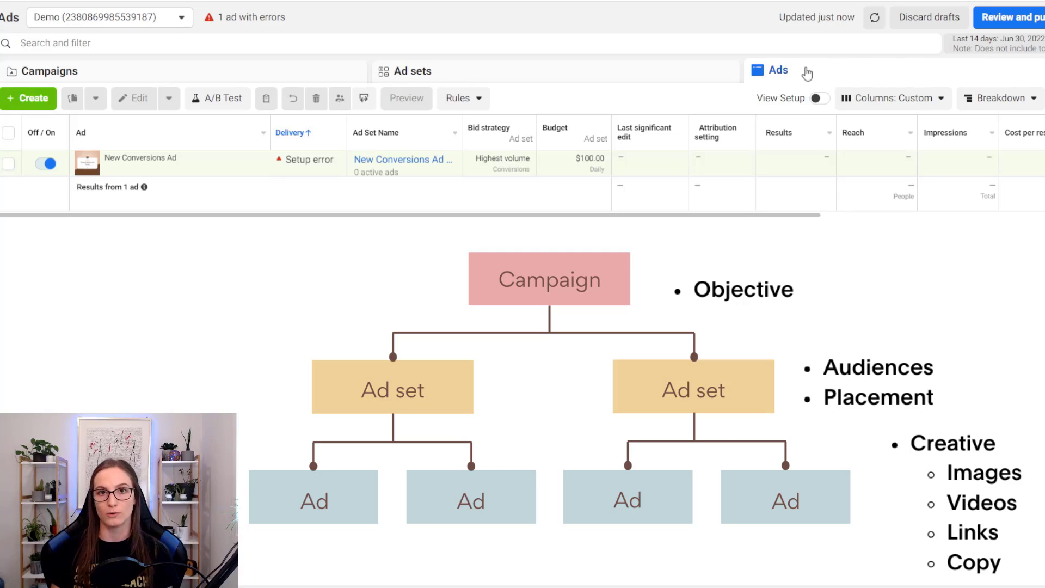
click(271, 75)
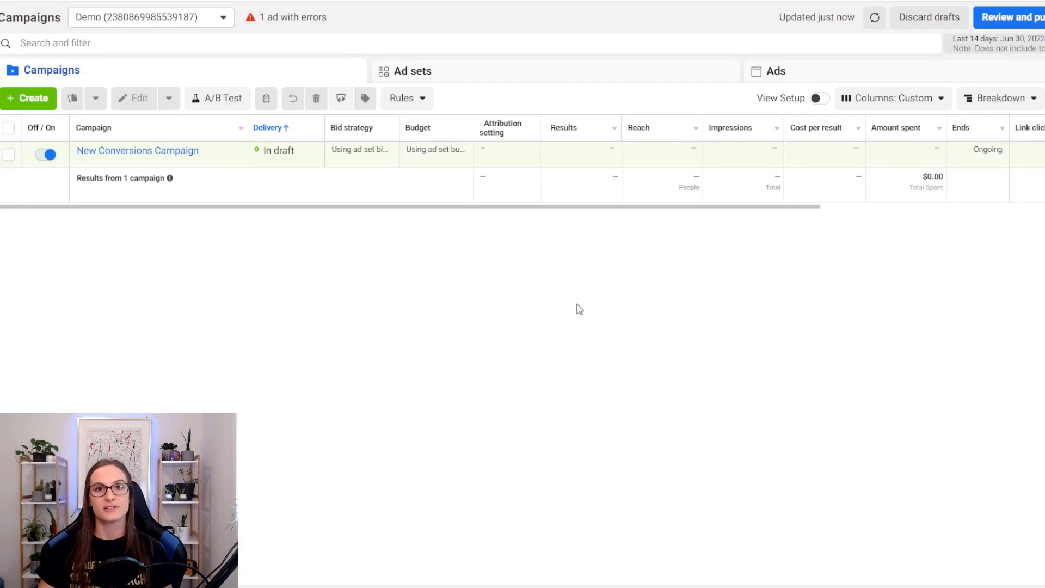
Start a new campaign and choose Sales as its objective
click(19, 98)
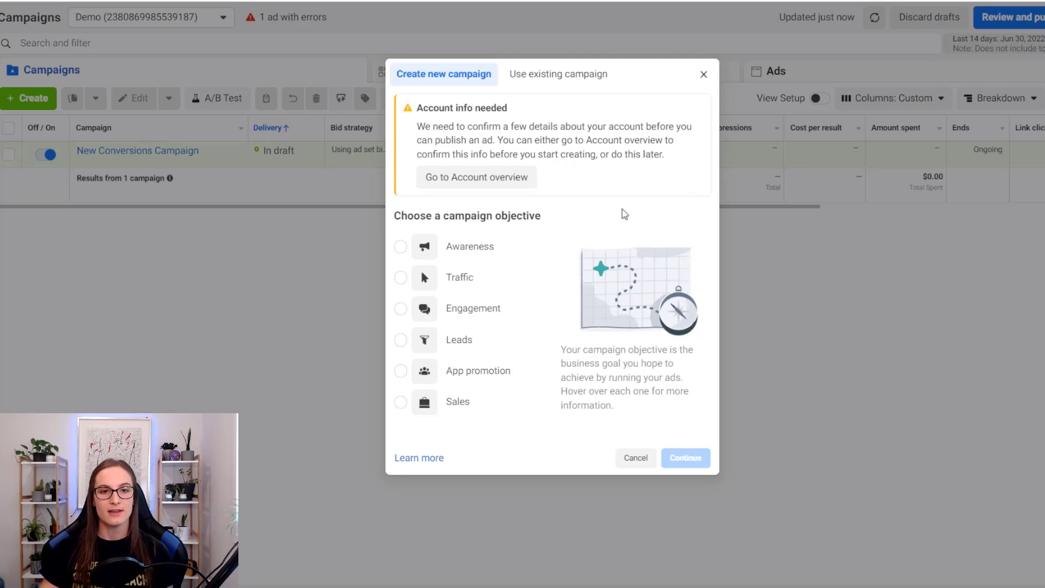
mouse_move(484, 298)
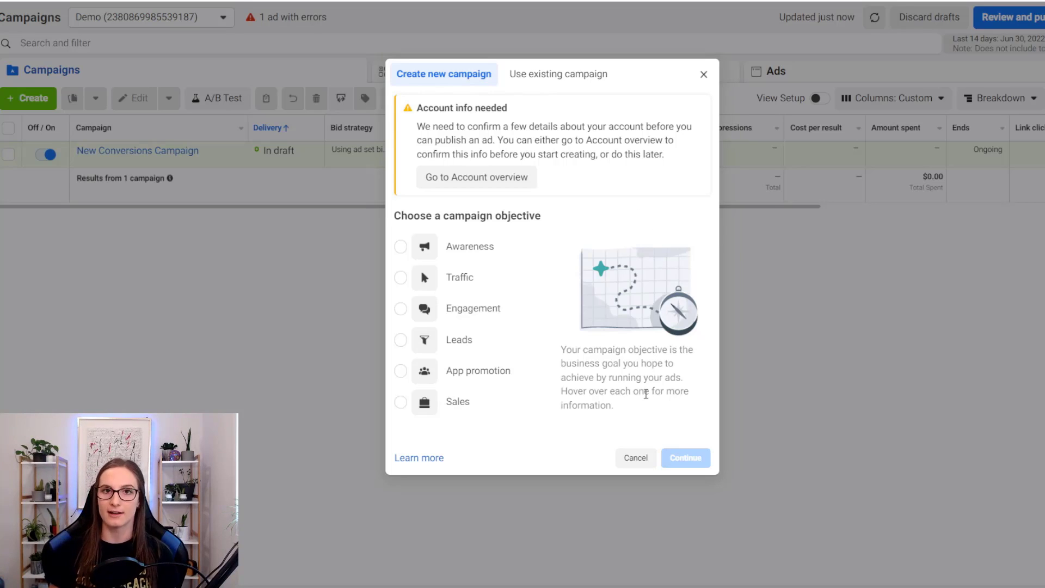
mouse_move(458, 400)
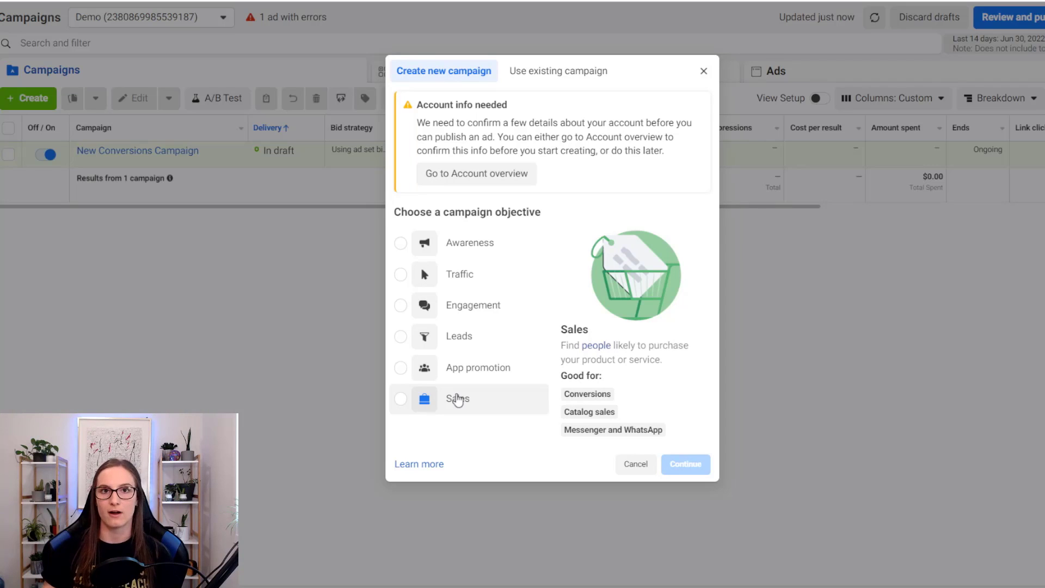
click(482, 401)
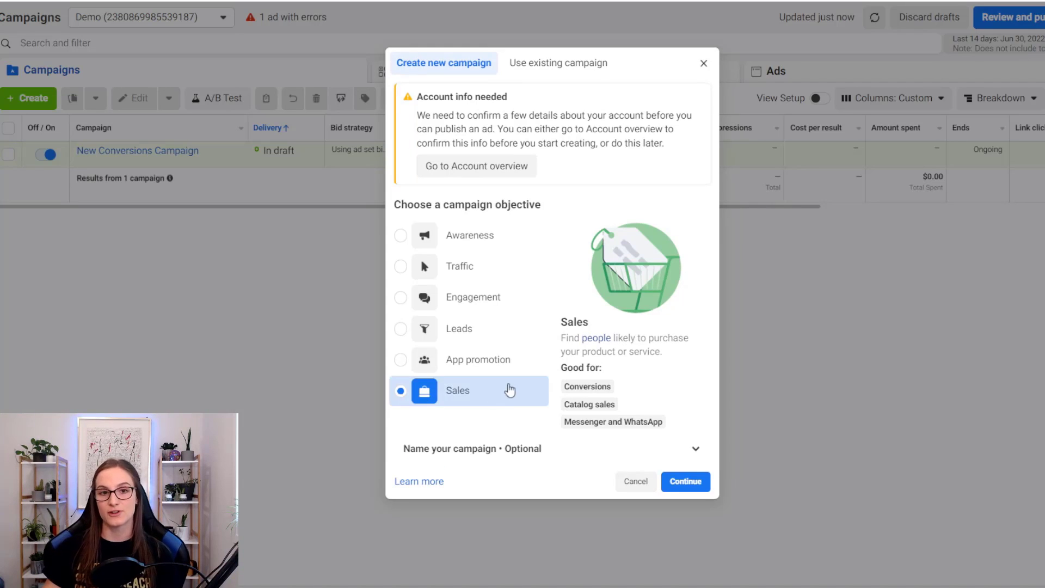
Name the campaign "Conversions - ABO - Sale" and continue to its draft settings
click(622, 453)
scroll(621, 444, down, 2)
scroll(616, 438, down, 1)
click(531, 383)
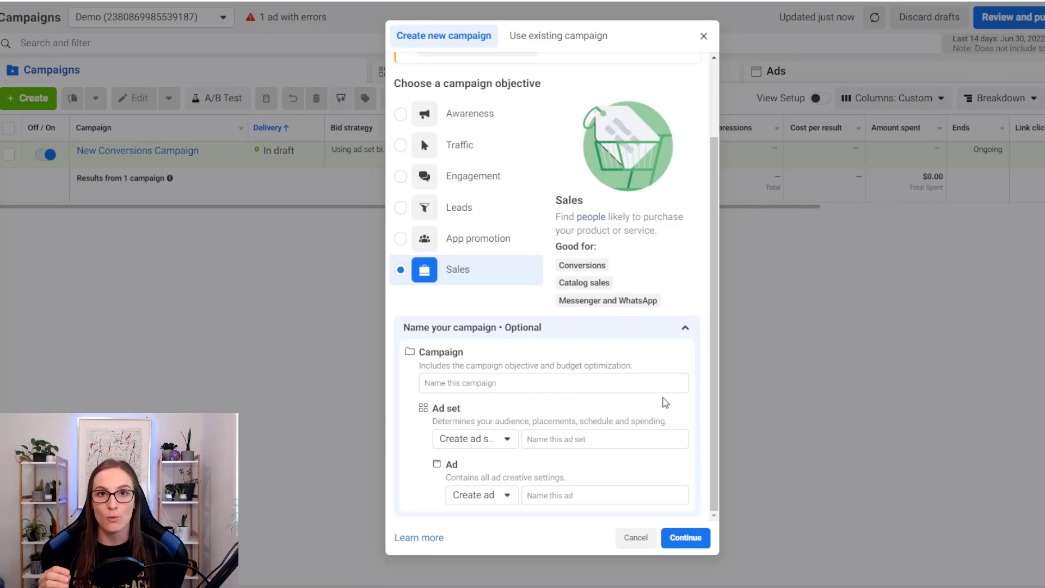
click(549, 384)
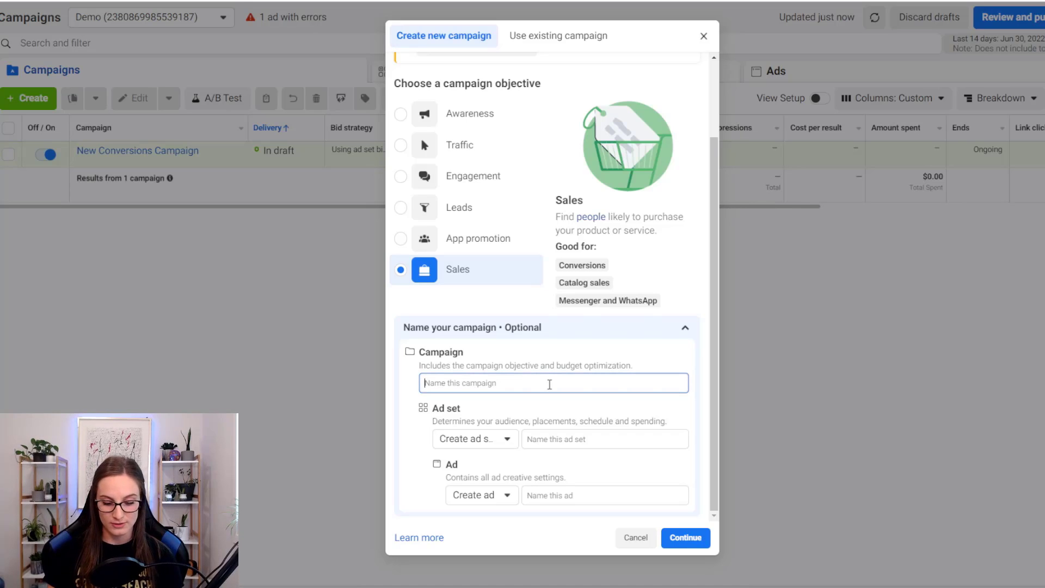
text(Conversions)
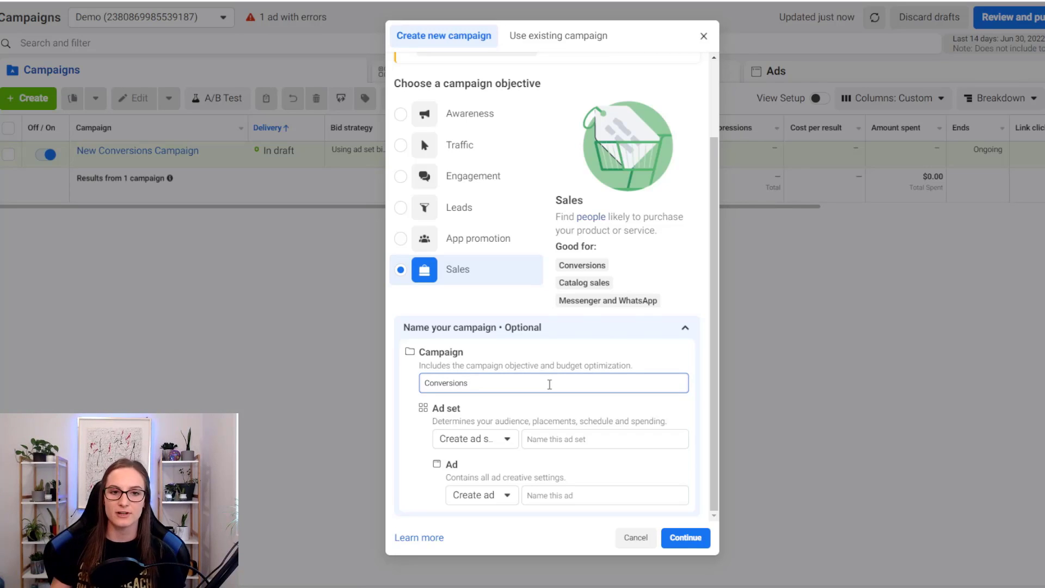
text(- ABO)
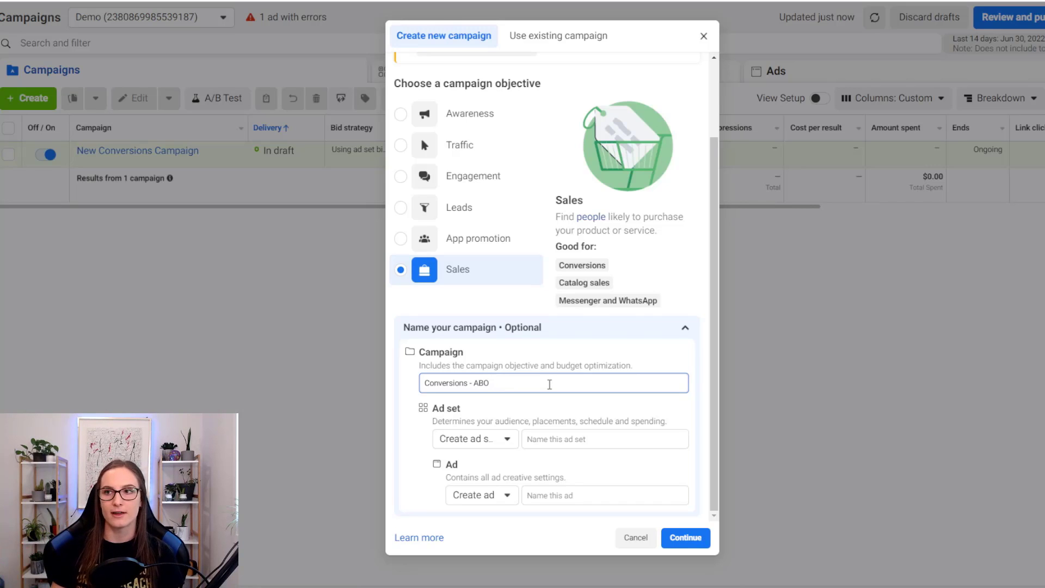
text(-)
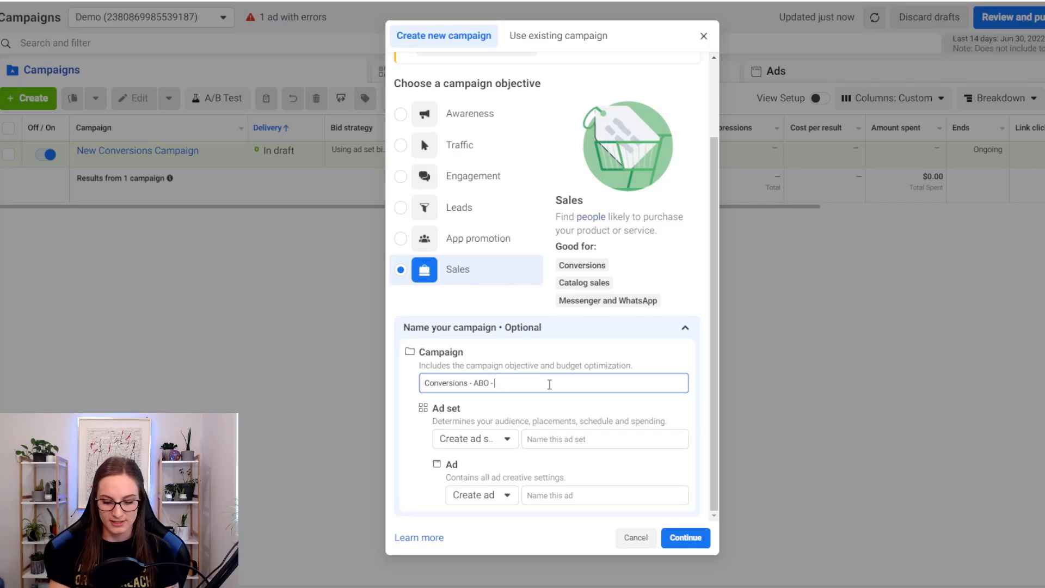
text(Sale)
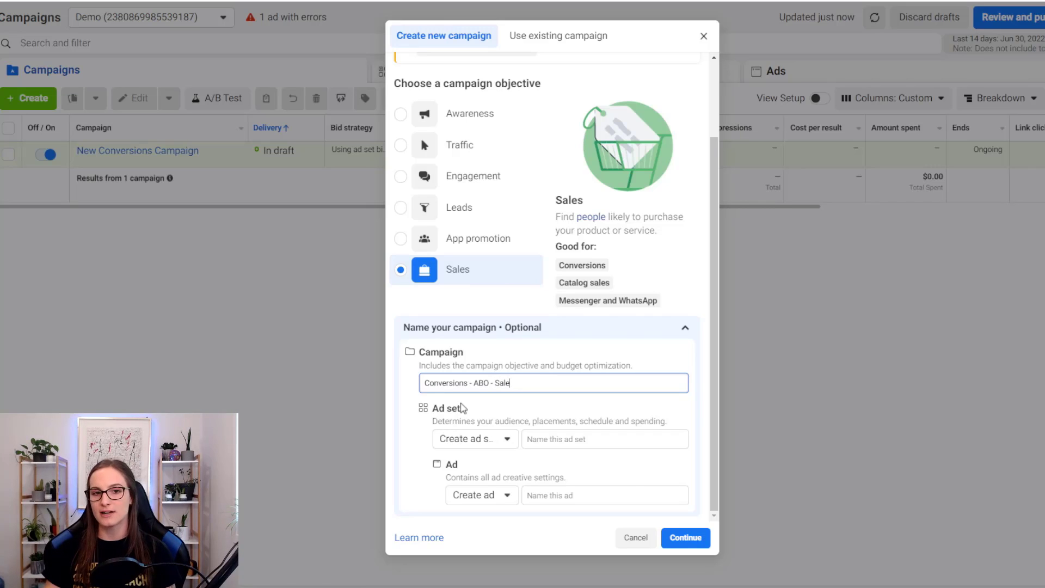
click(685, 538)
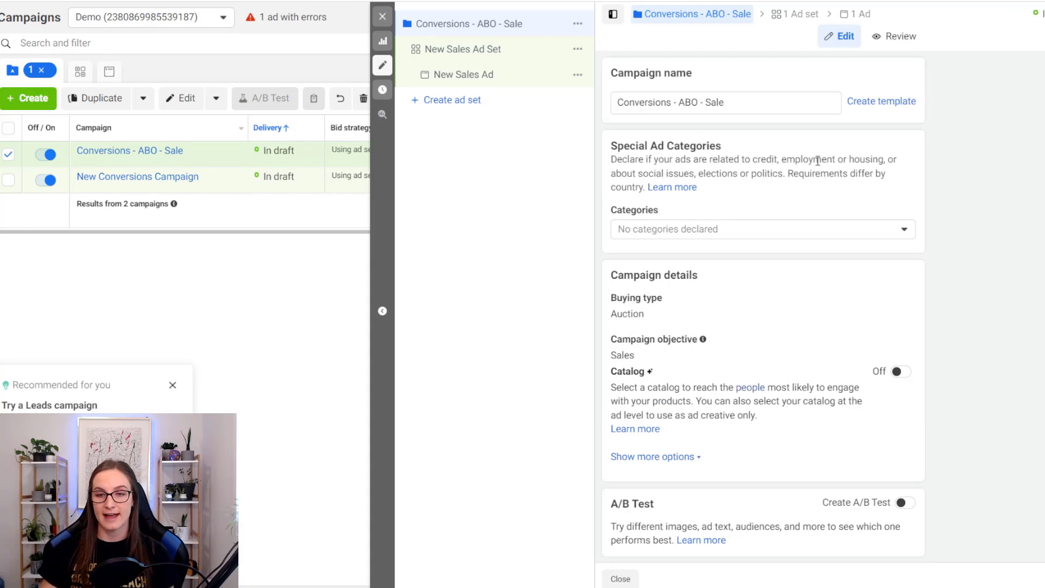
Examine the Special Ad Categories description and the category options without declaring any category
double_click(765, 159)
click(806, 159)
double_click(809, 159)
double_click(866, 159)
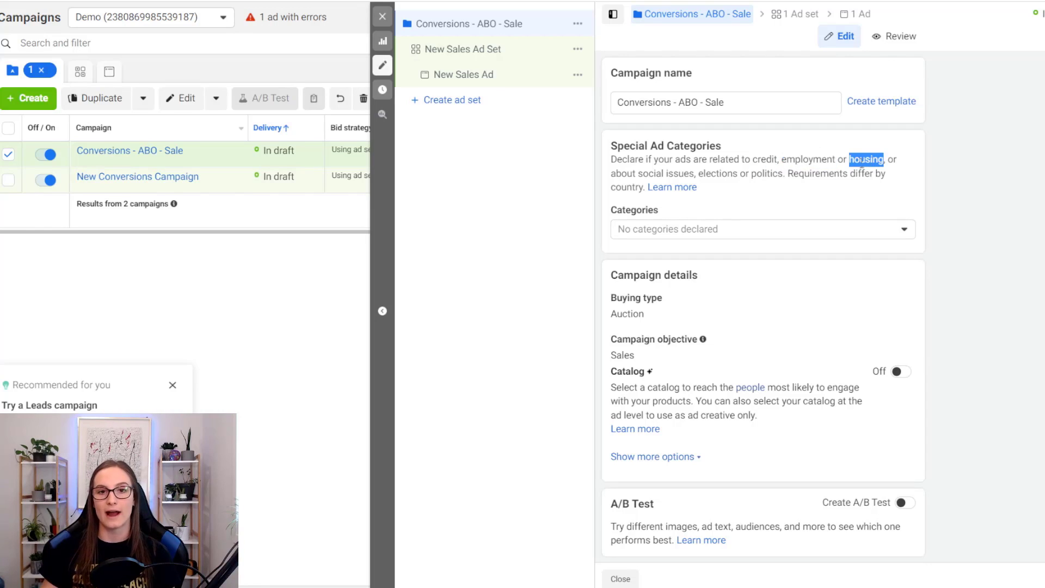
drag(637, 174, 685, 174)
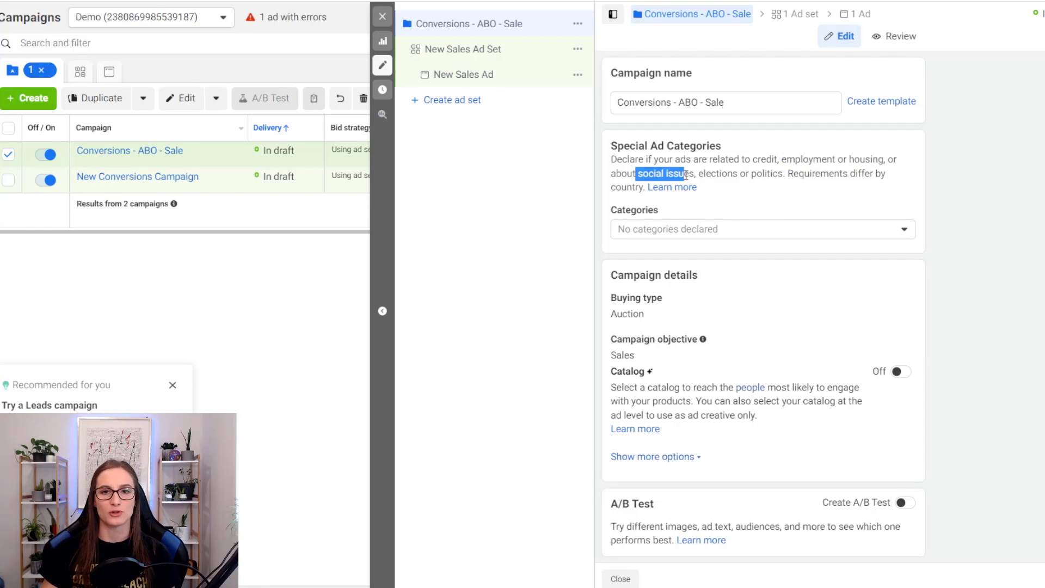
click(718, 172)
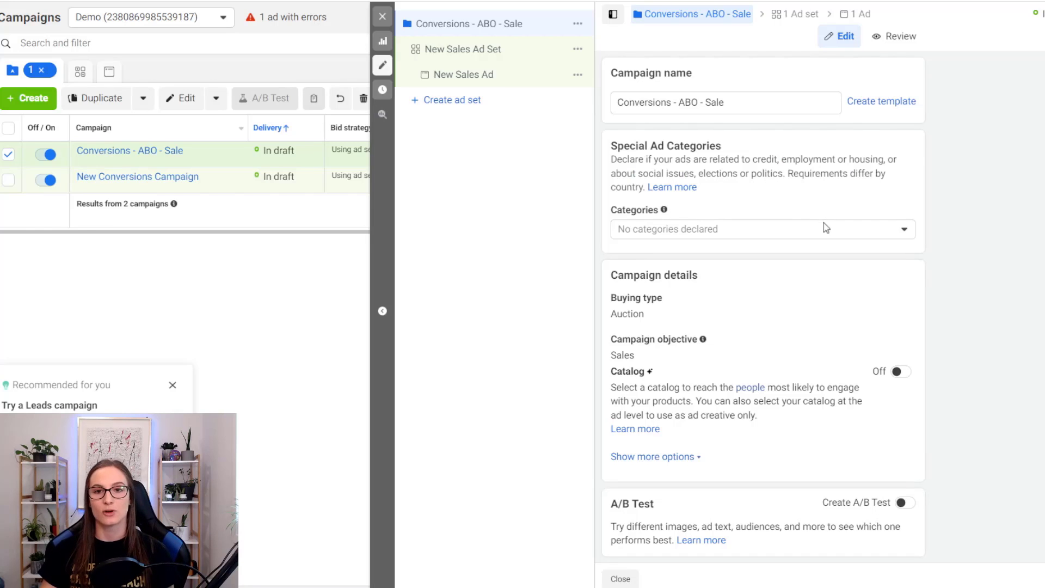
click(820, 242)
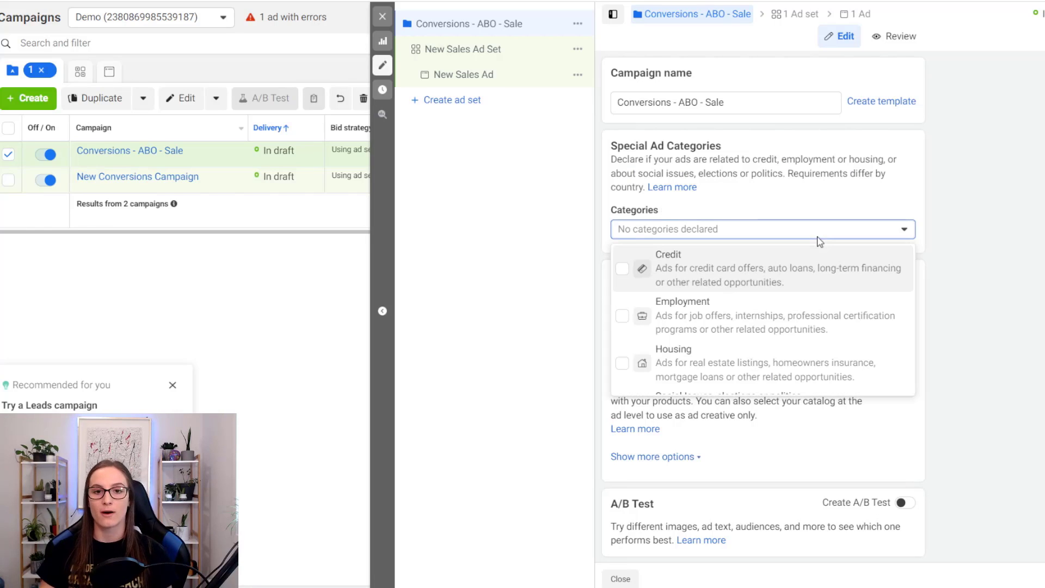
scroll(809, 289, down, 1)
scroll(815, 348, up, 1)
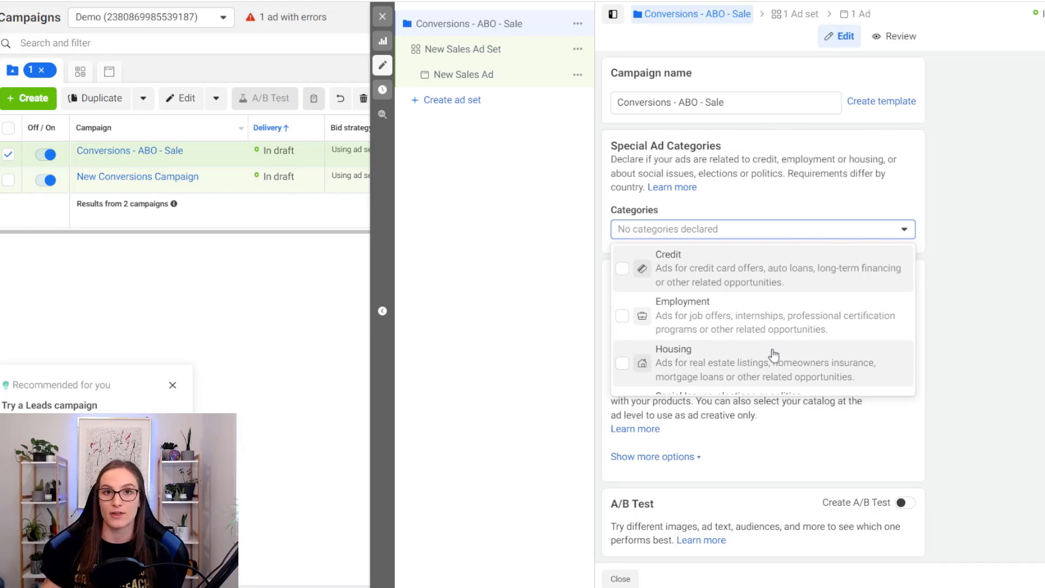
click(804, 212)
Review the campaign details, the list of campaign objectives and the Advantage Campaign Budget setting
scroll(804, 212, down, 1)
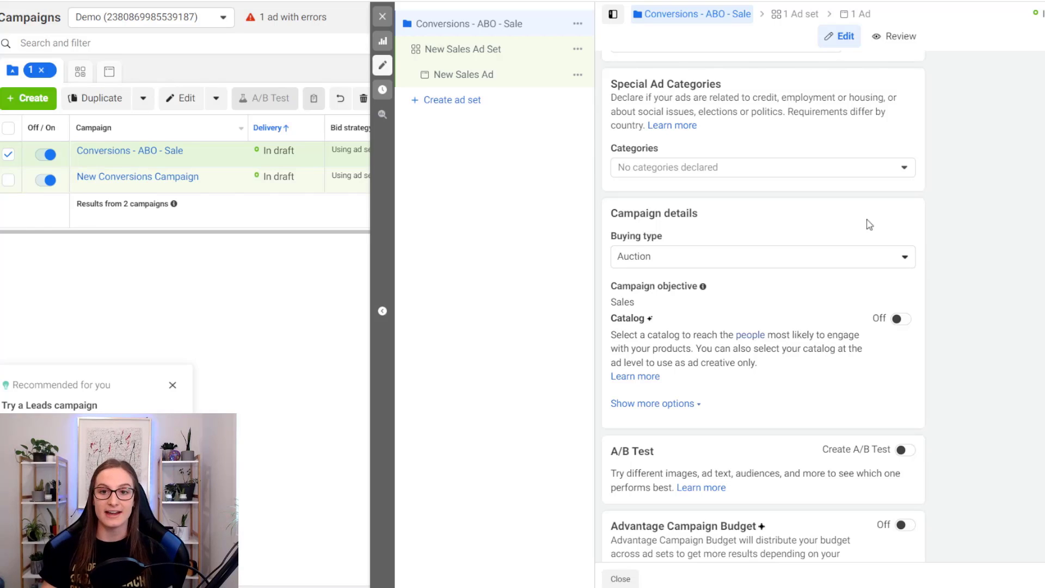
click(677, 288)
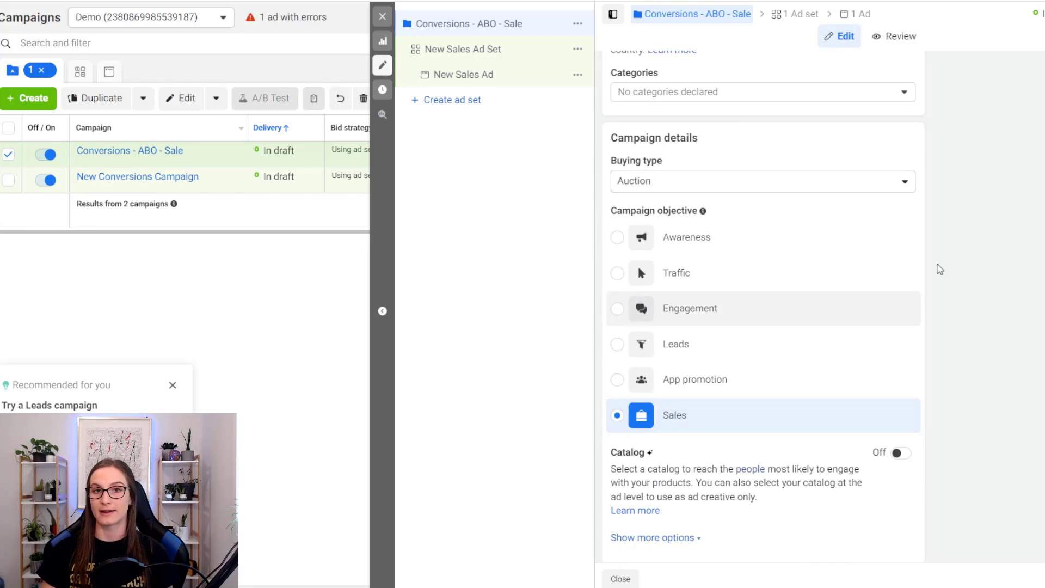
scroll(943, 177, down, 3)
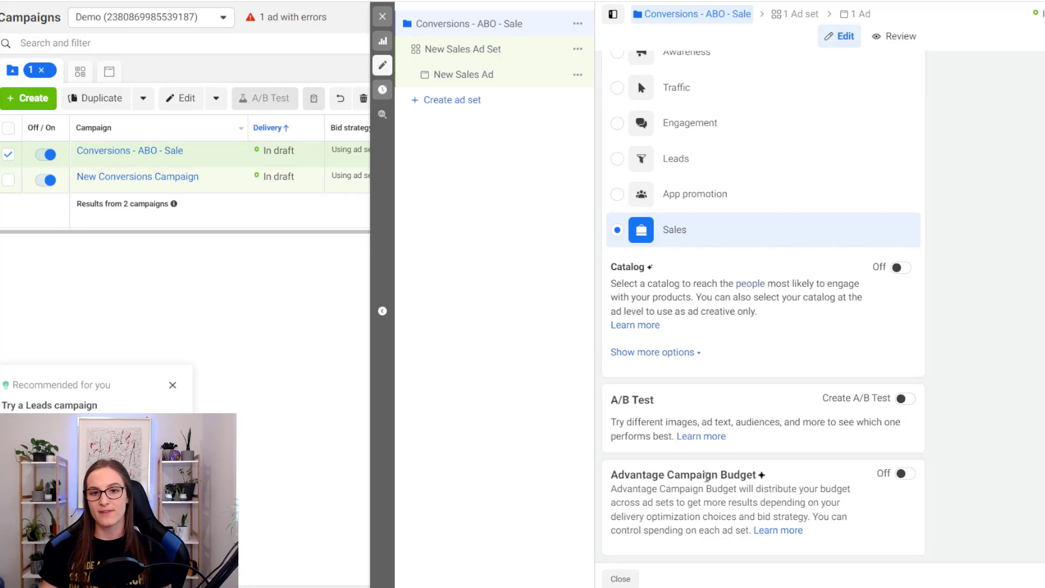
drag(758, 476, 664, 475)
click(759, 494)
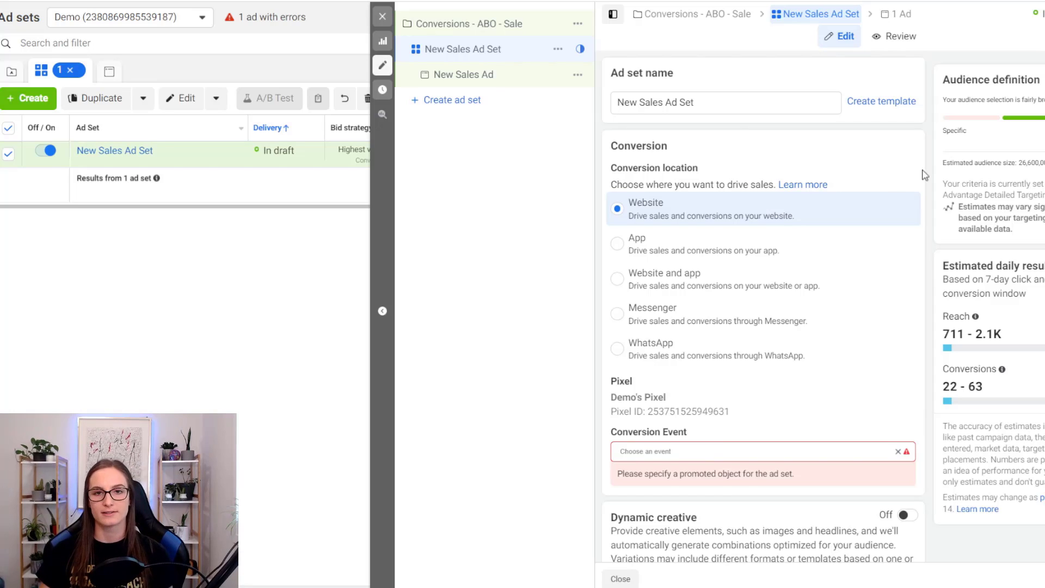
Review the conversion location options of the new sales ad set and set its conversion event to Purchase
scroll(758, 110, down, 2)
scroll(784, 117, up, 1)
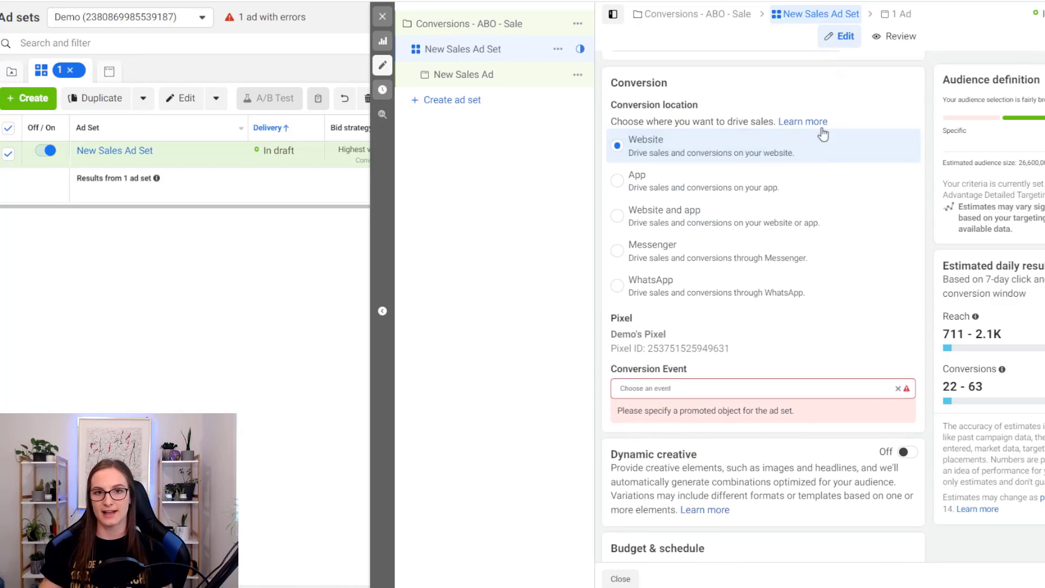
scroll(836, 154, up, 1)
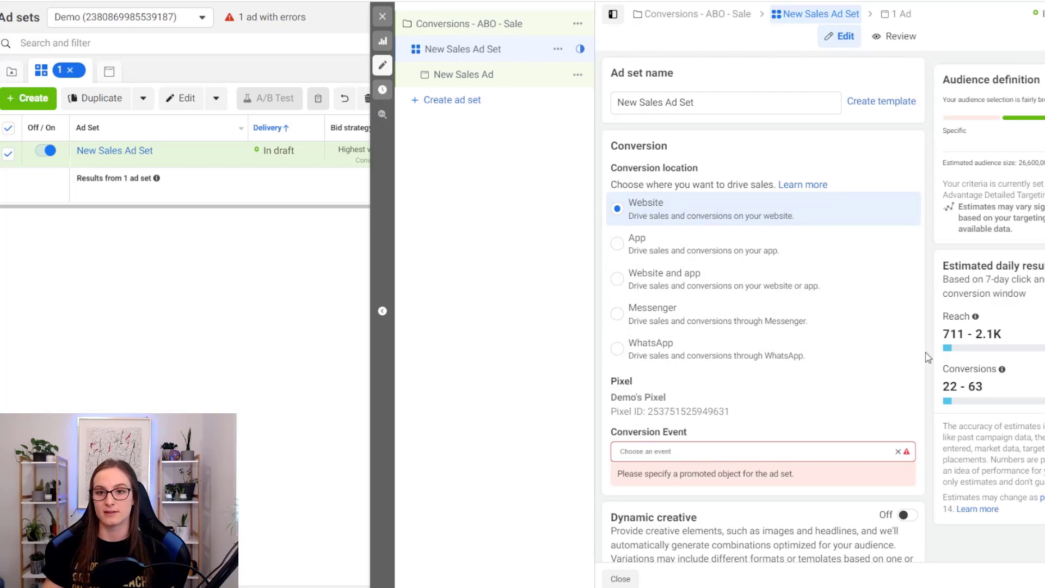
scroll(928, 358, down, 1)
scroll(920, 370, down, 2)
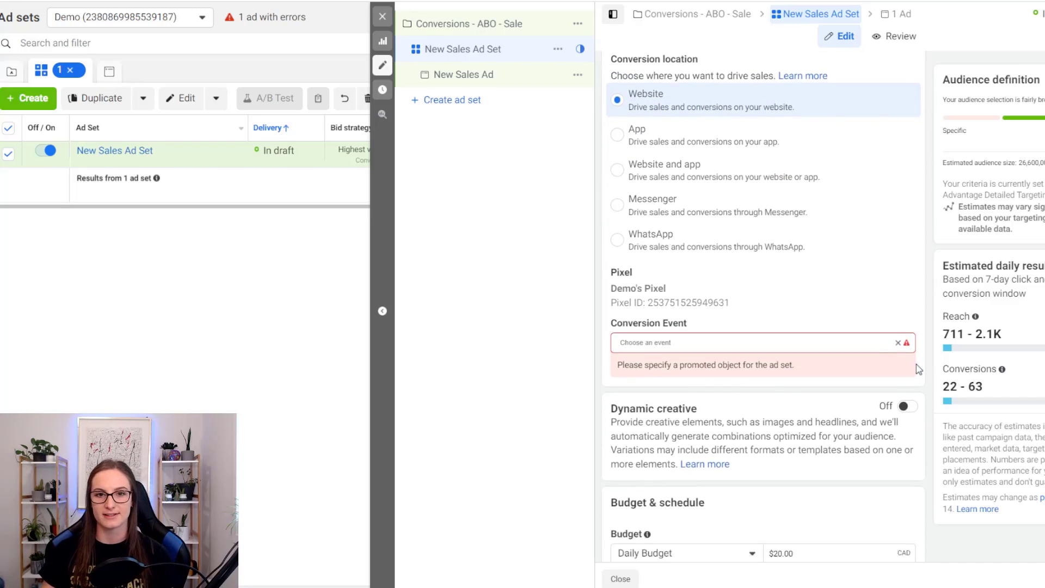
click(745, 270)
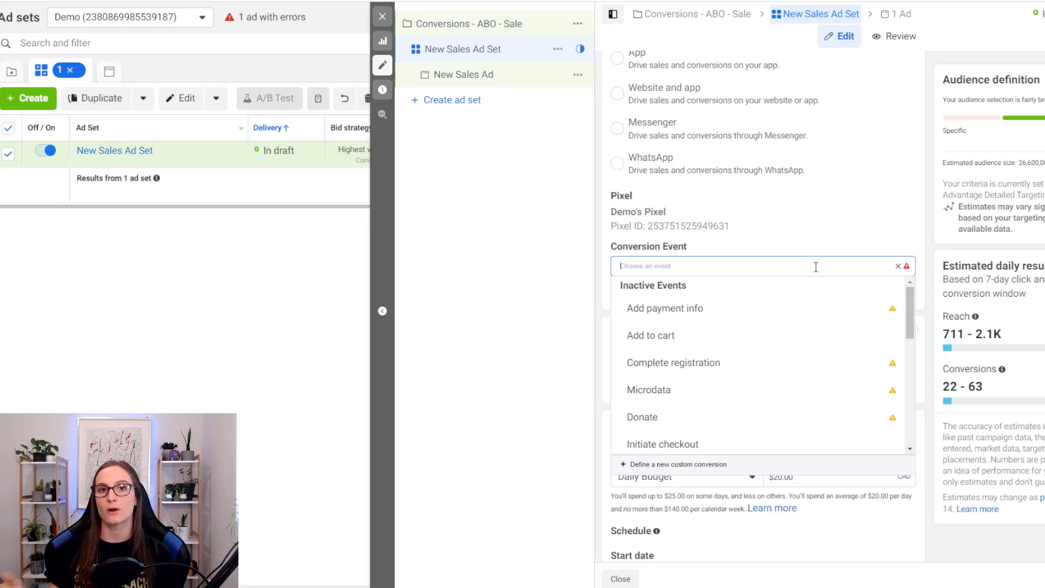
scroll(793, 322, down, 4)
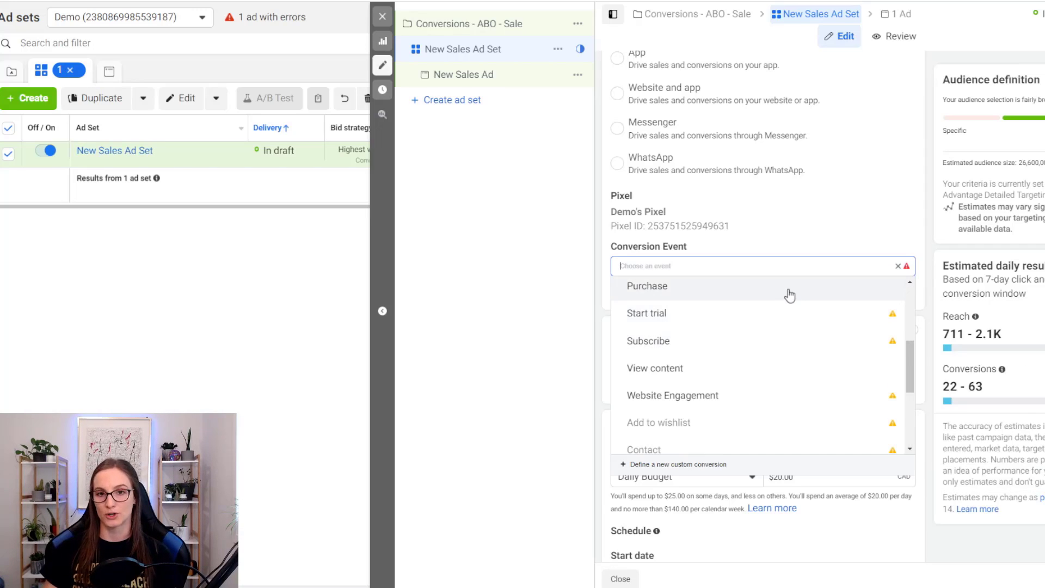
click(790, 296)
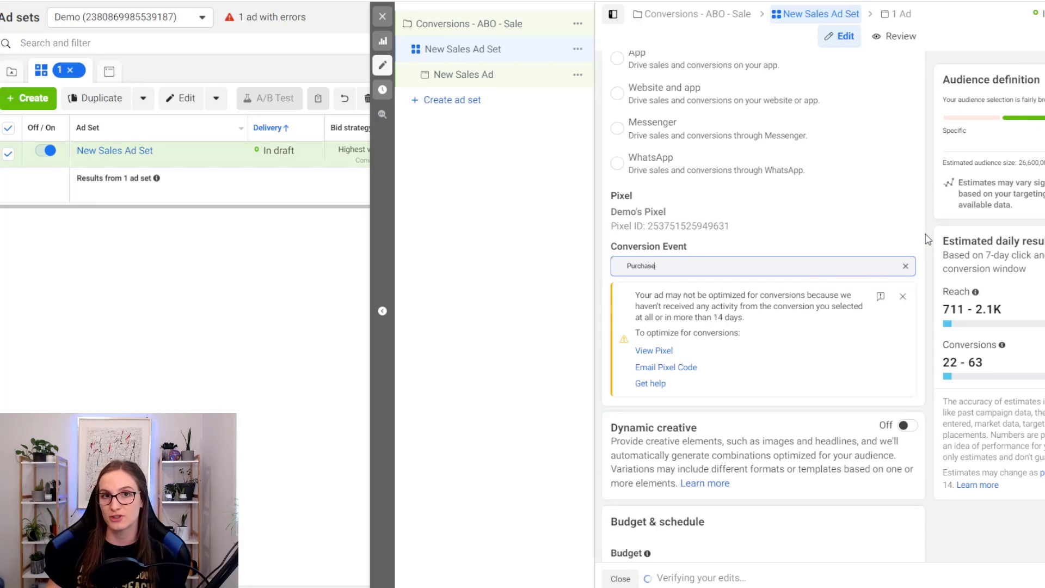
Clear the ad set's conversion event, look through the event list and choose Purchase again
click(731, 270)
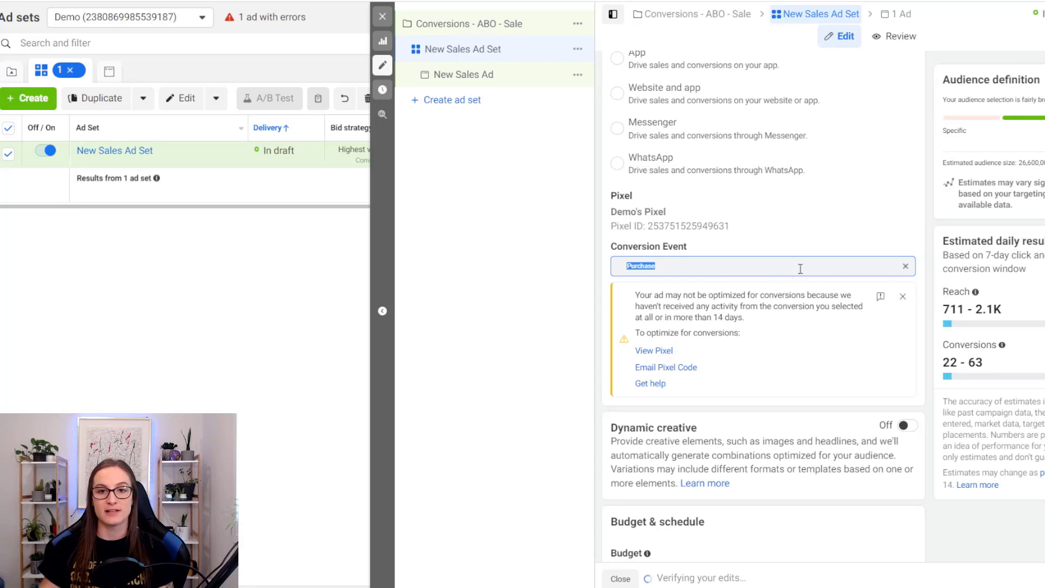
click(905, 266)
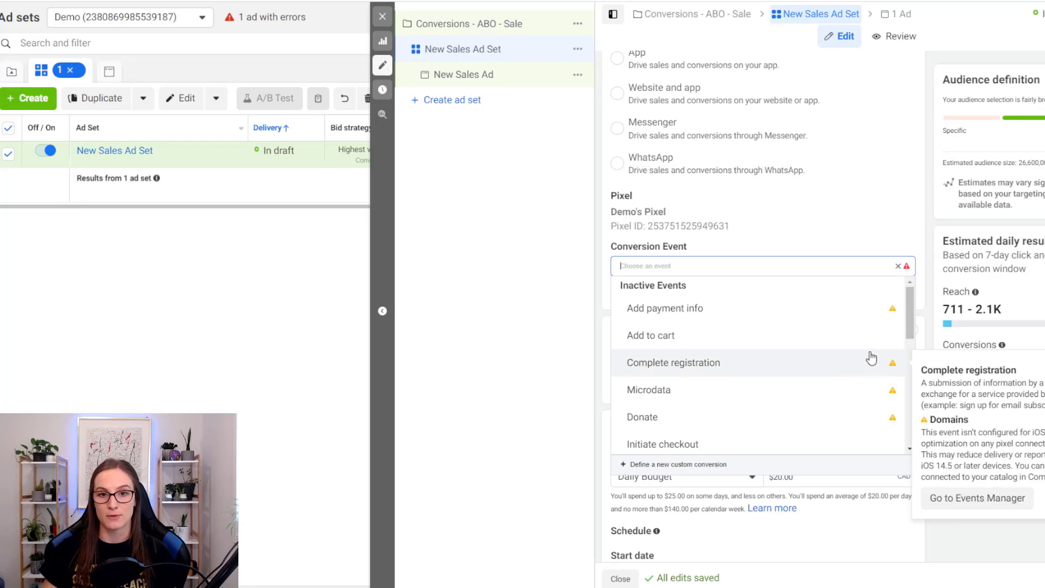
scroll(776, 359, down, 1)
scroll(774, 374, down, 2)
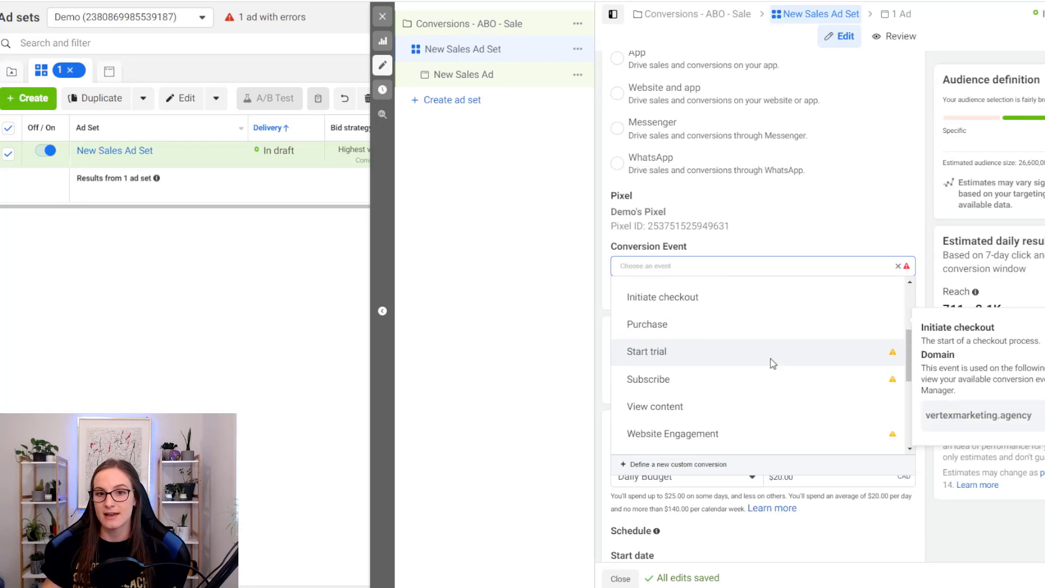
click(788, 297)
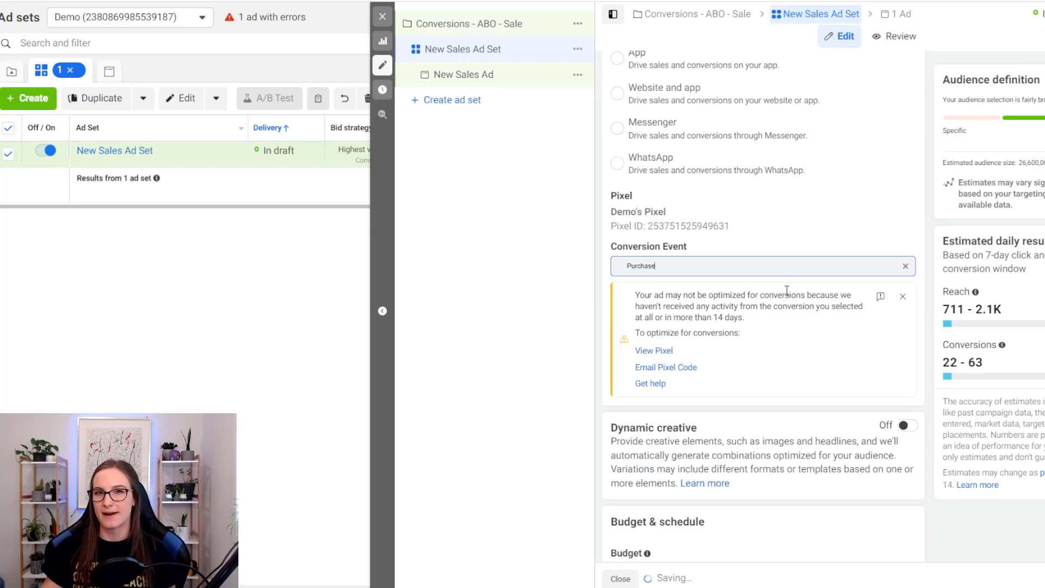
Read the notice below the Purchase conversion event and the Dynamic creative description
triple_click(692, 295)
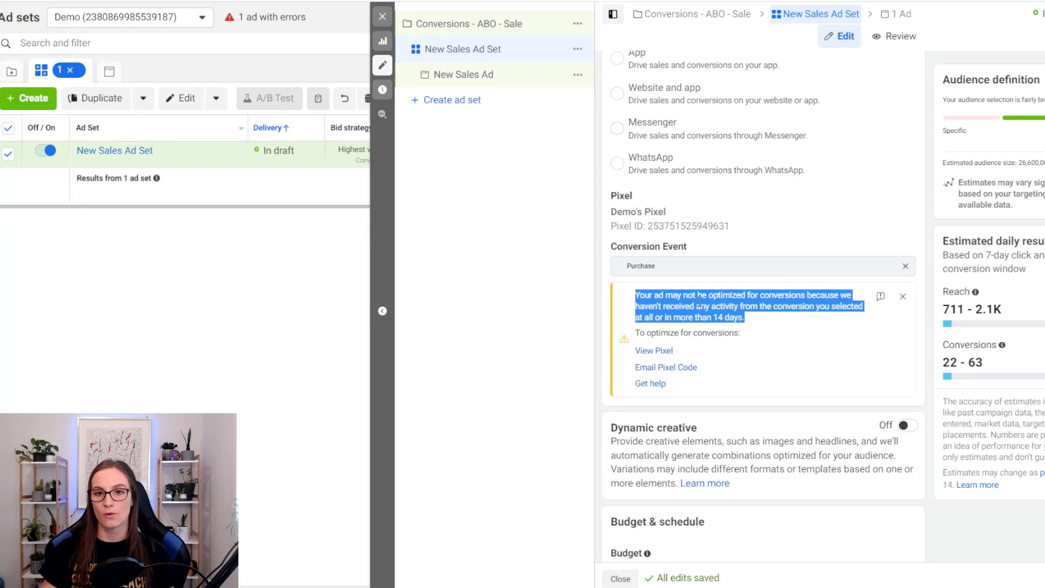
triple_click(703, 303)
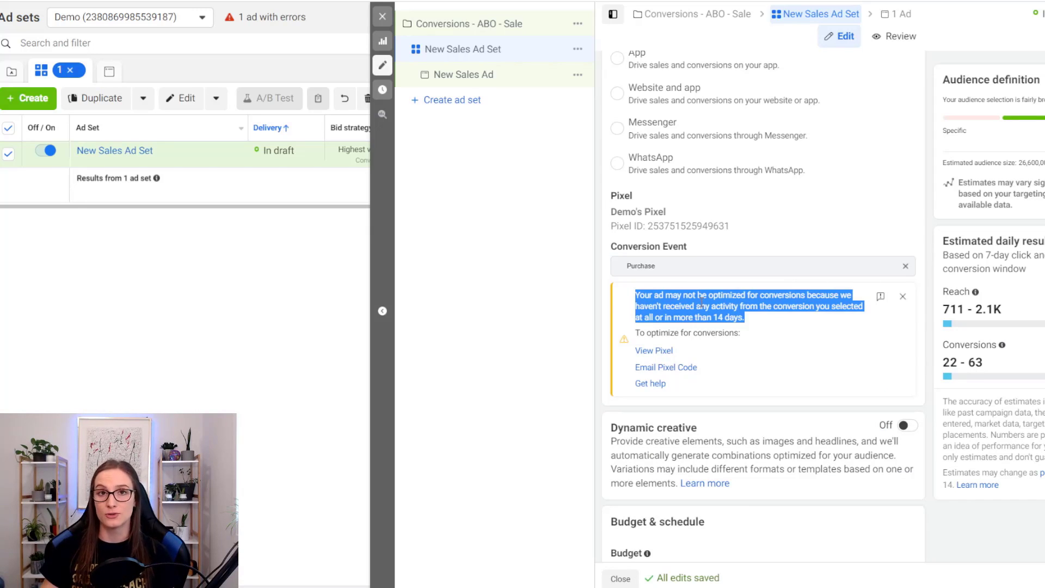
double_click(703, 305)
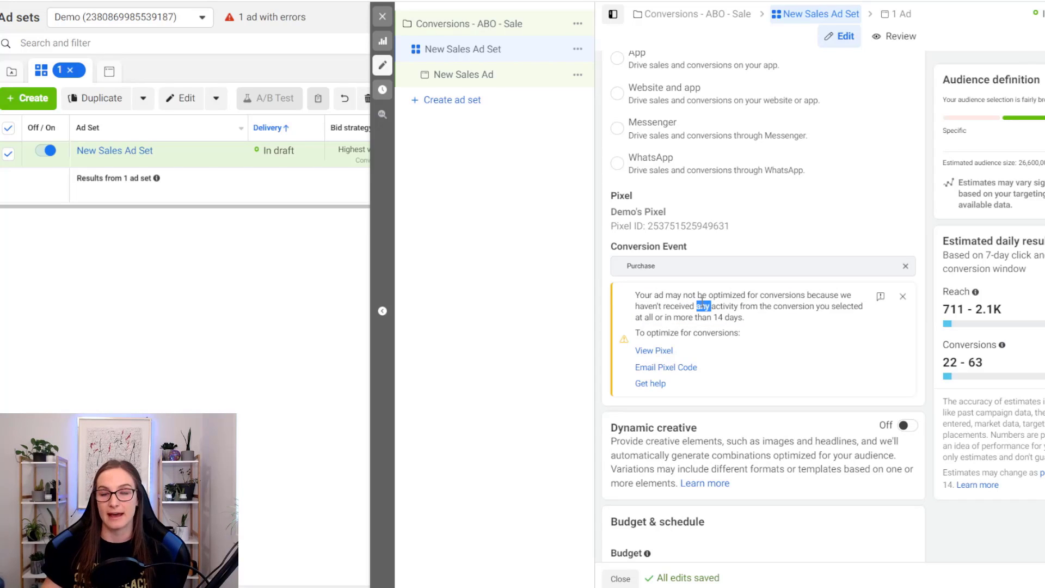
click(708, 306)
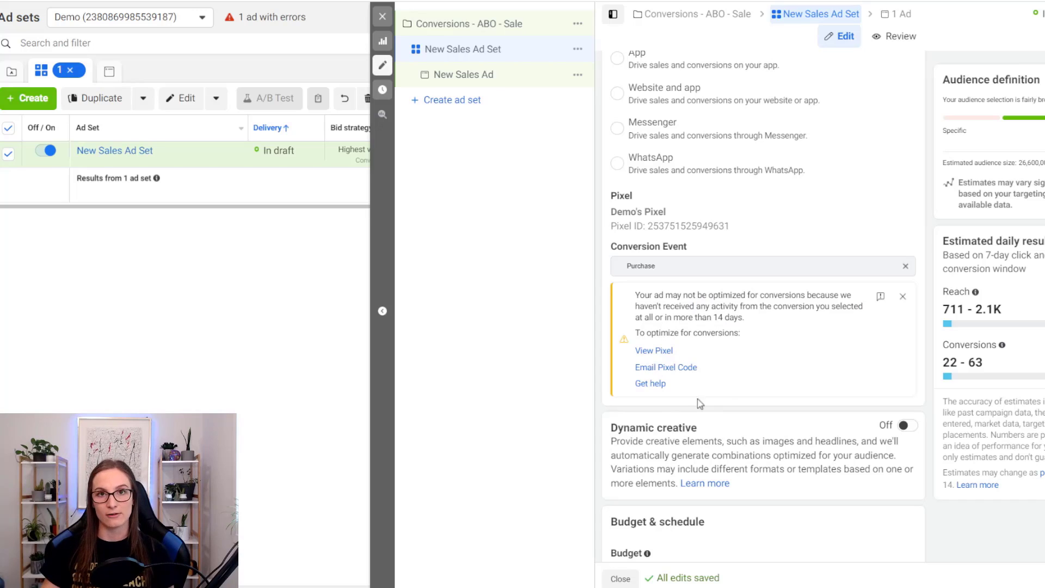
scroll(708, 329, down, 1)
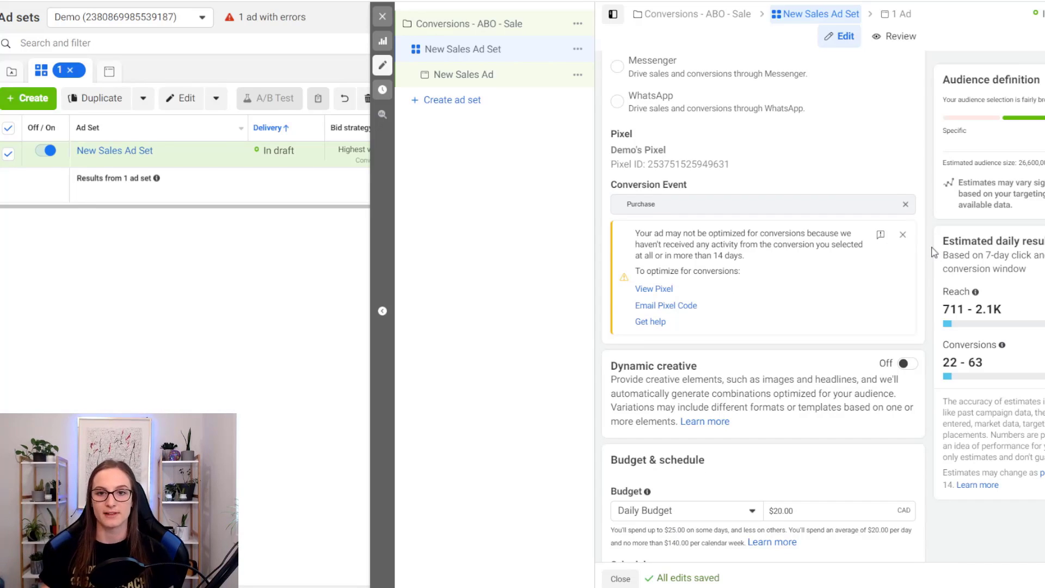
scroll(786, 270, down, 2)
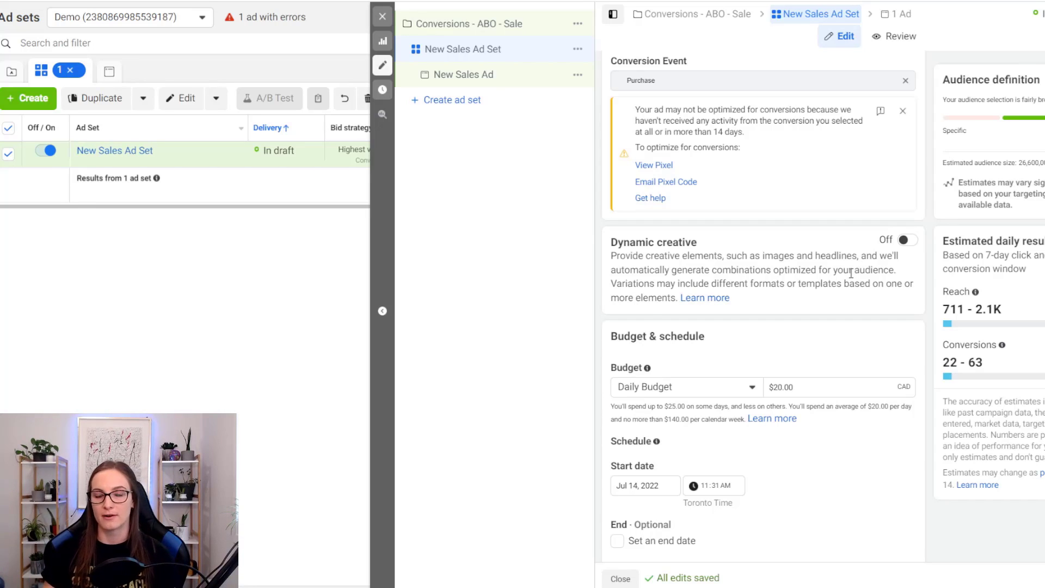
Examine the ad set's budget types and spending explanation, keeping Daily Budget selected
scroll(851, 274, down, 2)
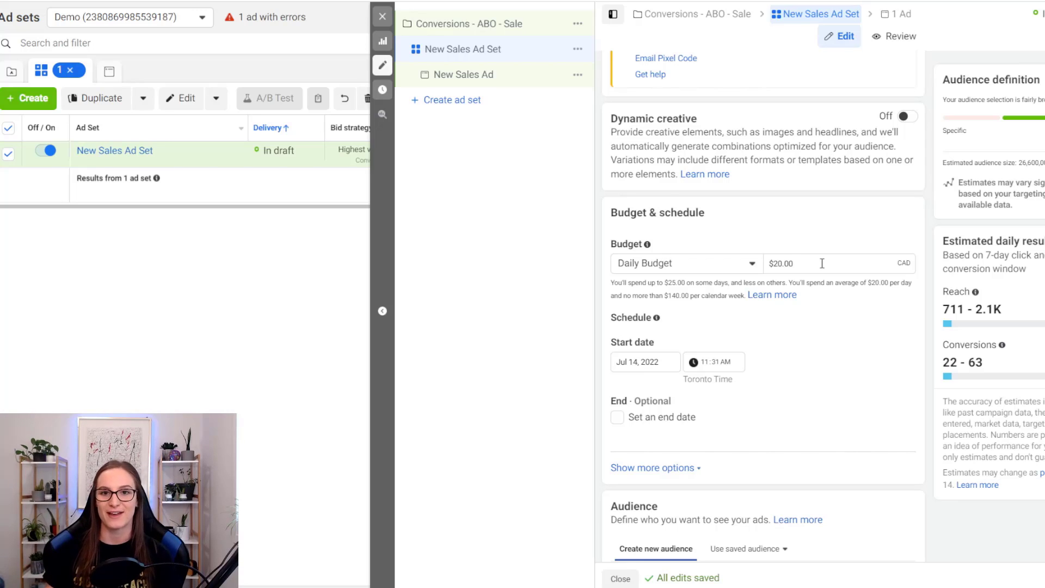
scroll(822, 263, down, 1)
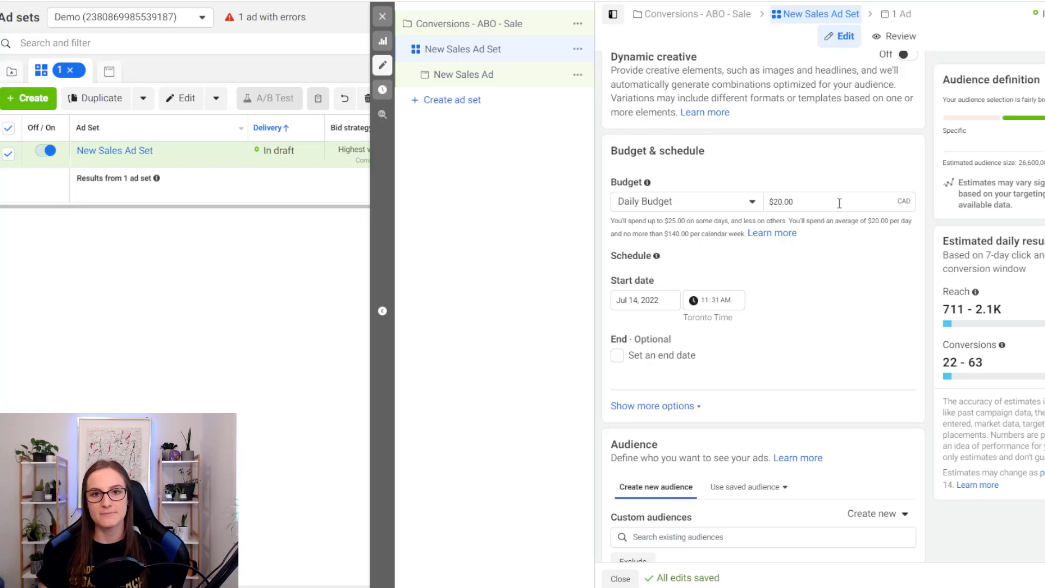
click(752, 202)
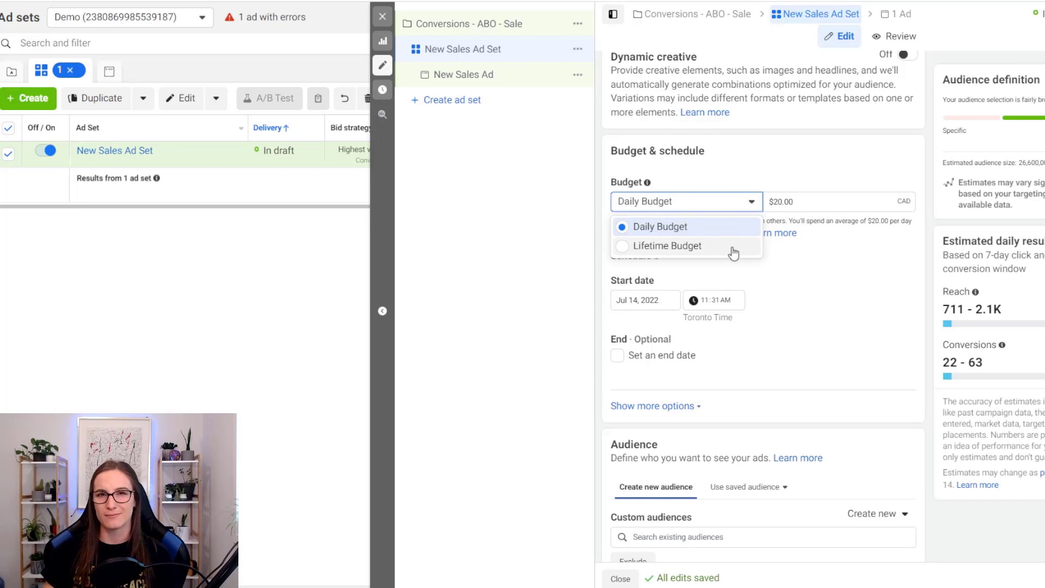
click(687, 227)
click(806, 169)
double_click(880, 221)
drag(668, 221, 782, 220)
click(836, 222)
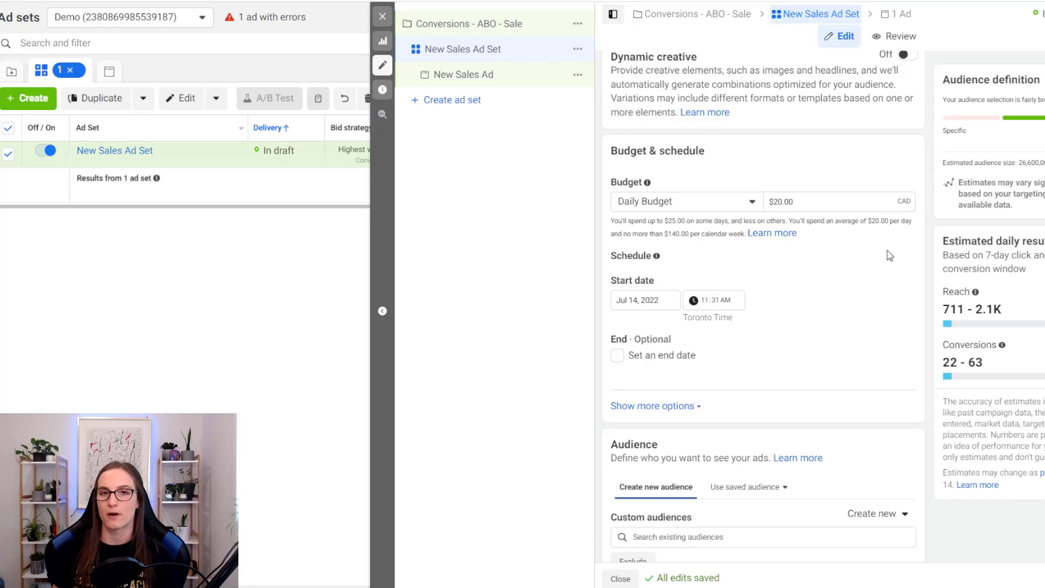
Expand the additional schedule options and check the Ad scheduling setting
scroll(885, 259, down, 3)
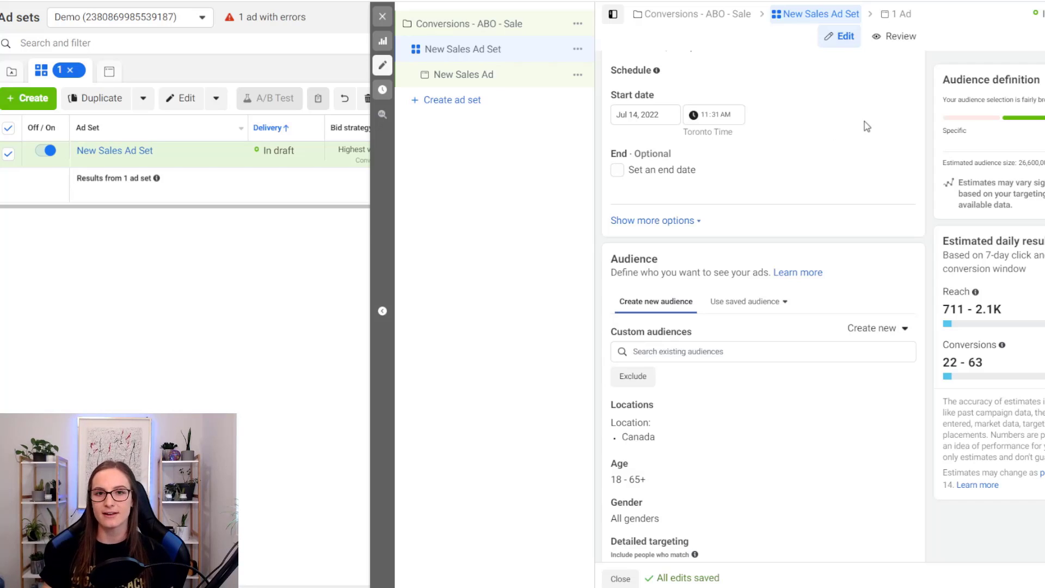
click(690, 223)
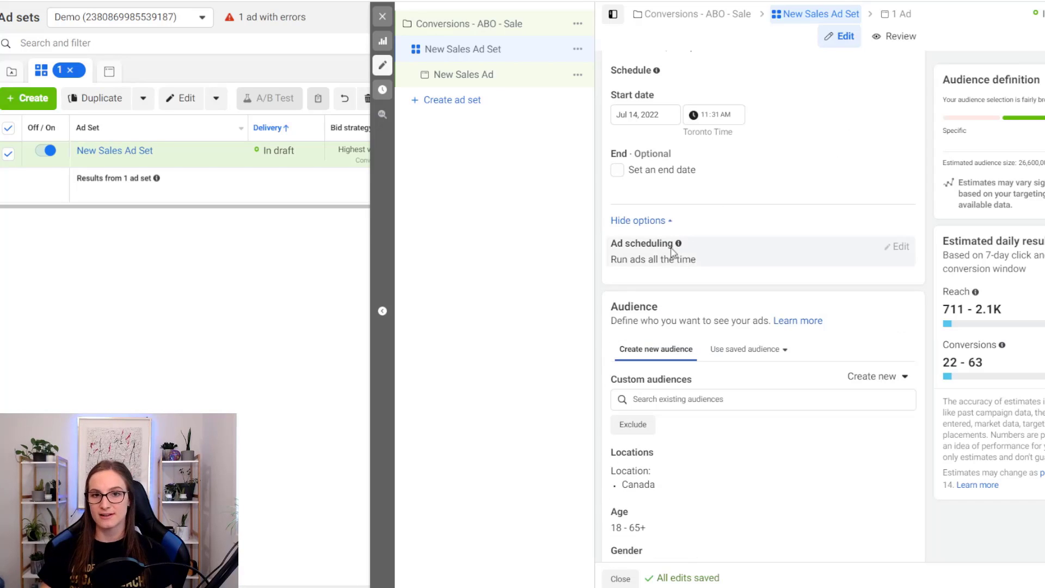
mouse_move(679, 245)
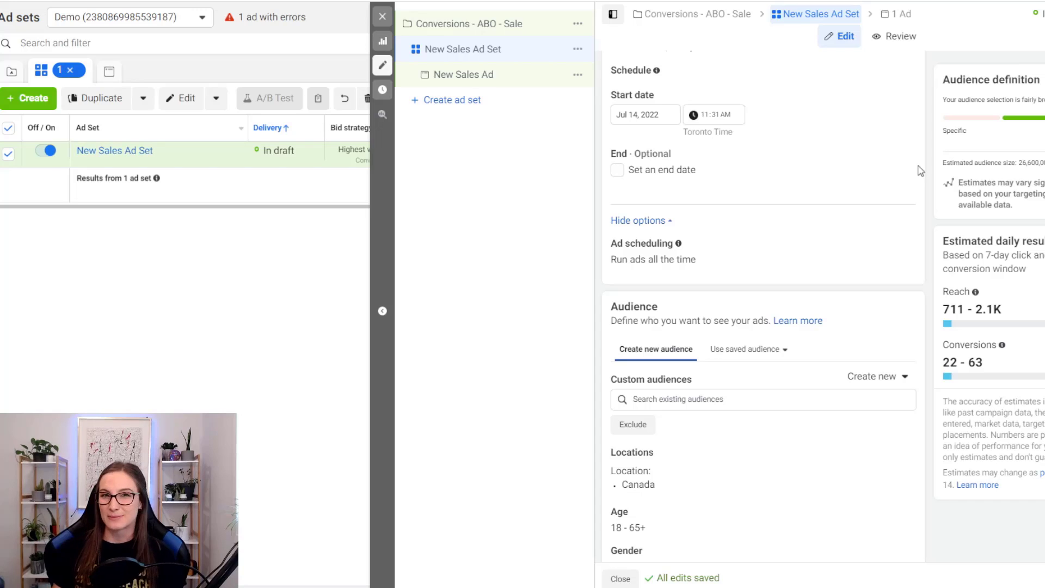
Review the existing custom audiences and the available Custom Audience sources without creating an audience
scroll(889, 217, down, 3)
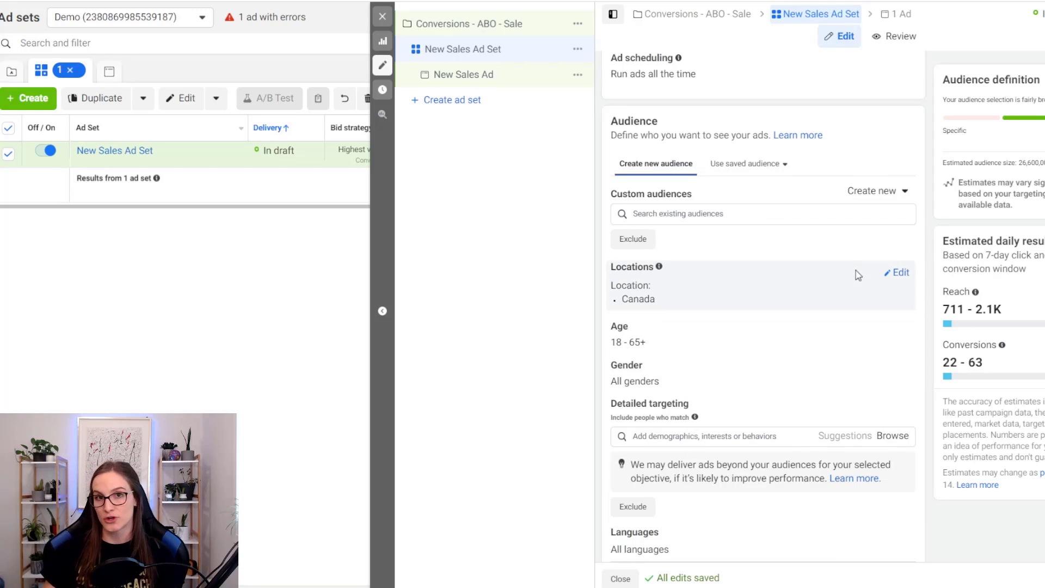
click(707, 218)
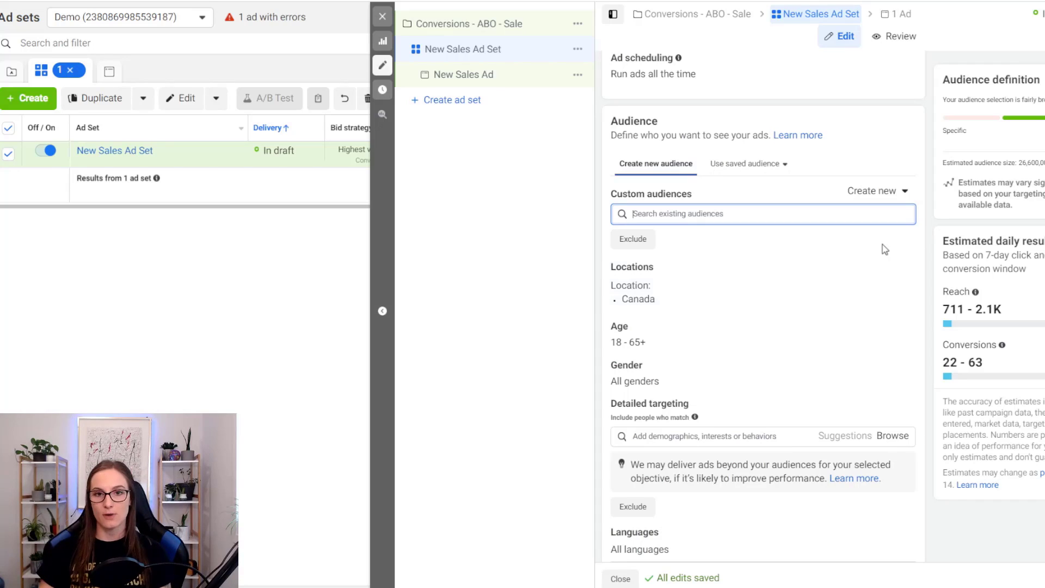
click(711, 214)
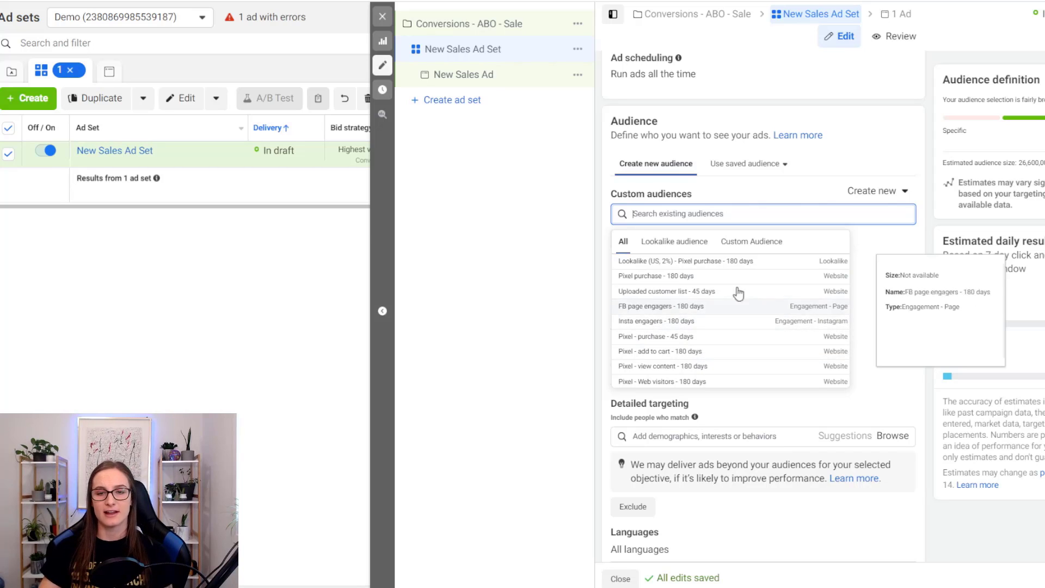
click(925, 145)
click(877, 191)
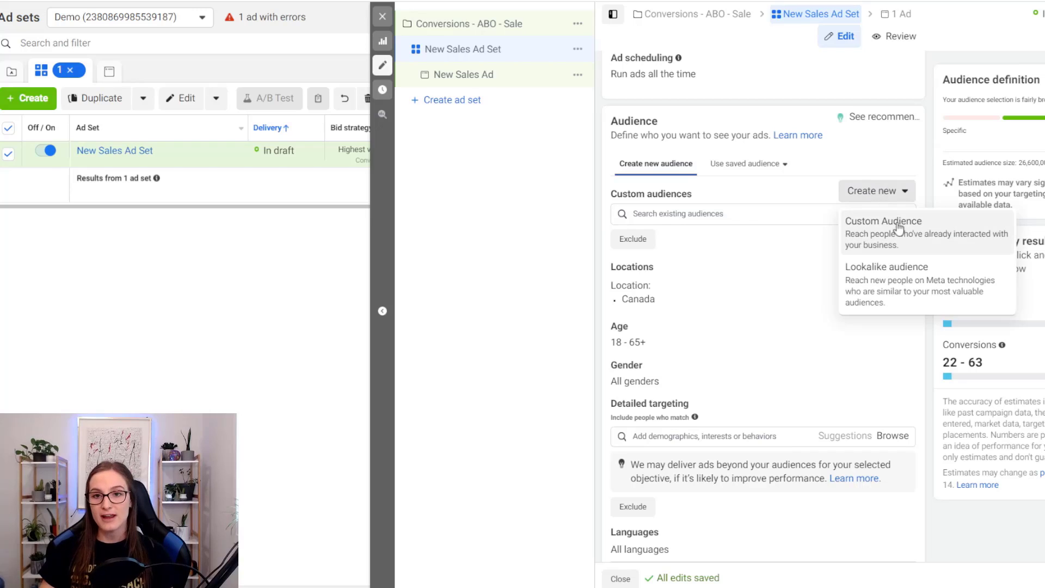
click(906, 235)
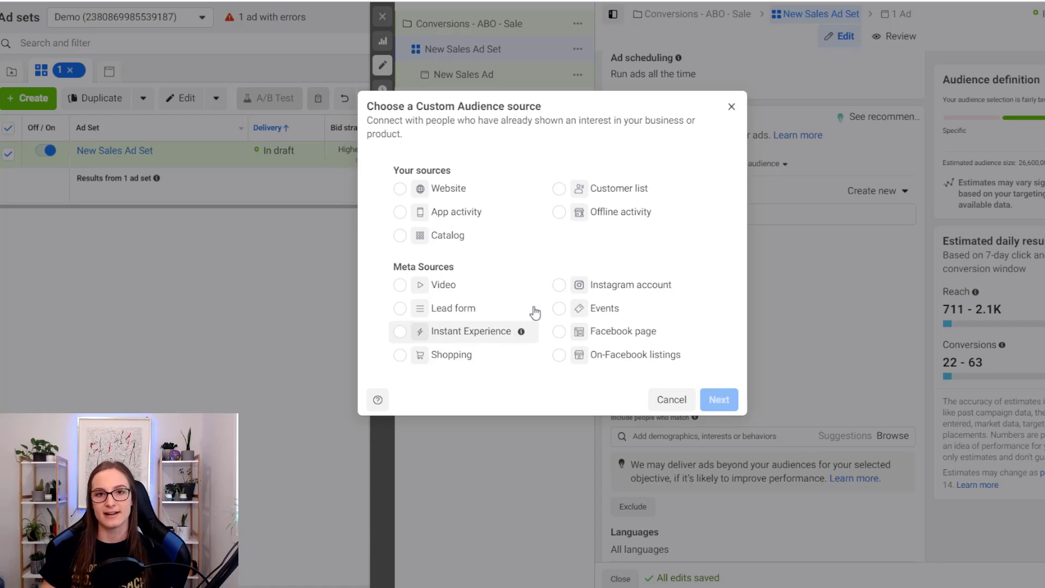
key(Escape)
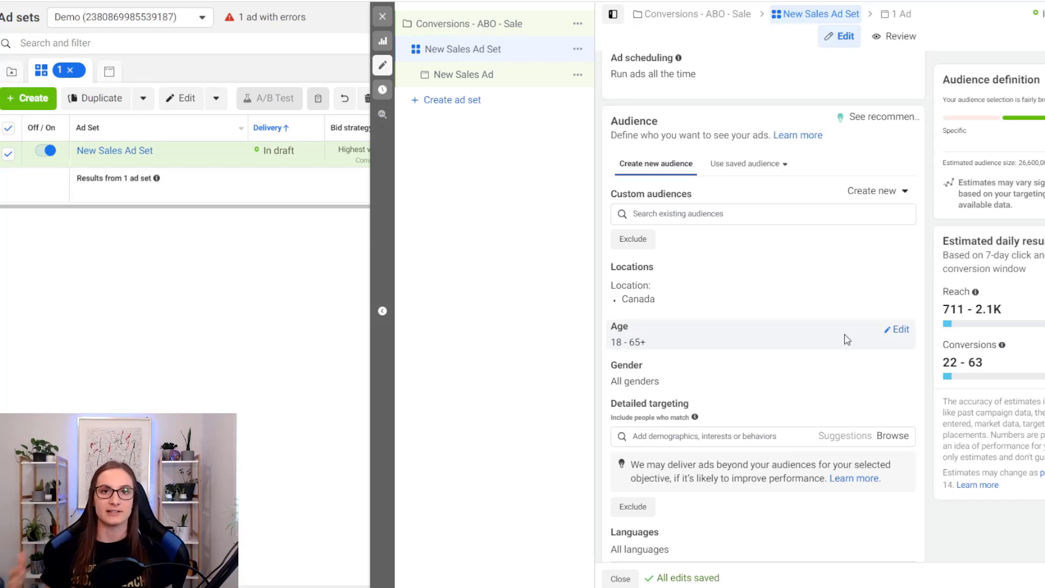
Search detailed targeting for "soccer" and look over the suggestions without adding any interest
scroll(848, 340, down, 1)
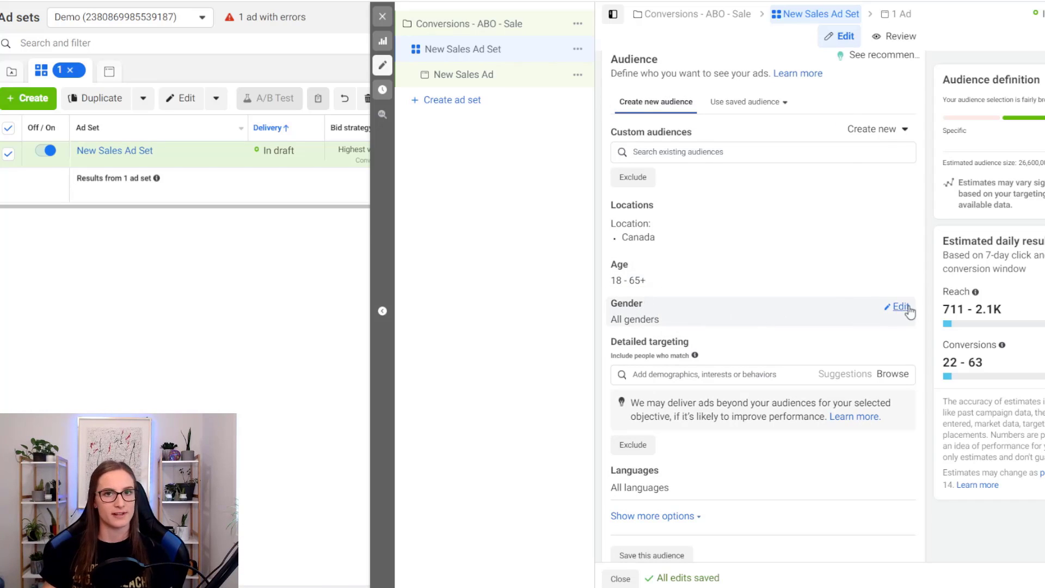
scroll(871, 308, down, 1)
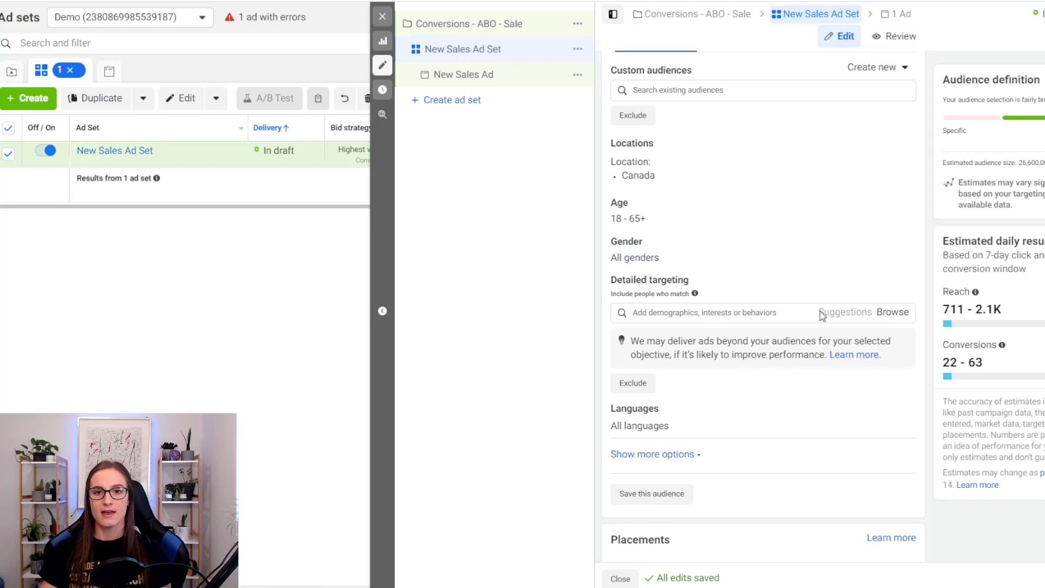
click(775, 311)
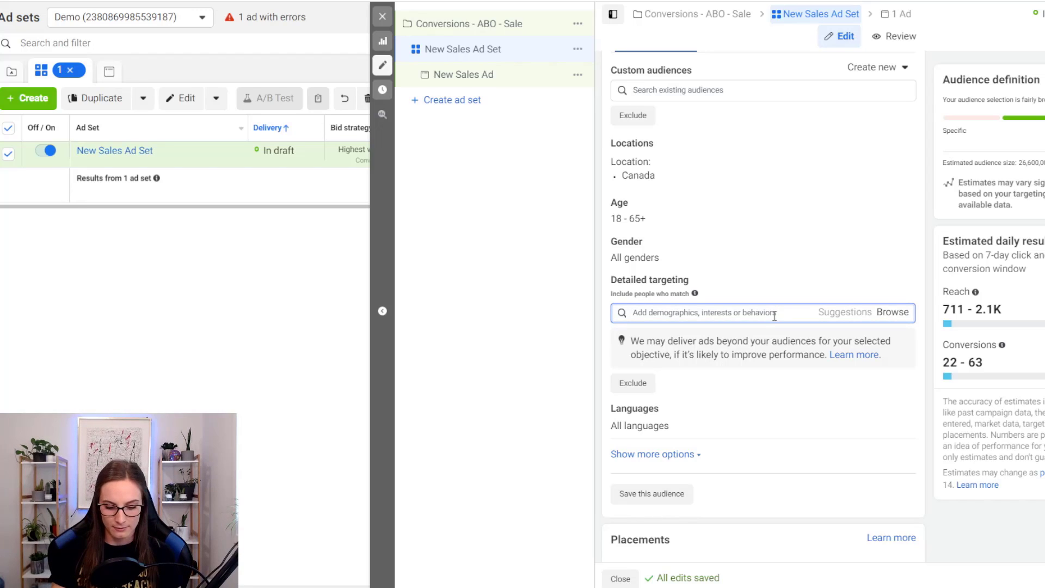
text(soccer)
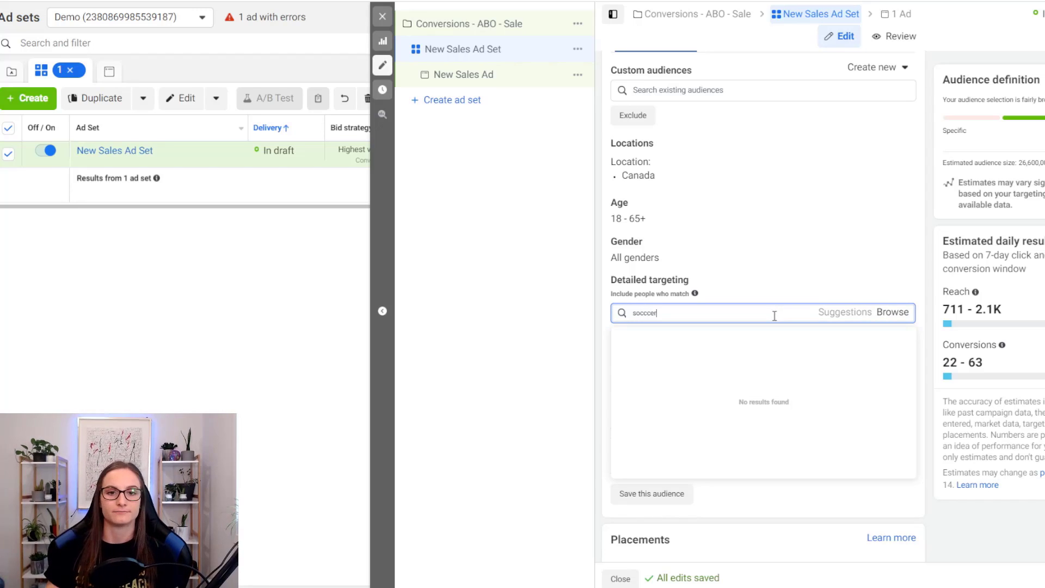
scroll(775, 316, up, 1)
key(BackSpace)
key(BackSpace)
key(BackSpace)
text(er)
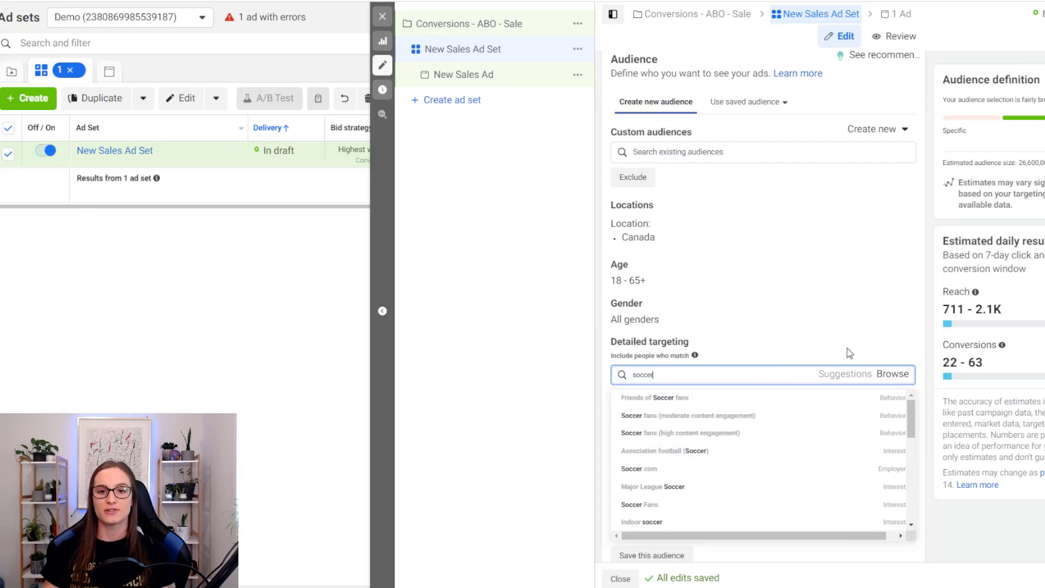
click(921, 342)
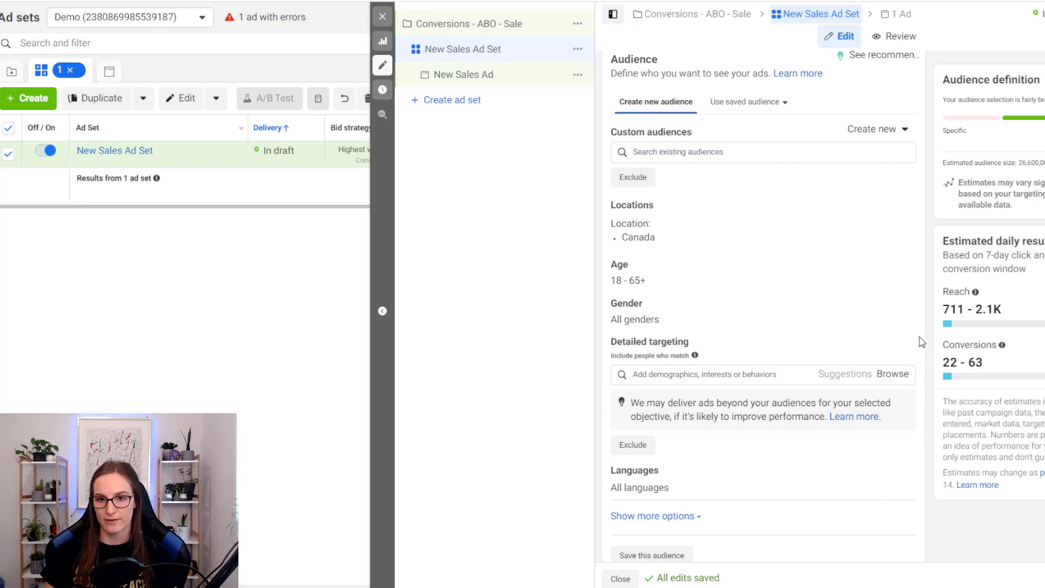
Review the ad set's audience settings, from custom audiences and locations to languages
scroll(828, 381, down, 2)
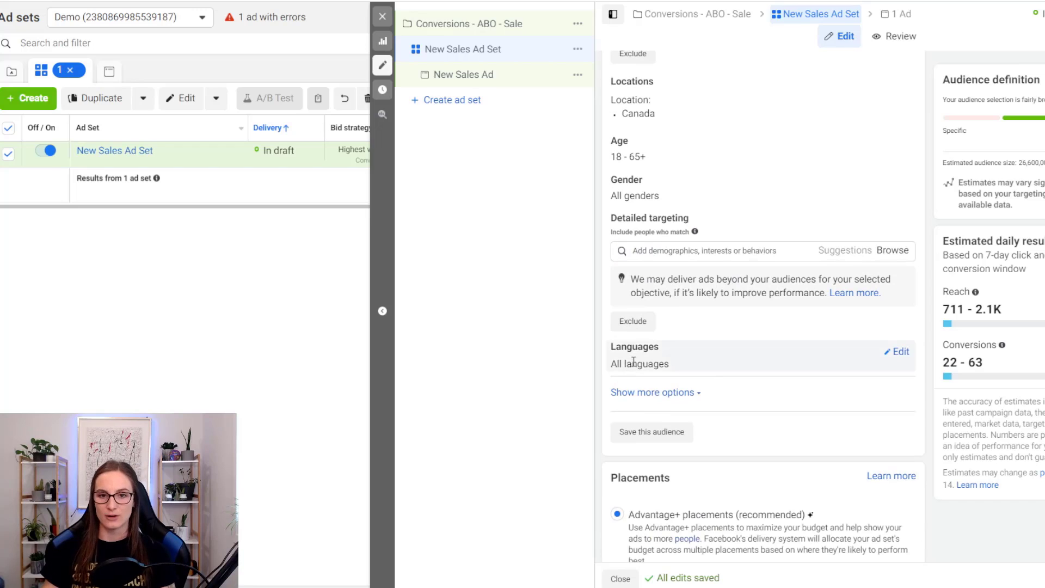
scroll(885, 337, up, 2)
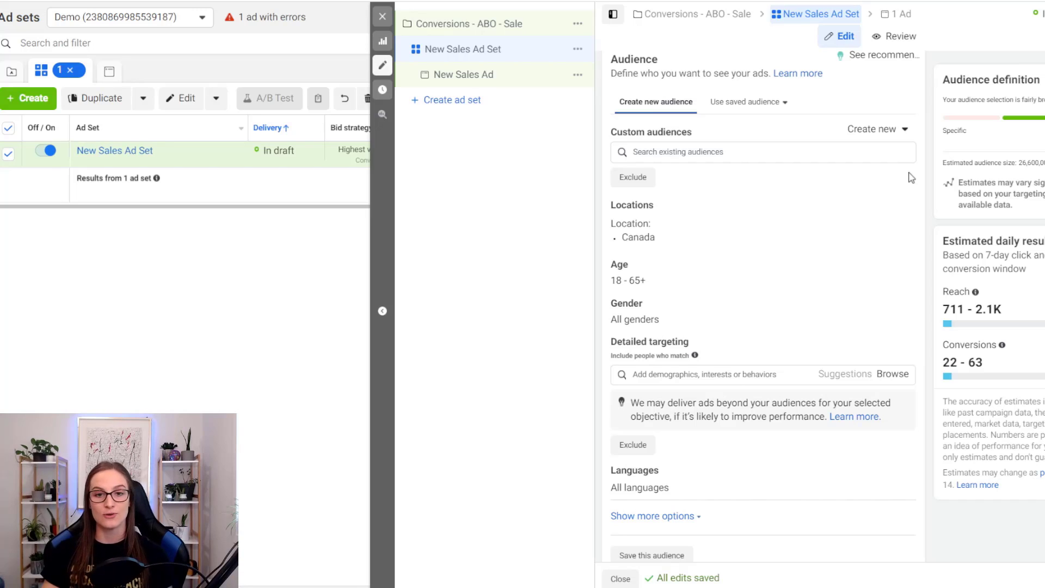
scroll(762, 139, up, 1)
scroll(761, 139, up, 1)
scroll(761, 139, down, 1)
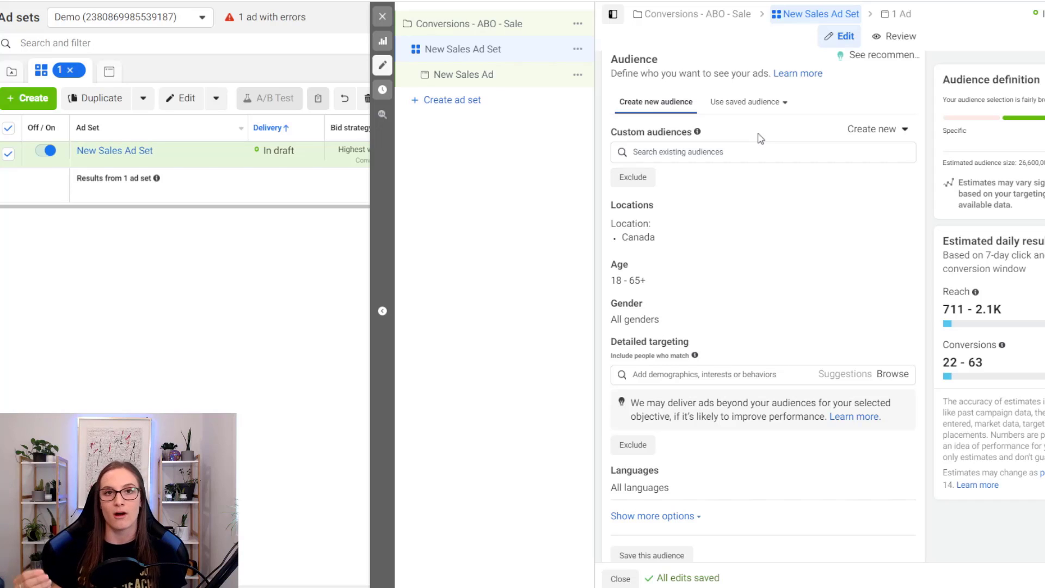
Try Manual placements to examine the platforms and feed placements, and return the ad set to Advantage+ placements
scroll(759, 136, down, 6)
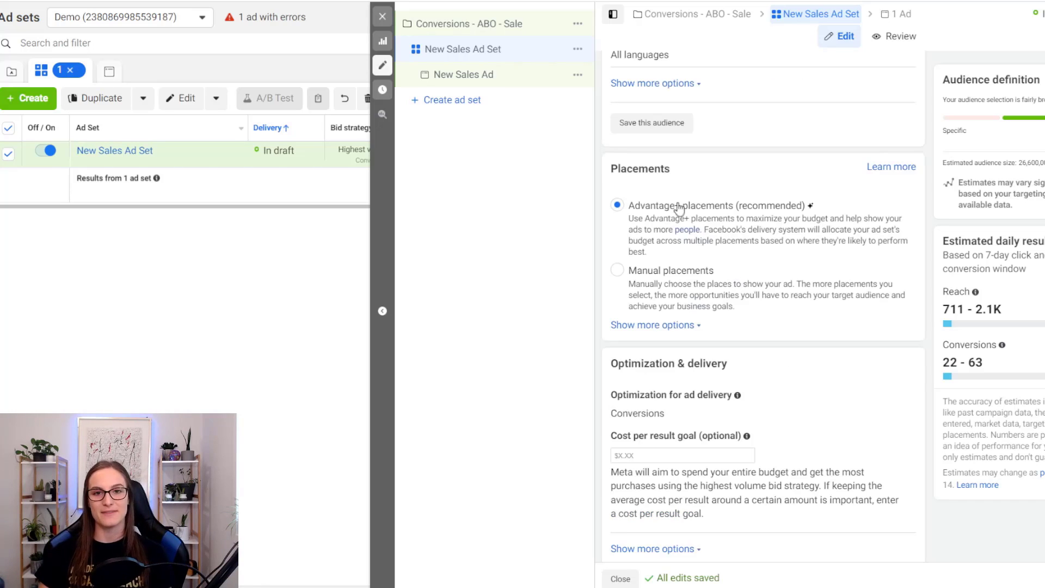
double_click(624, 166)
click(681, 170)
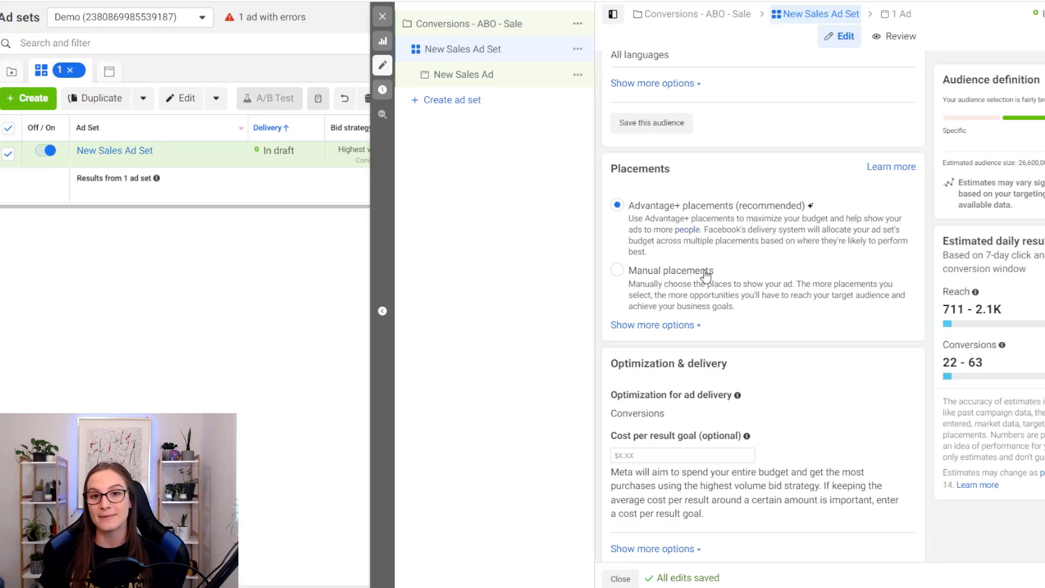
click(635, 295)
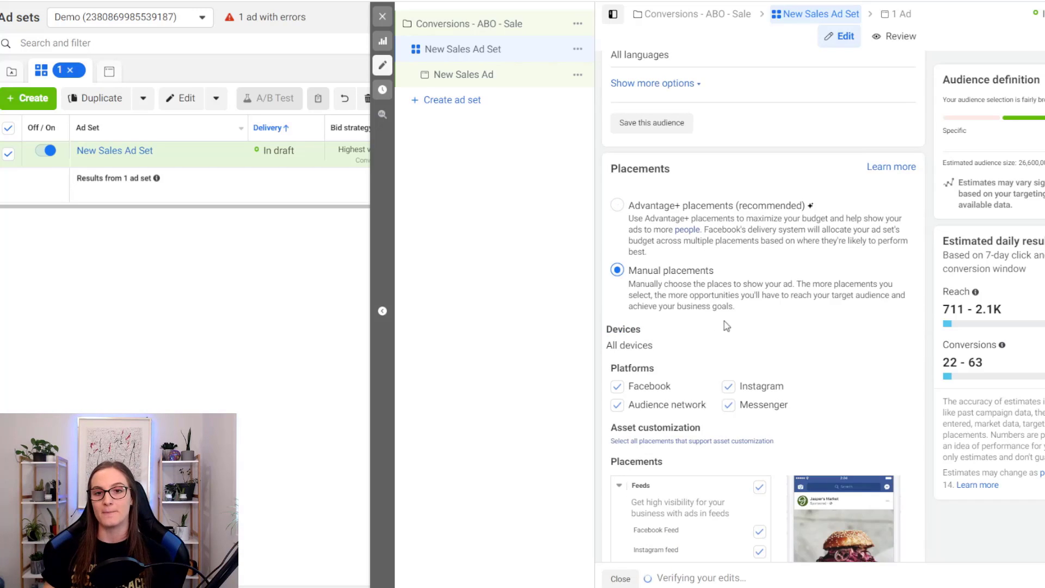
scroll(716, 325, down, 2)
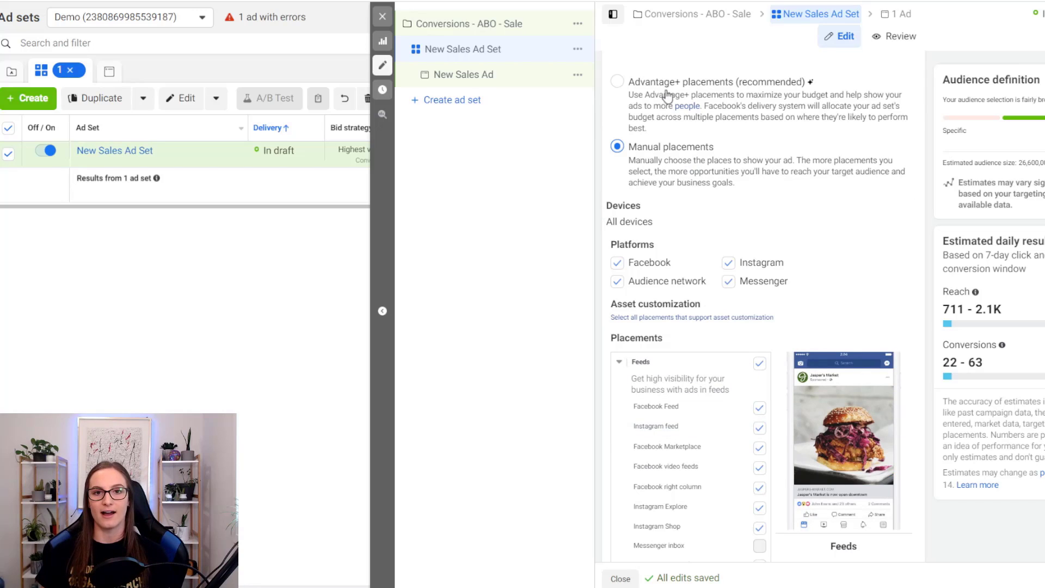
click(756, 96)
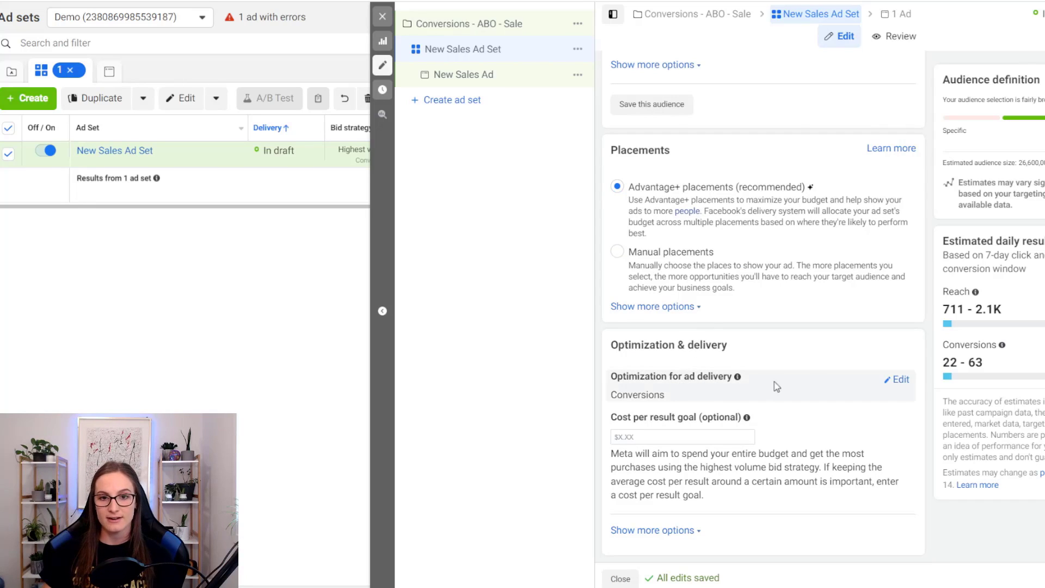
Open the Optimization for ad delivery setting for editing and review the optimization, schedule and audience sections
click(898, 379)
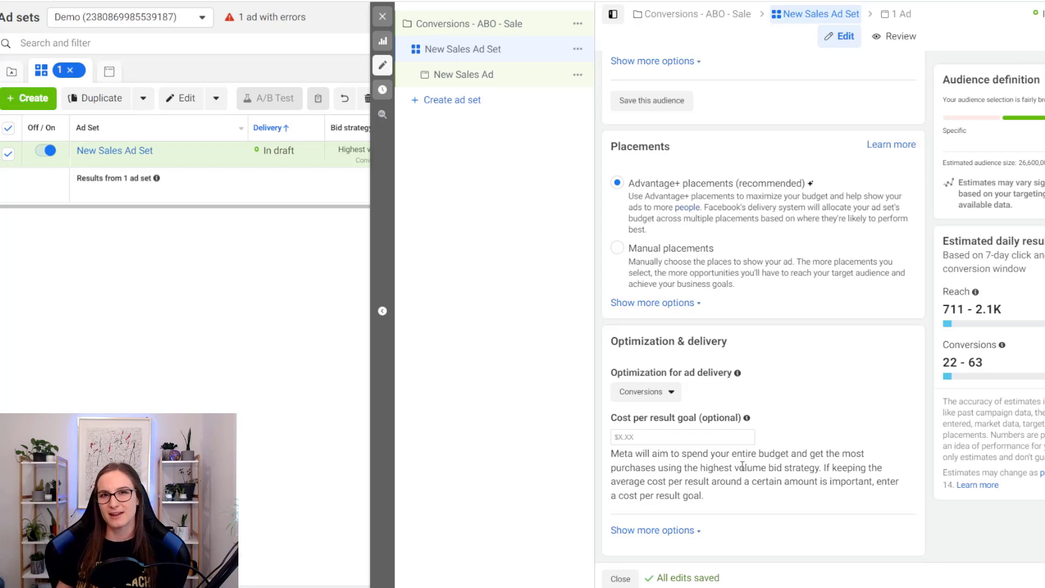
scroll(742, 466, up, 10)
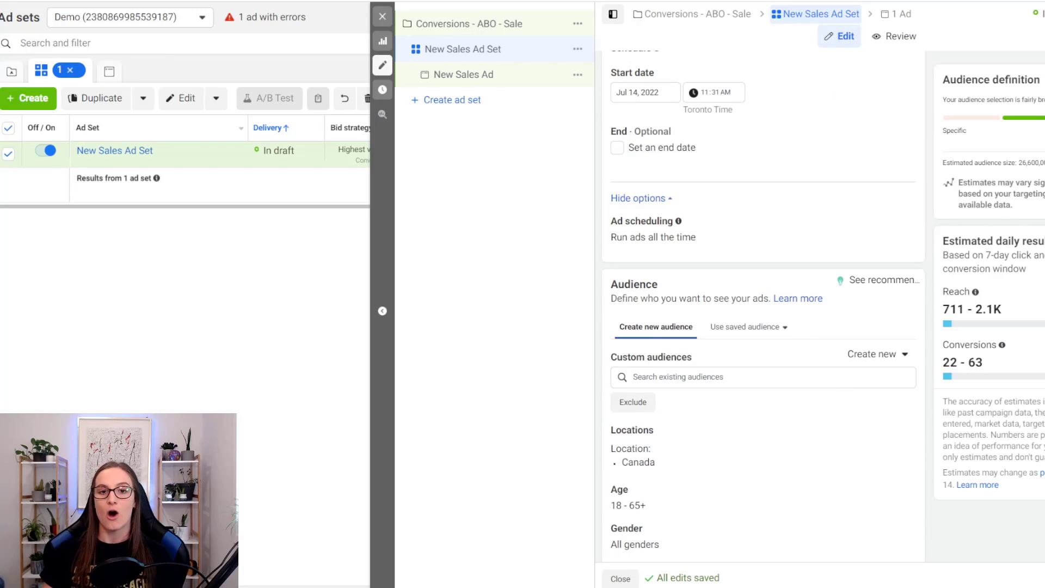
Rename the ad set as "Broad - Canada - 18 +"
scroll(817, 59, up, 15)
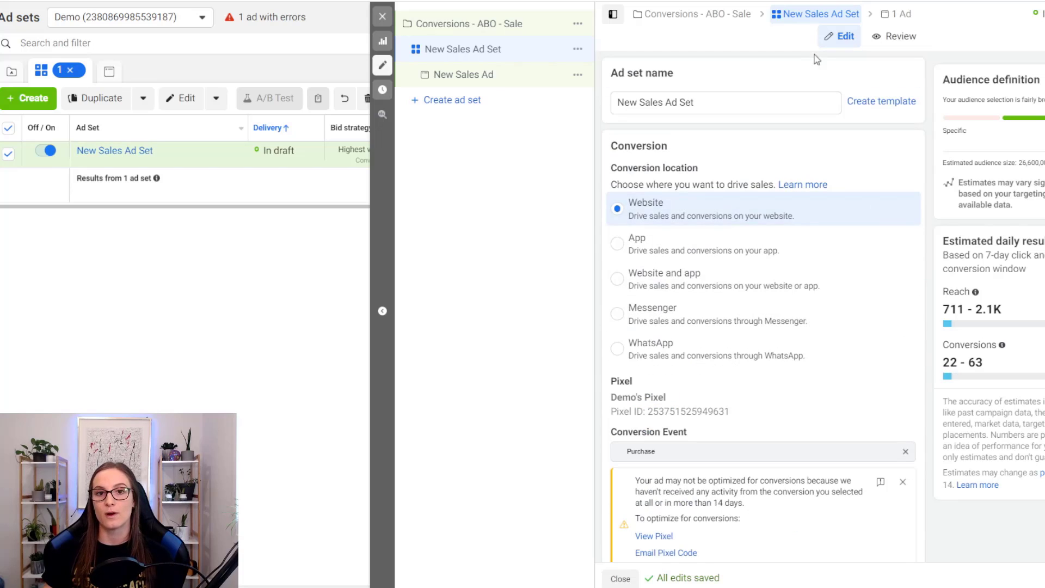
triple_click(776, 105)
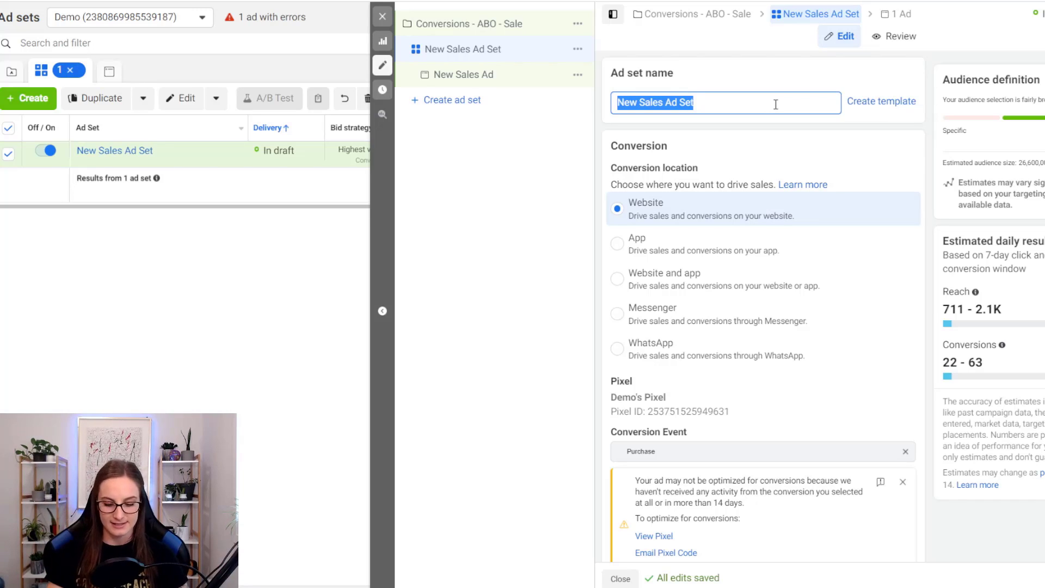
text(Broad)
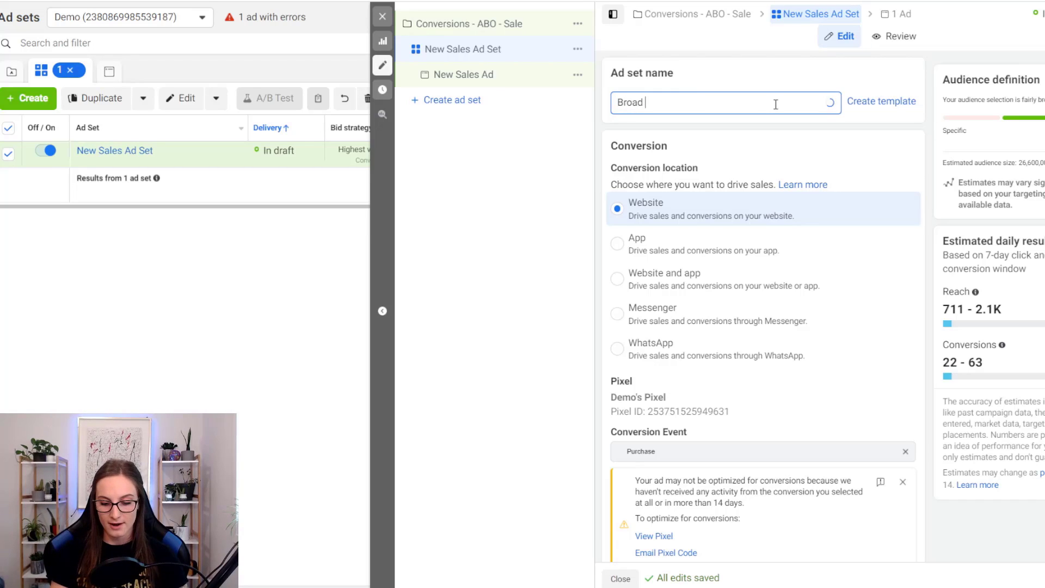
text( -)
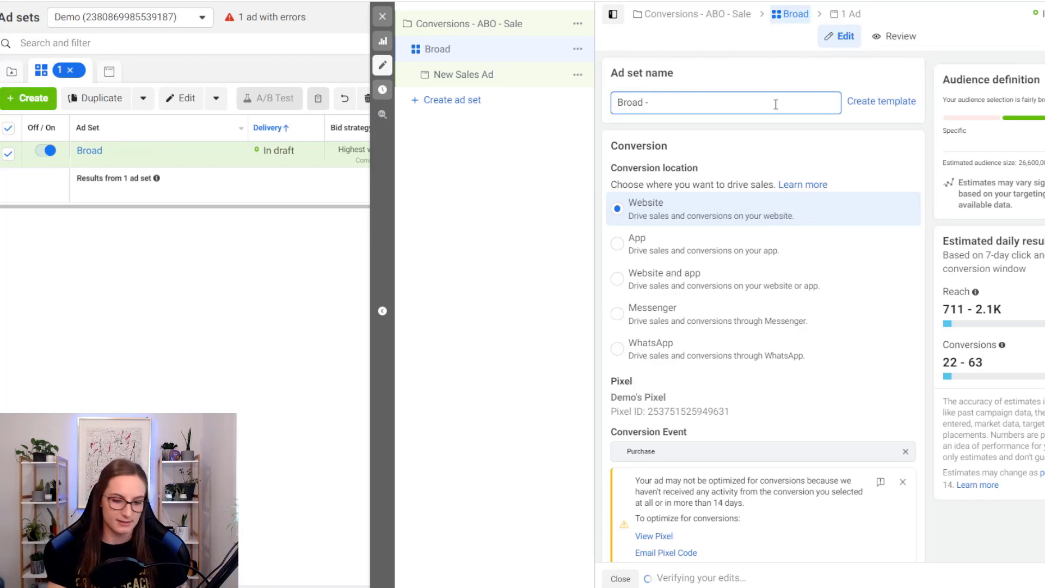
text( Canada )
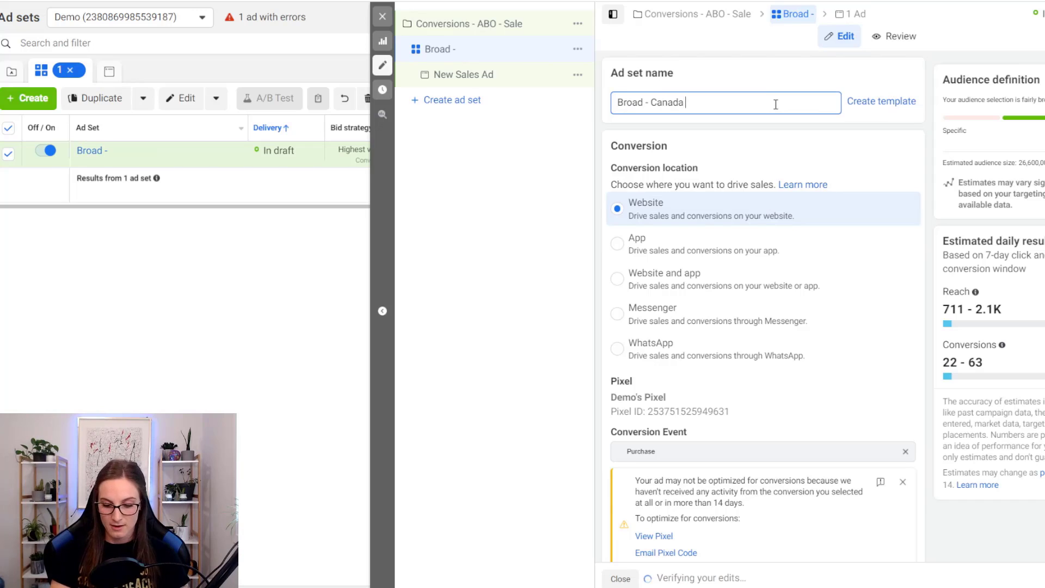
text(- 1`8)
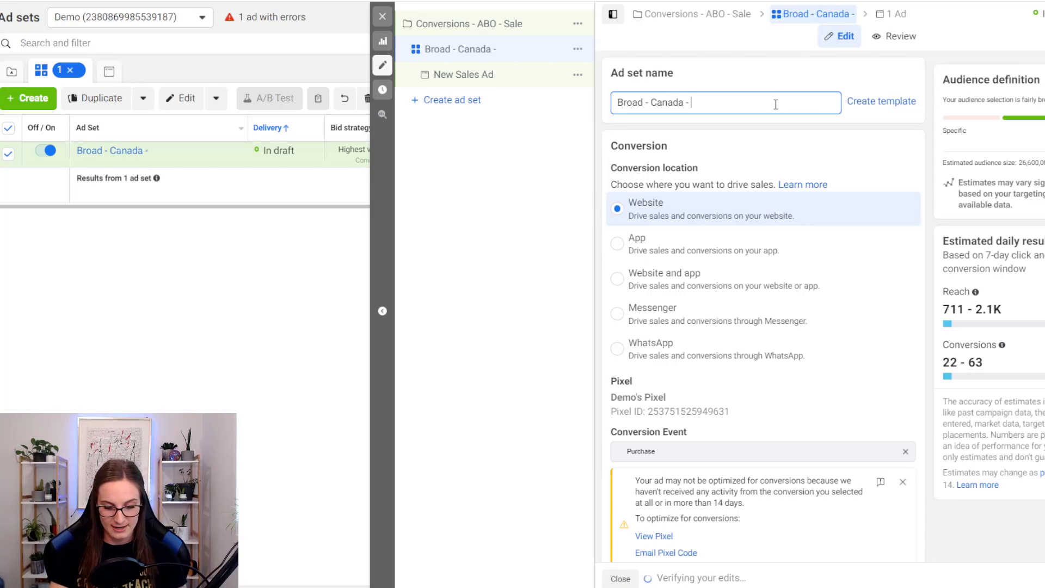
key(BackSpace)
key(BackSpace)
text(8 +)
click(1028, 116)
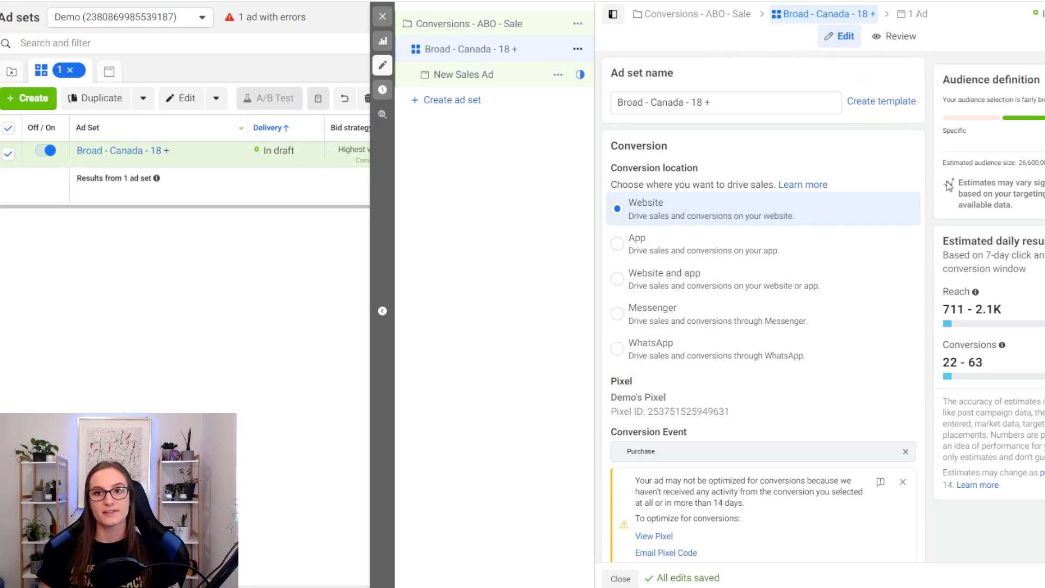
triple_click(1040, 245)
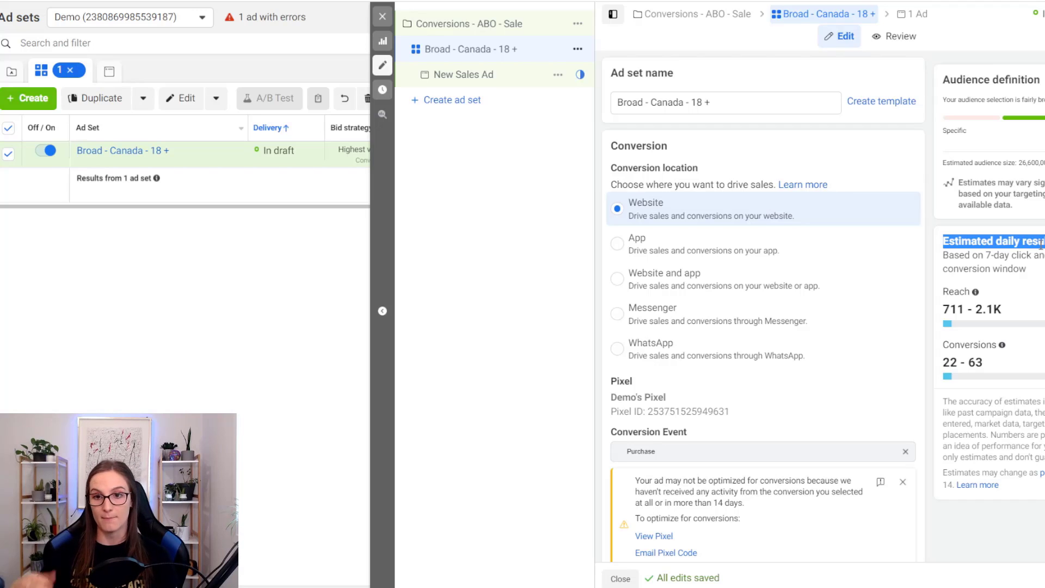
click(957, 531)
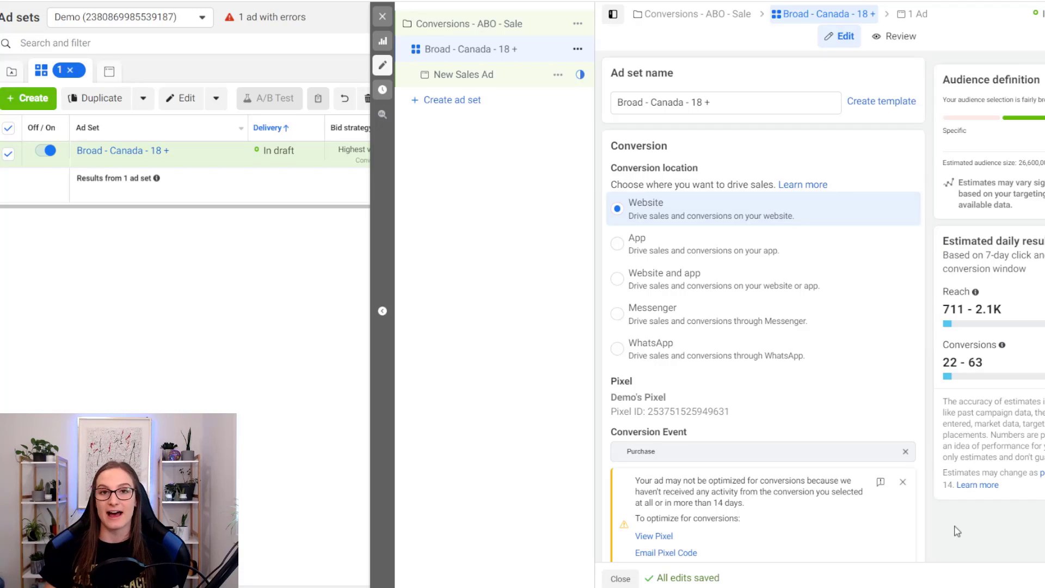
Open the New Sales Ad and review its Facebook Page, Instagram account and ad setup settings
scroll(955, 497, down, 1)
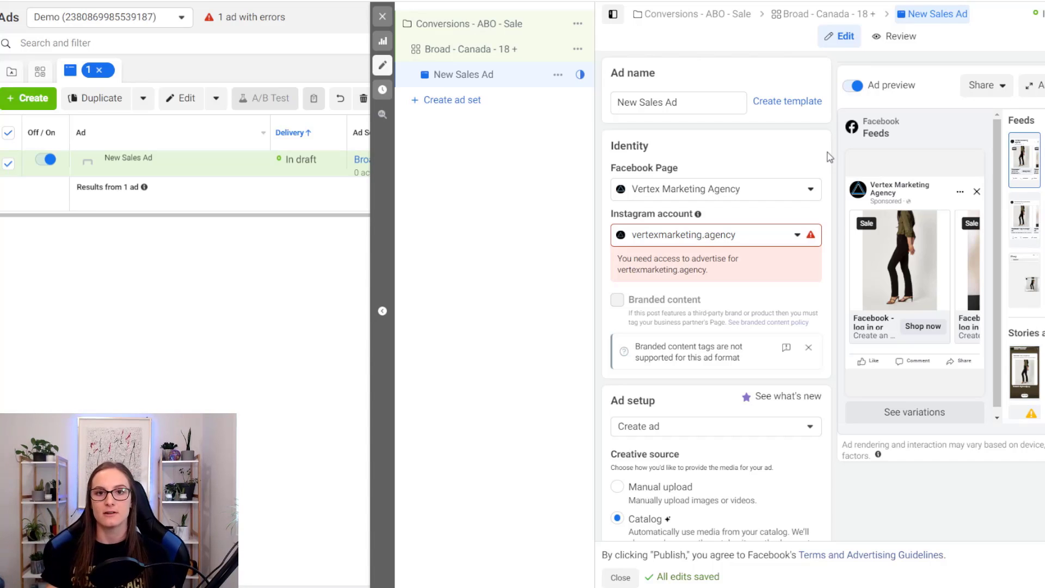
scroll(828, 158, down, 3)
scroll(737, 96, up, 3)
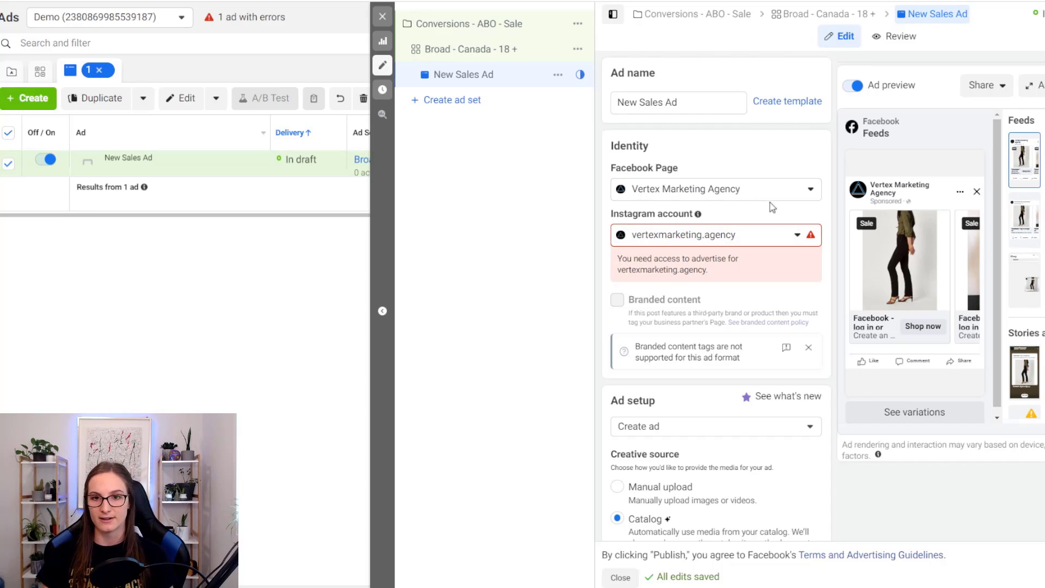
scroll(812, 205, down, 5)
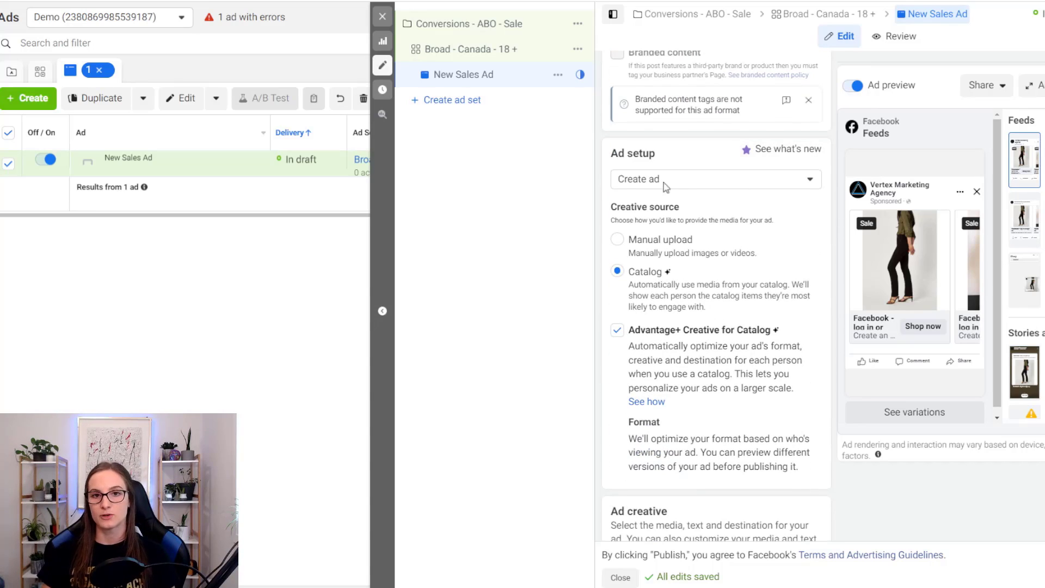
Check the ad setup choices, keep Create ad, and set the creative source to Manual upload
click(780, 184)
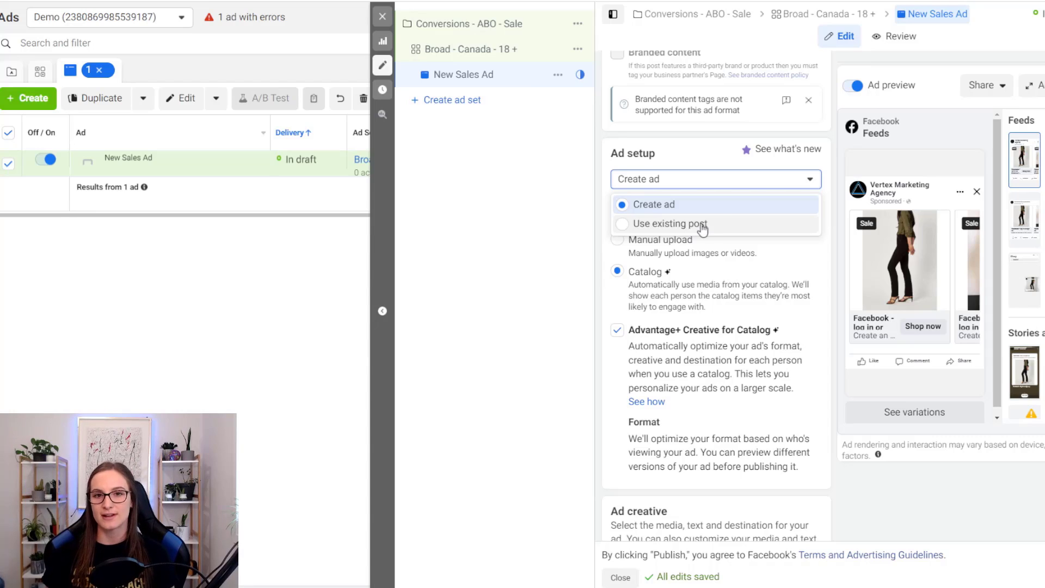
click(715, 206)
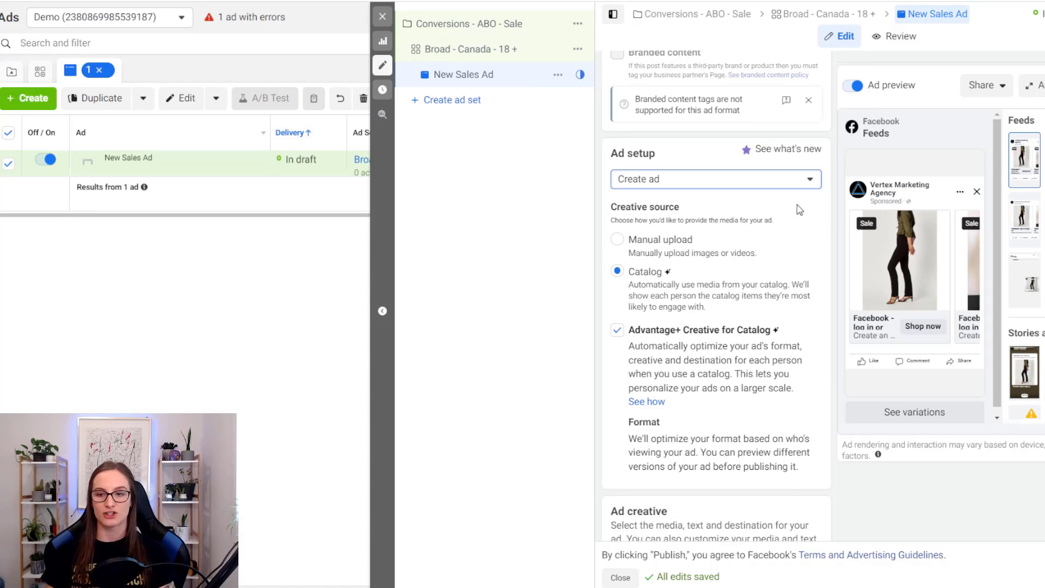
double_click(631, 208)
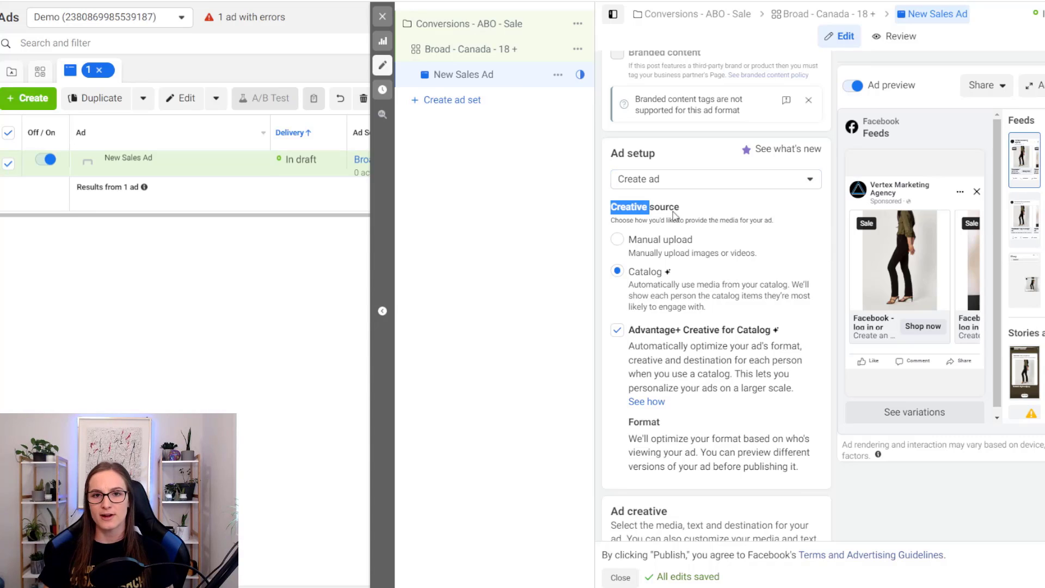
click(681, 251)
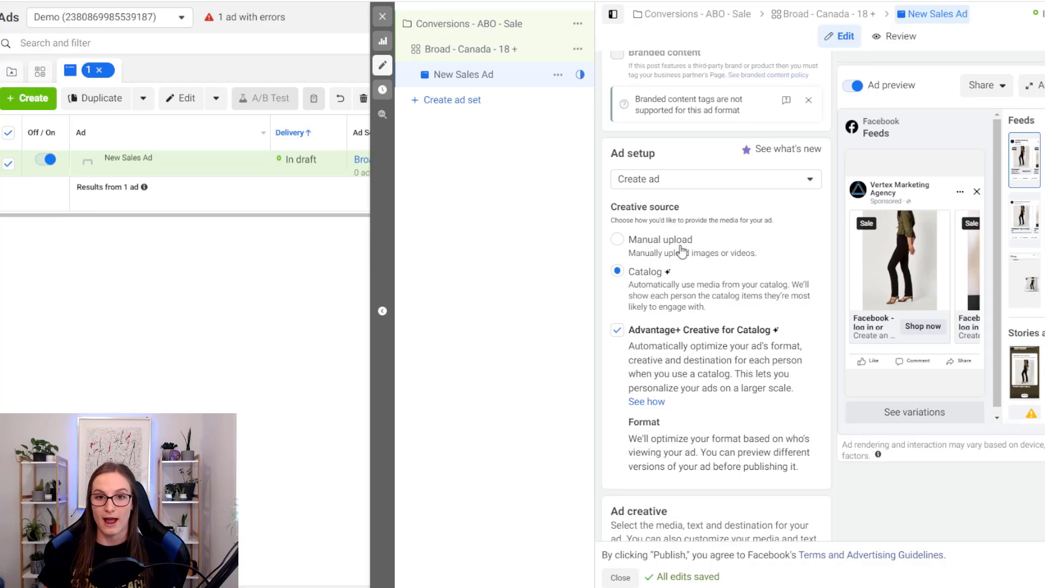
click(681, 251)
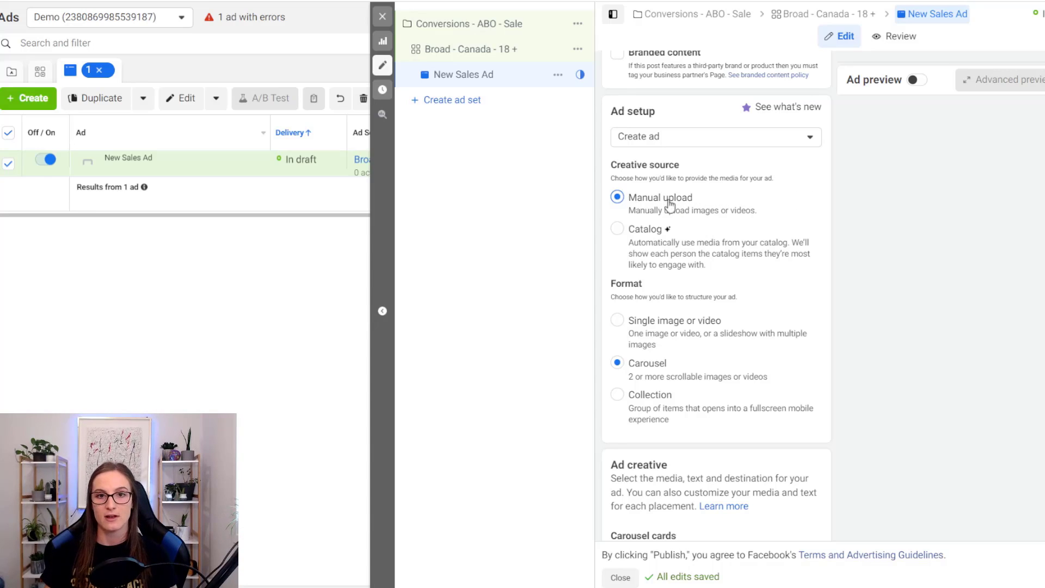
Compare the Carousel and Collection formats, and set the ad's format to Single image or video
scroll(763, 218, down, 1)
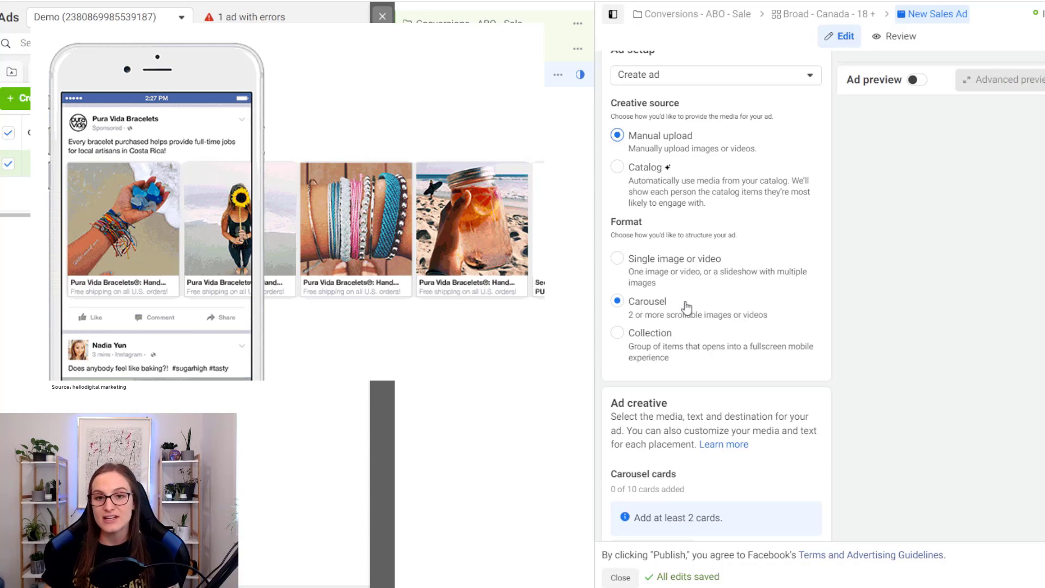
scroll(688, 307, down, 5)
scroll(698, 235, up, 5)
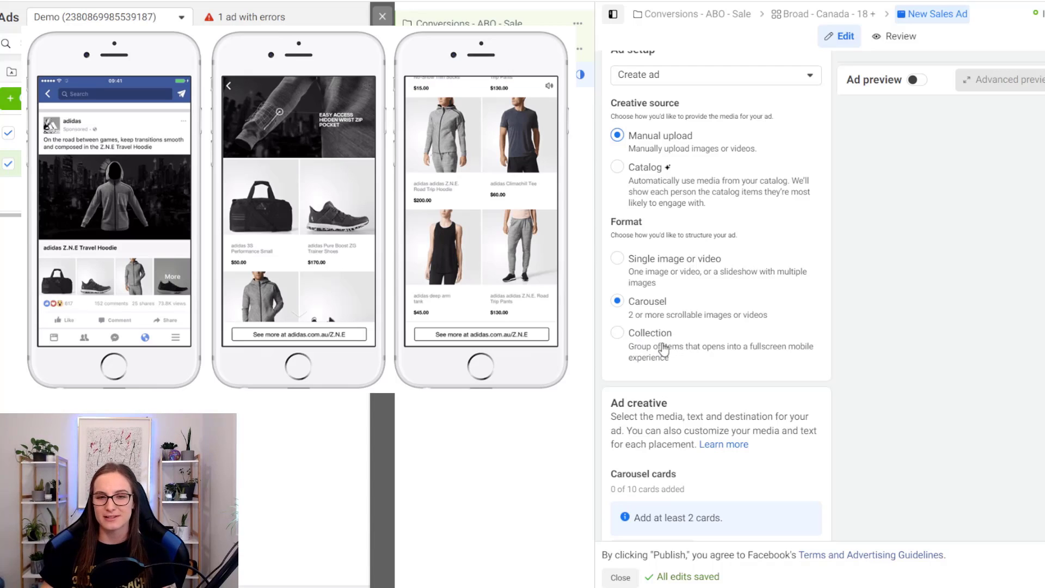
click(804, 345)
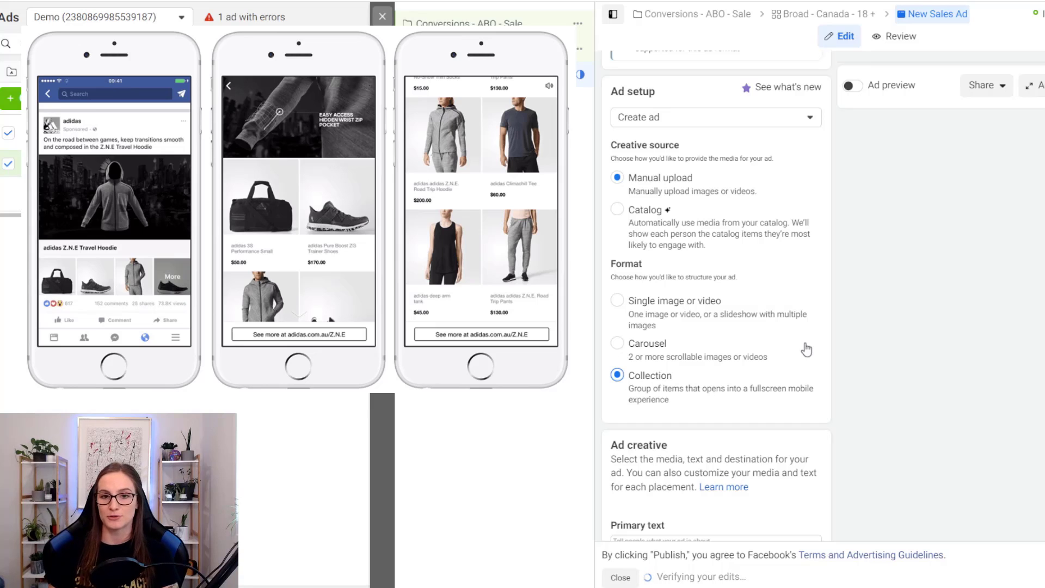
scroll(871, 350, down, 2)
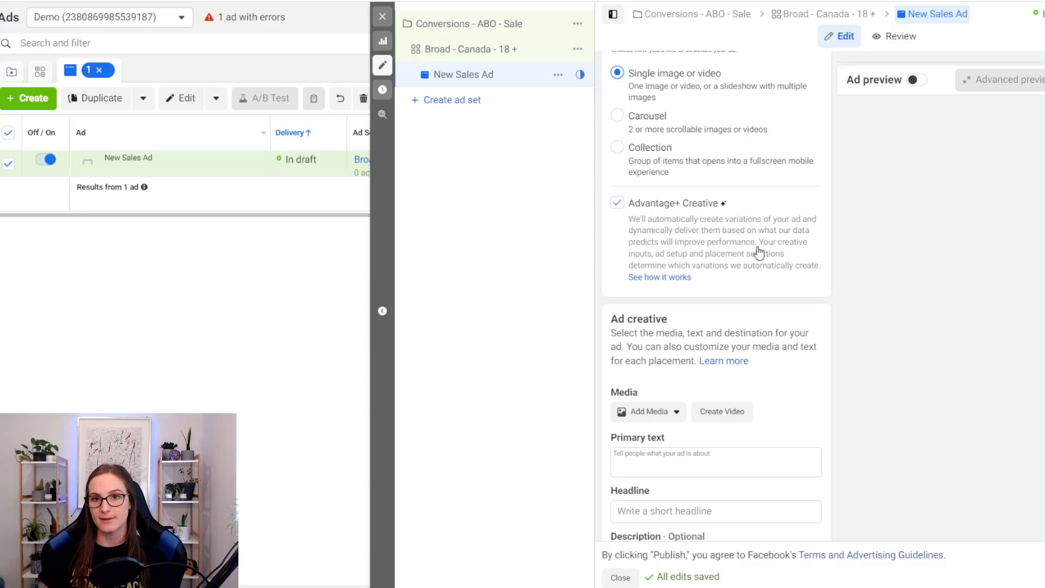
Examine the ad creative's primary text and headline fields and their extra text options
click(735, 457)
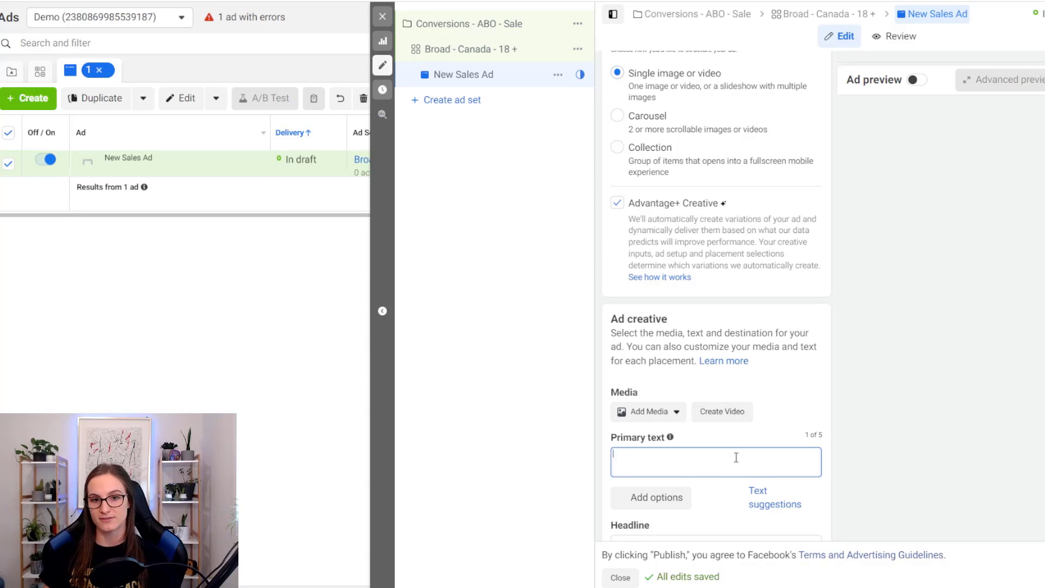
scroll(641, 502, down, 2)
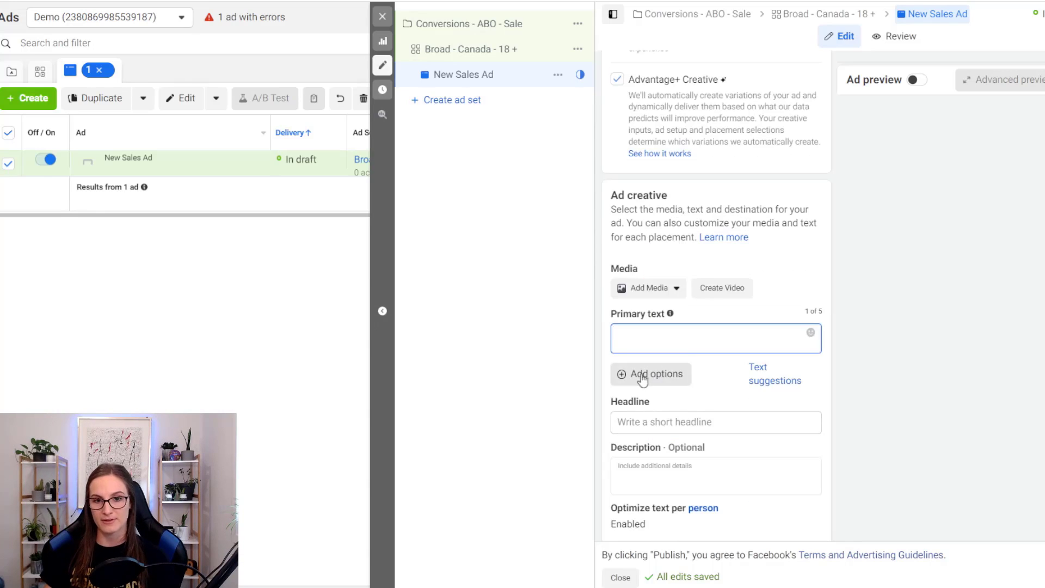
click(656, 423)
click(676, 328)
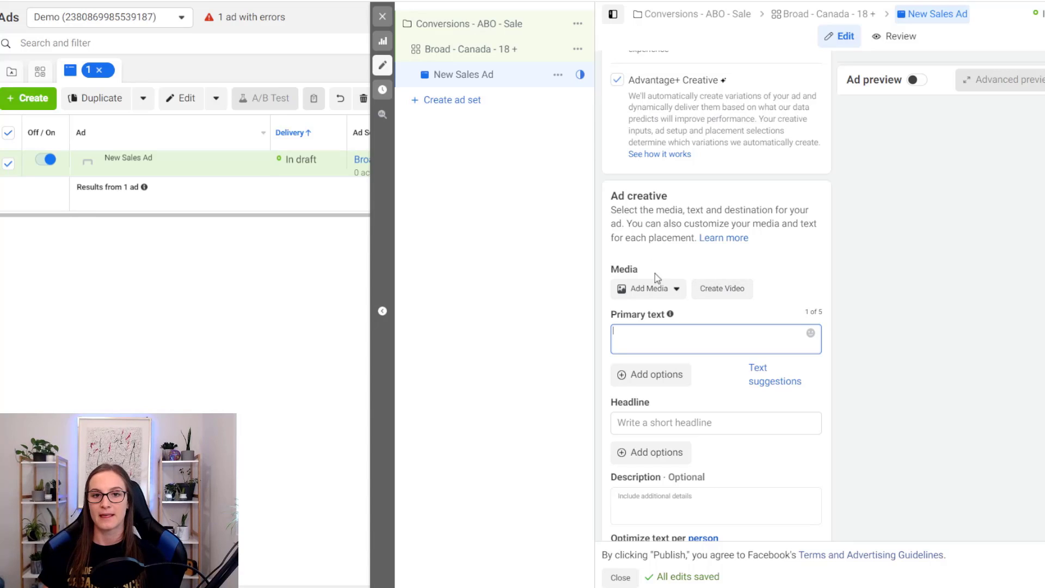
Add the "Coffee is better with friends" account image as the ad's media, with the recommended 1:1, 9:16 and 1.91:1 crops
click(659, 289)
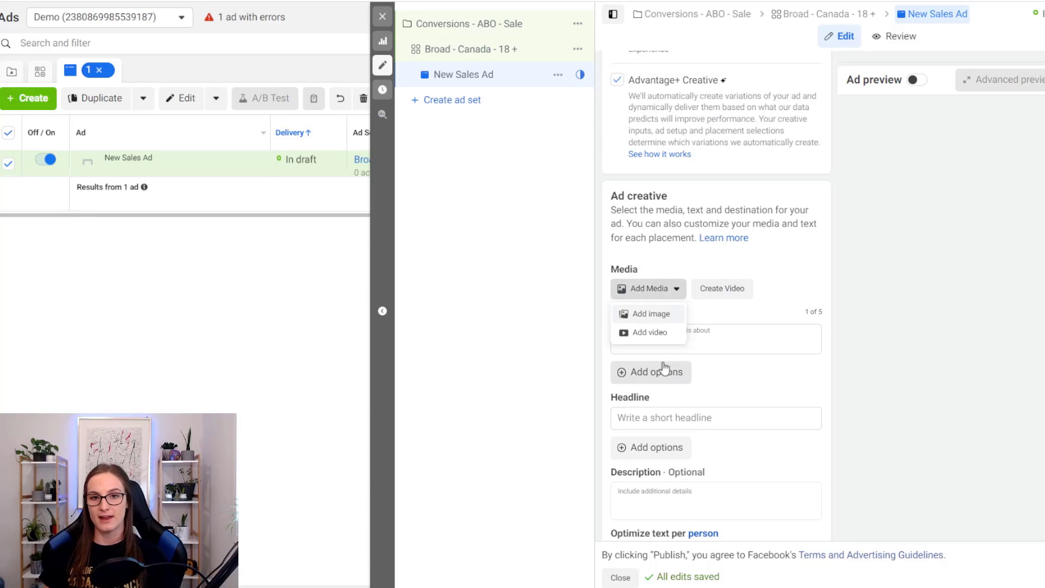
click(663, 319)
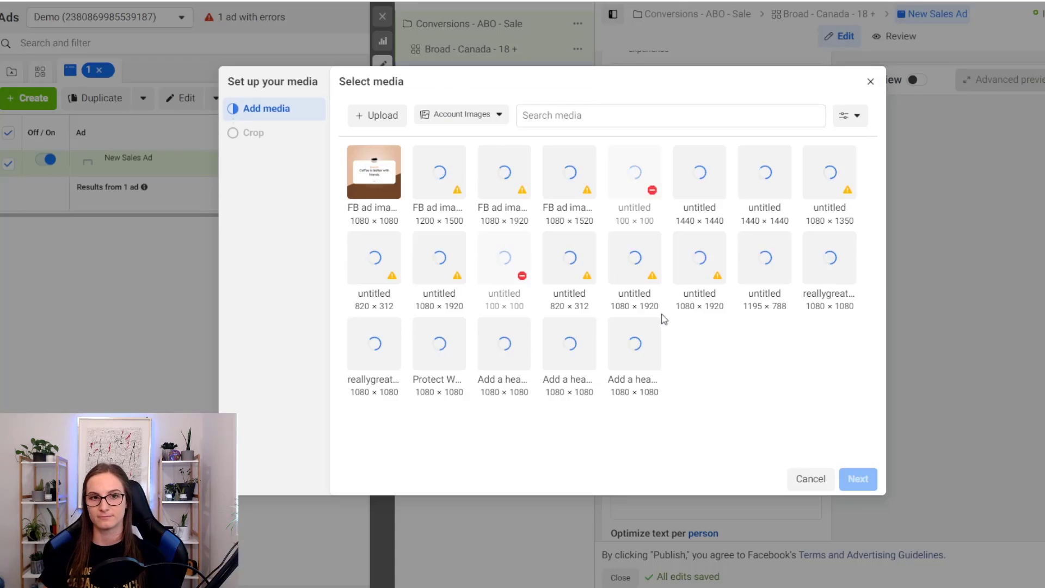
click(440, 172)
click(857, 479)
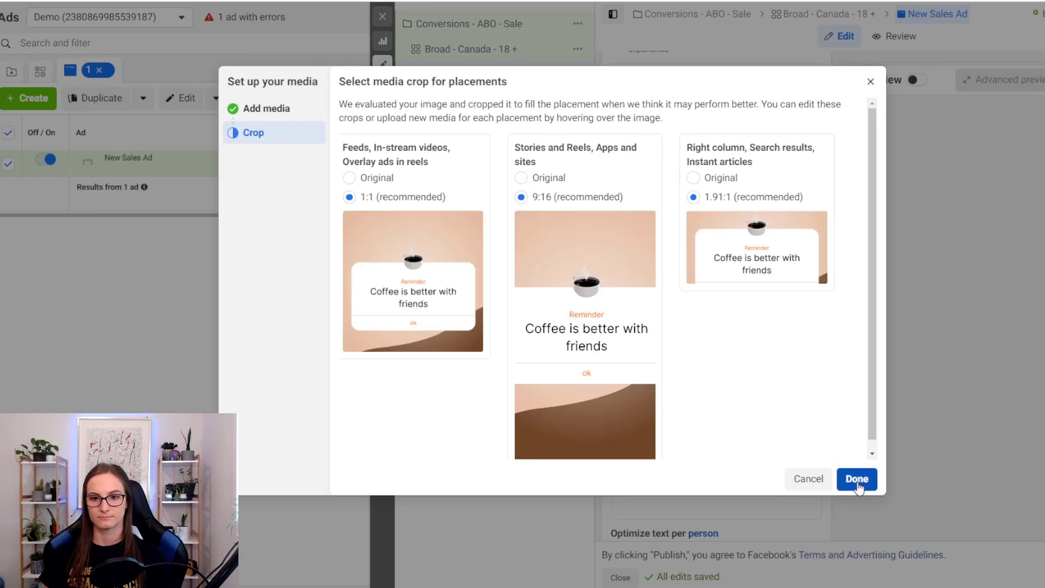
click(857, 479)
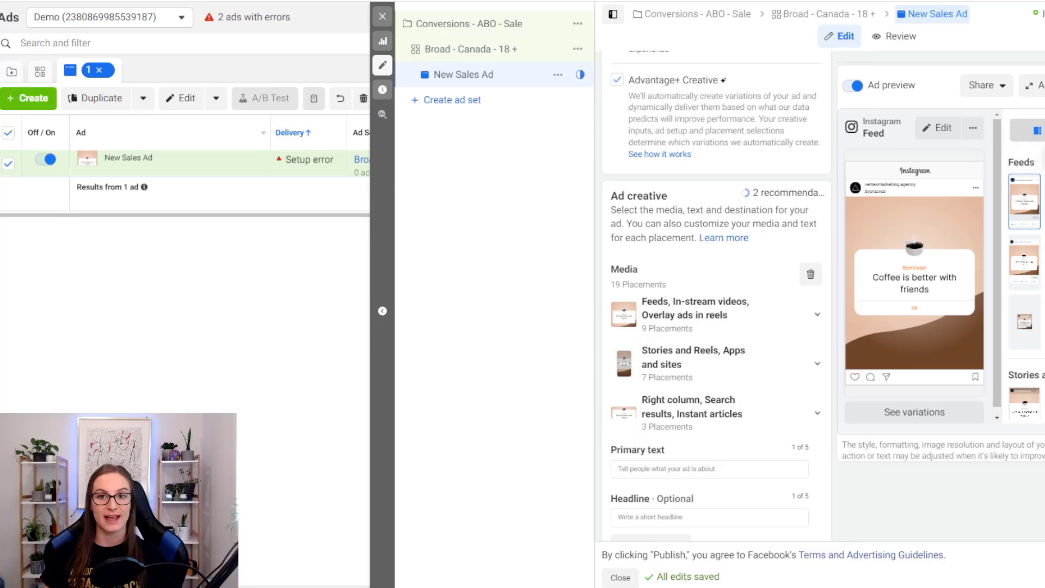
Preview the ad in the Instagram Stories placement and look over its media placement groups
scroll(1029, 272, down, 3)
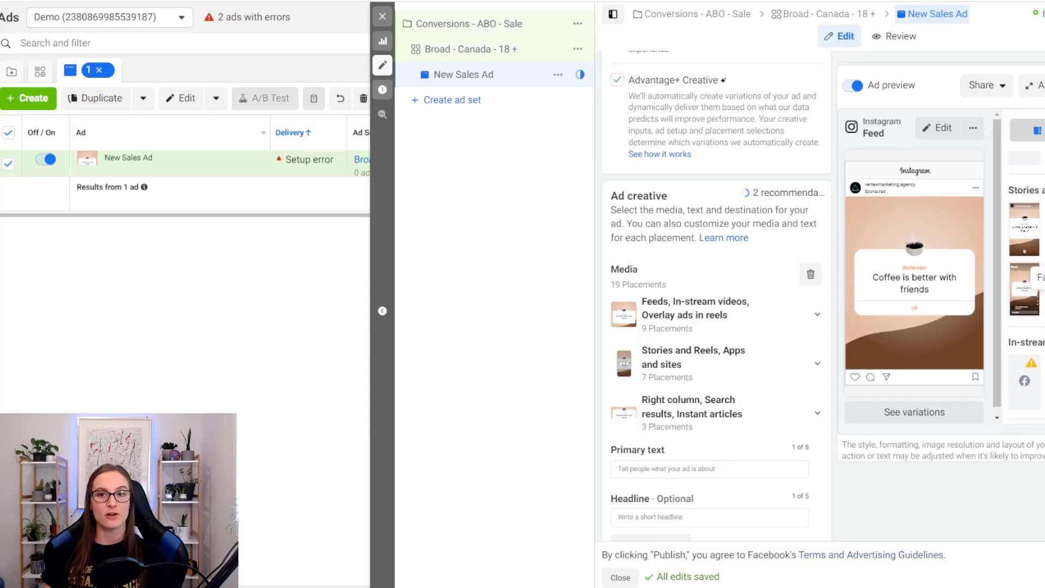
click(1017, 228)
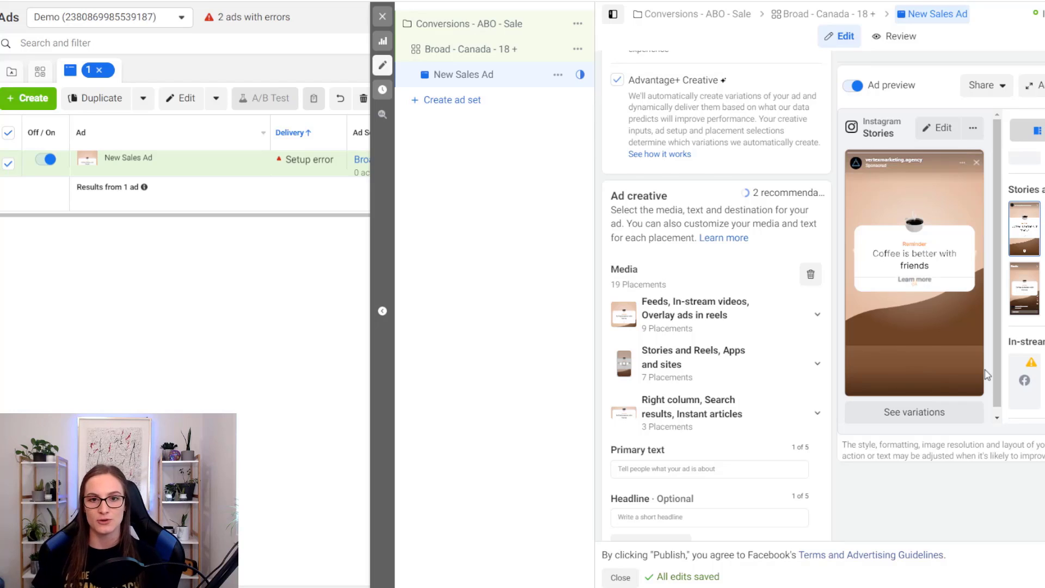
scroll(787, 209, down, 1)
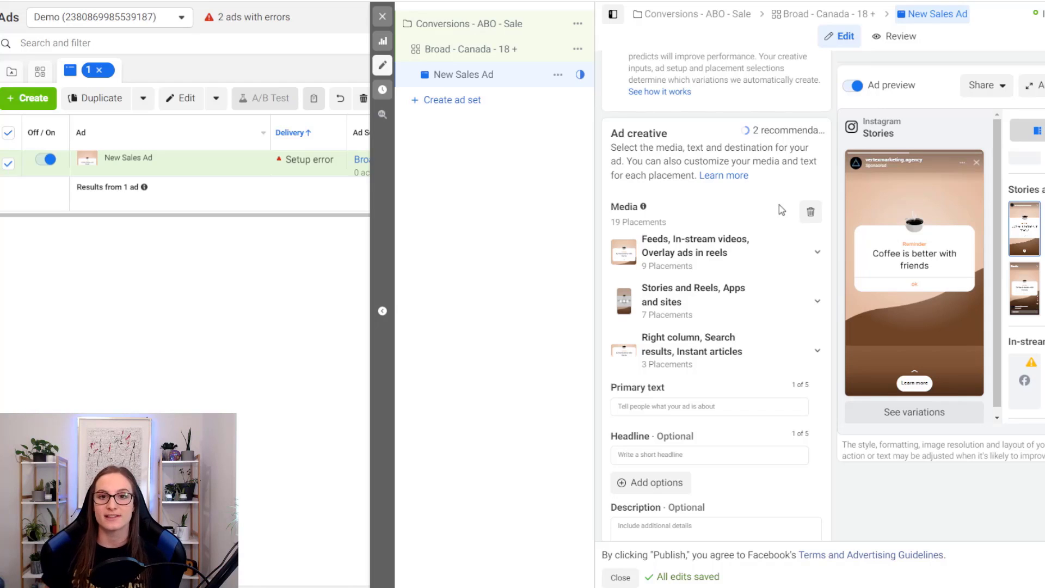
mouse_move(774, 253)
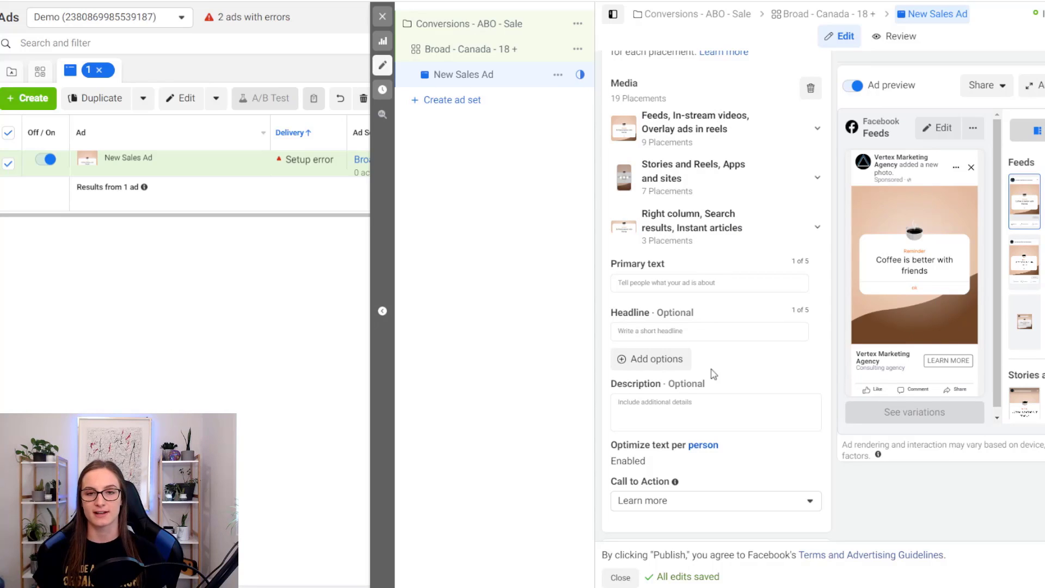
Enter "Example copy" as the ad's primary text
click(693, 282)
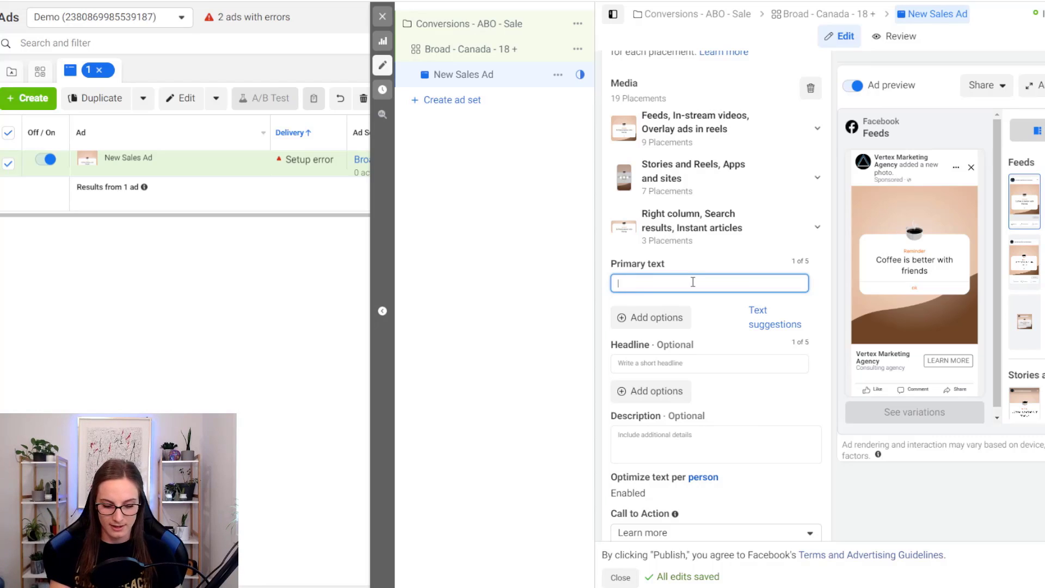
text(mple)
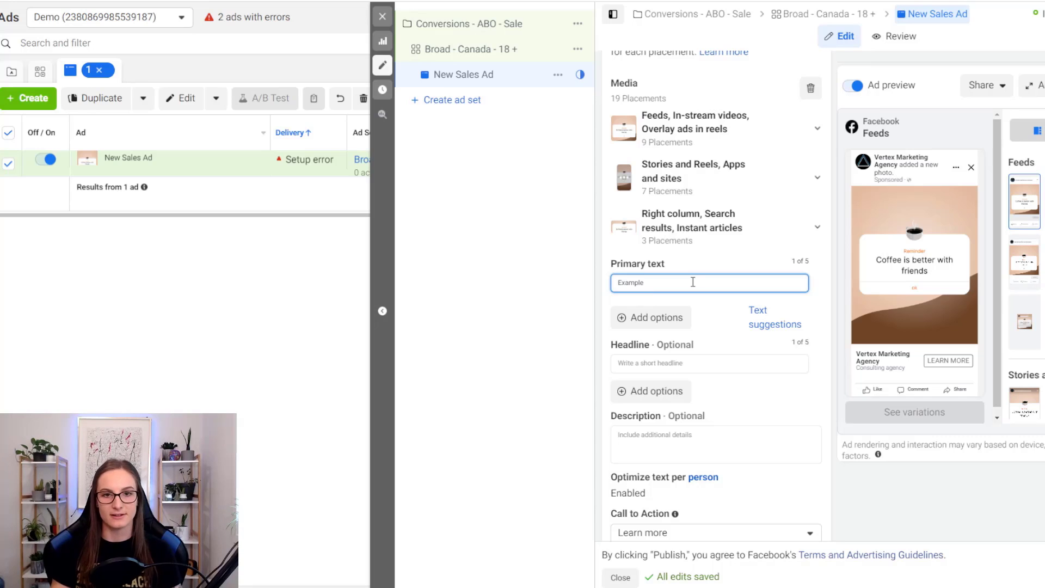
text( copy)
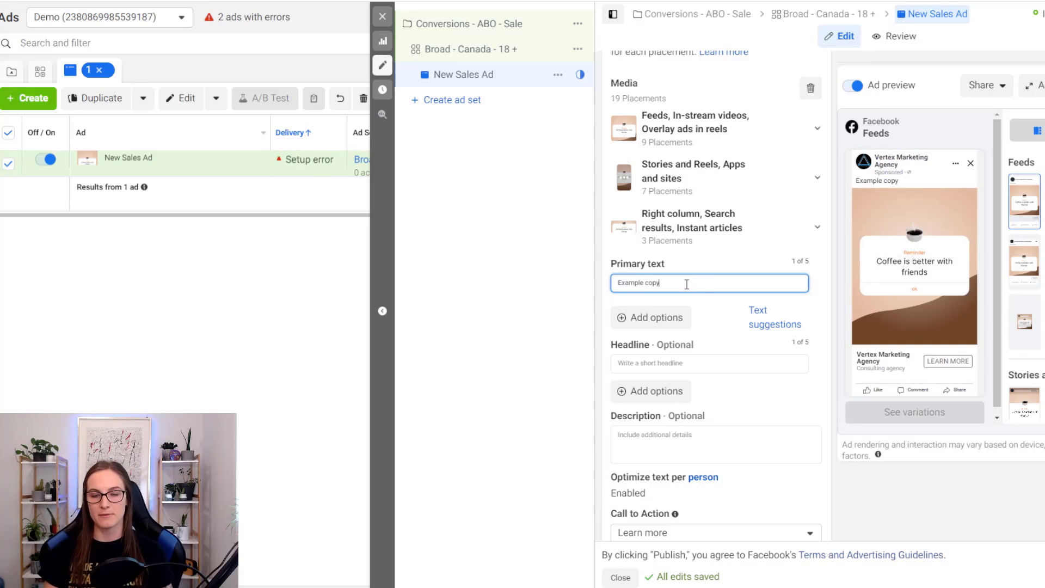
Add a second primary text option and extend the first option to read "Example copy short"
click(667, 319)
click(674, 313)
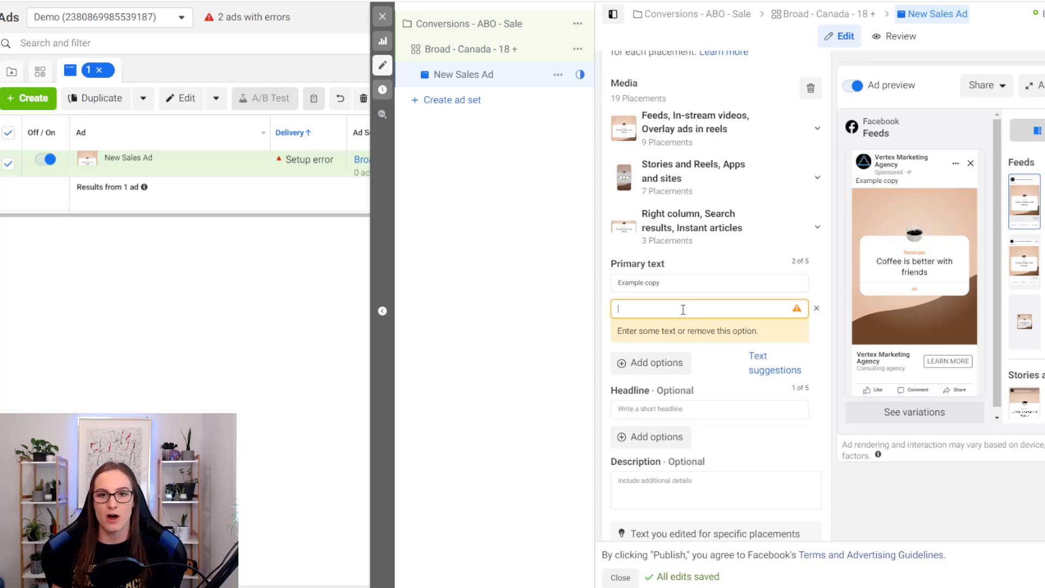
click(719, 283)
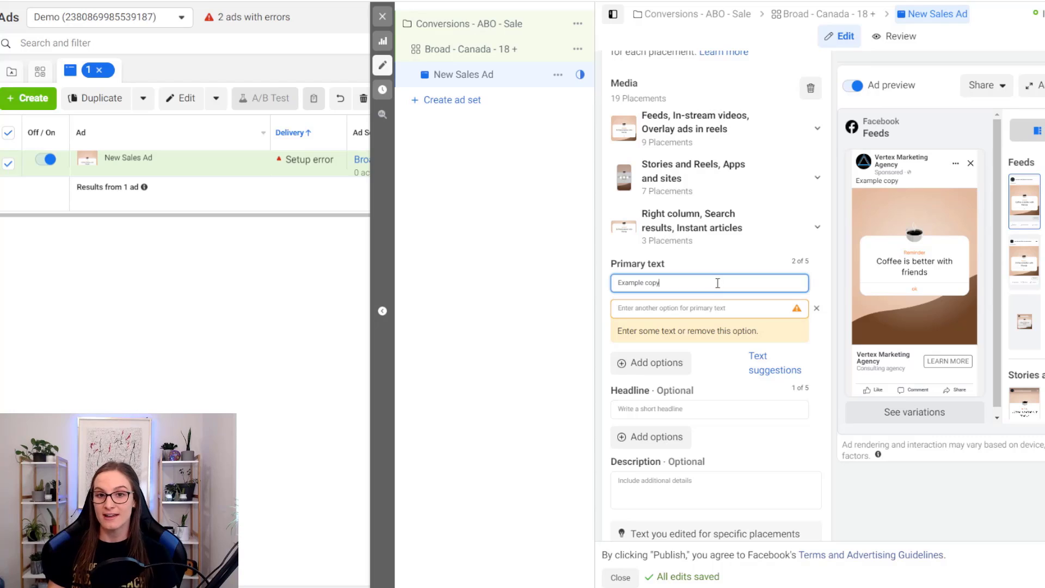
text(short)
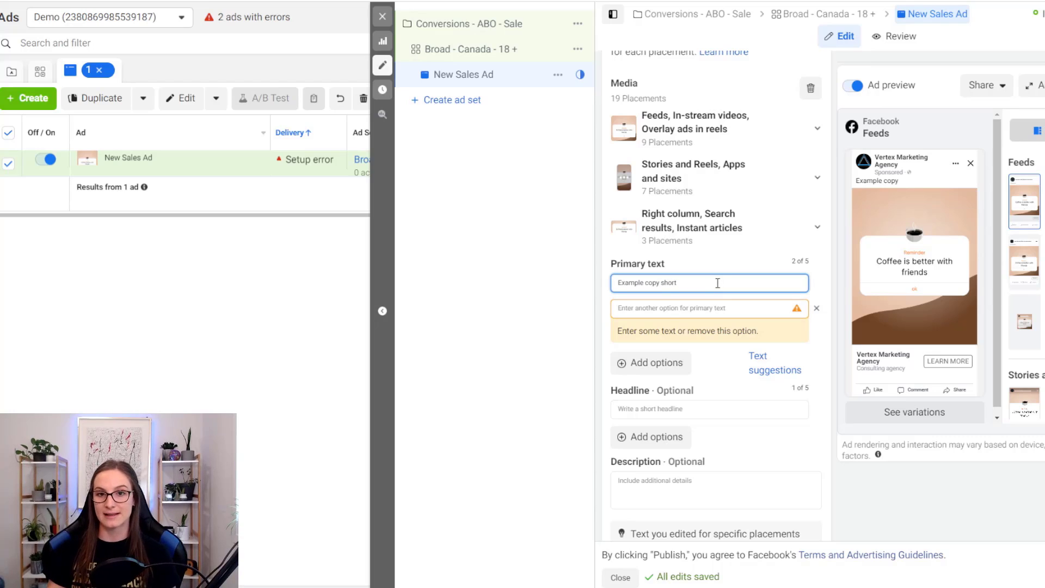
Enter "Example copy long" as the second primary text option
click(697, 307)
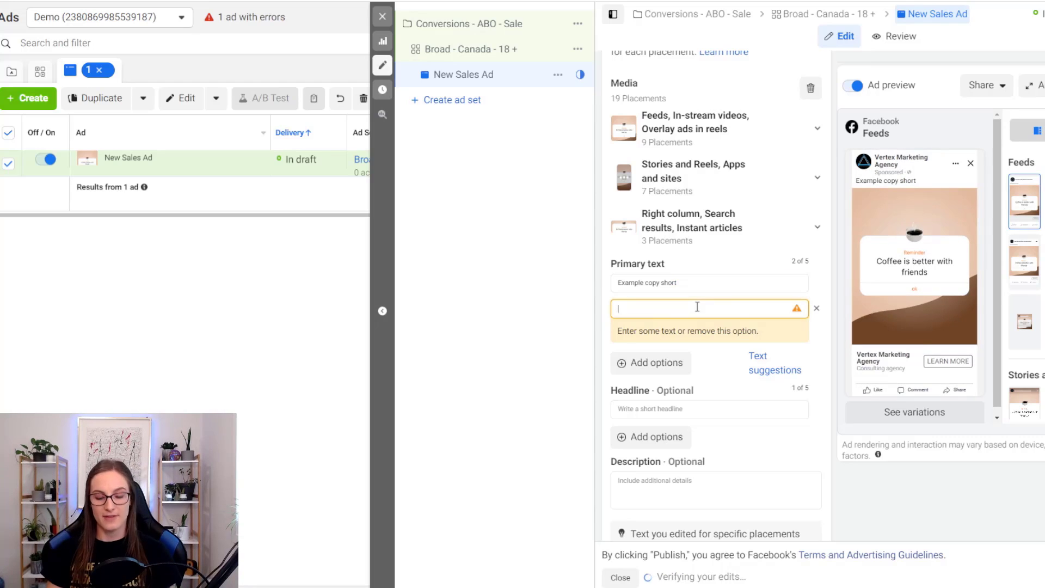
text(Example copy short)
key(BackSpace)
key(BackSpace)
key(BackSpace)
key(BackSpace)
key(BackSpace)
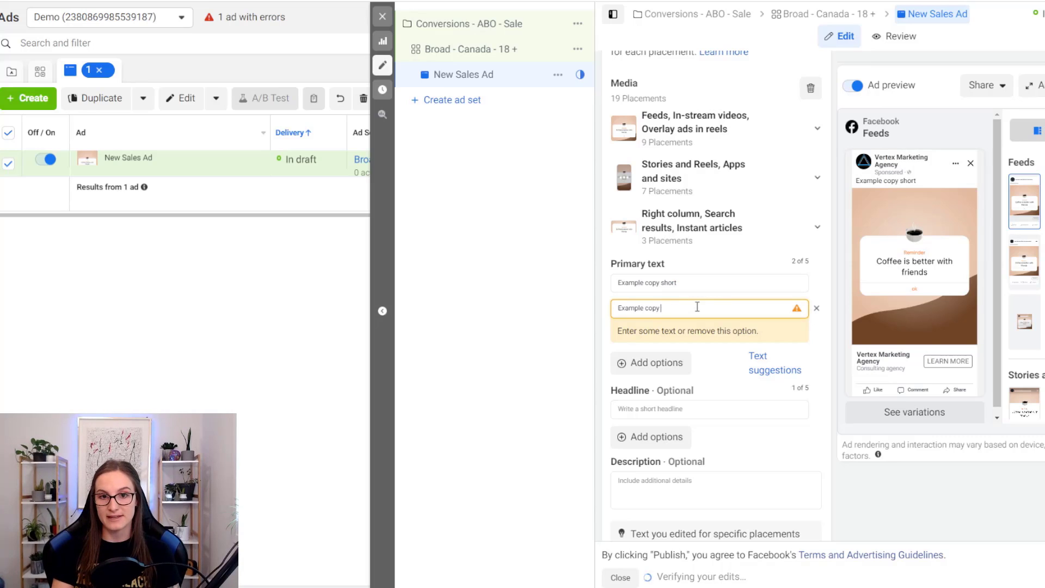
text(long)
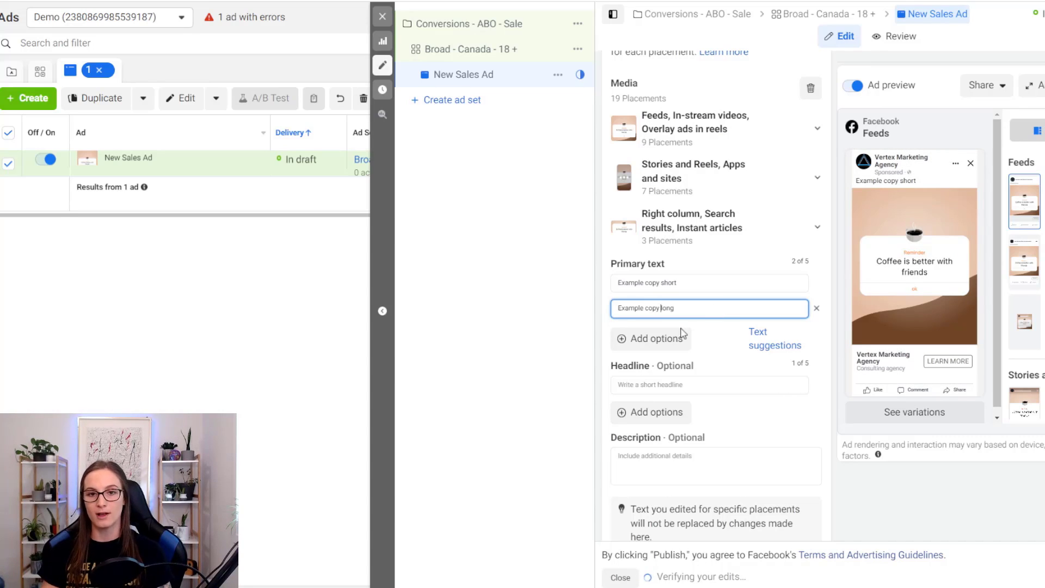
Add a third primary text option consisting of five star emojis above the quoted word "review"
click(699, 339)
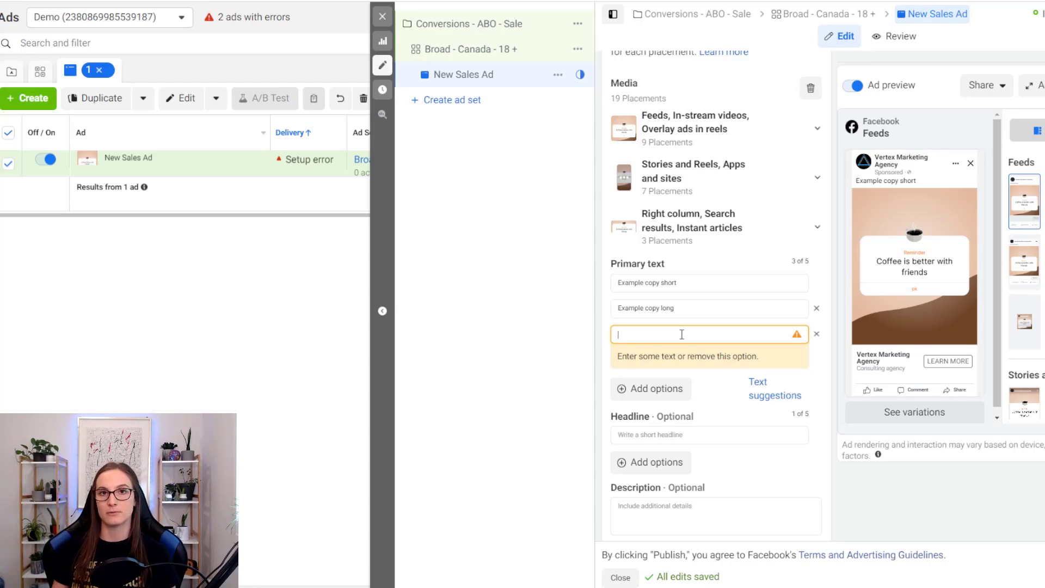
text(")
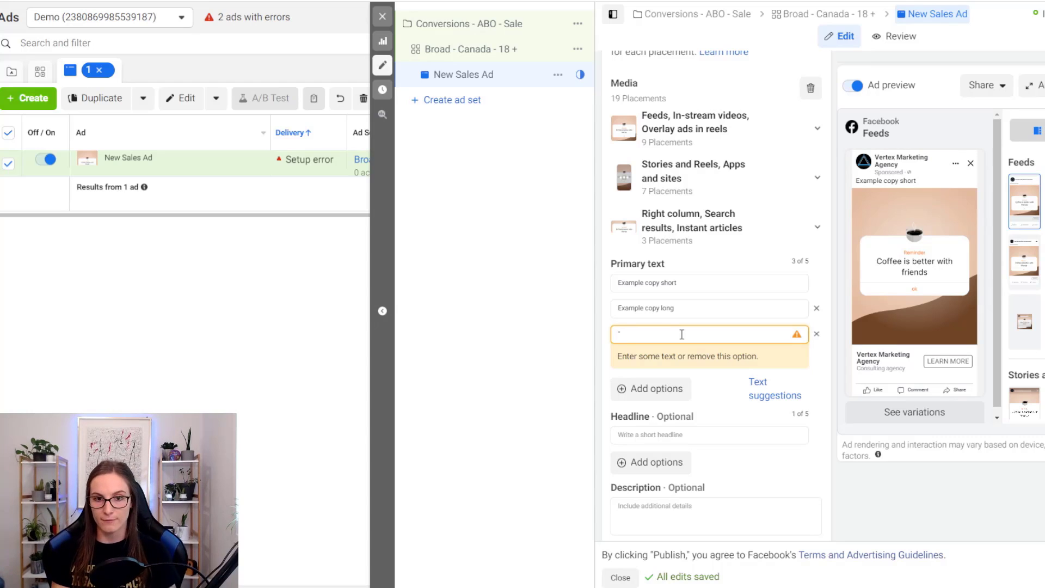
text(review")
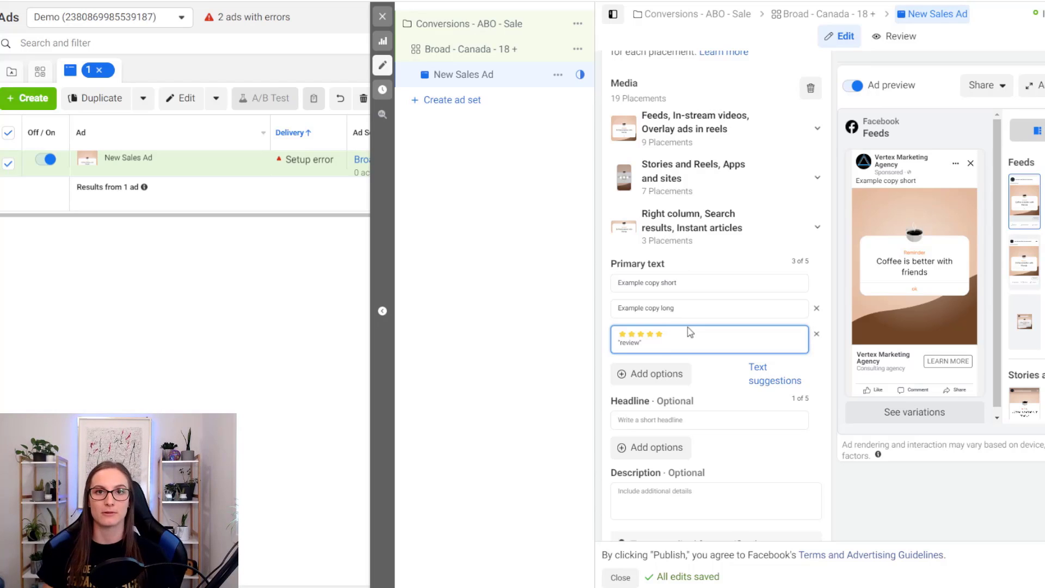
Enter "Headline Capitalized" as the ad's headline
click(670, 434)
click(677, 419)
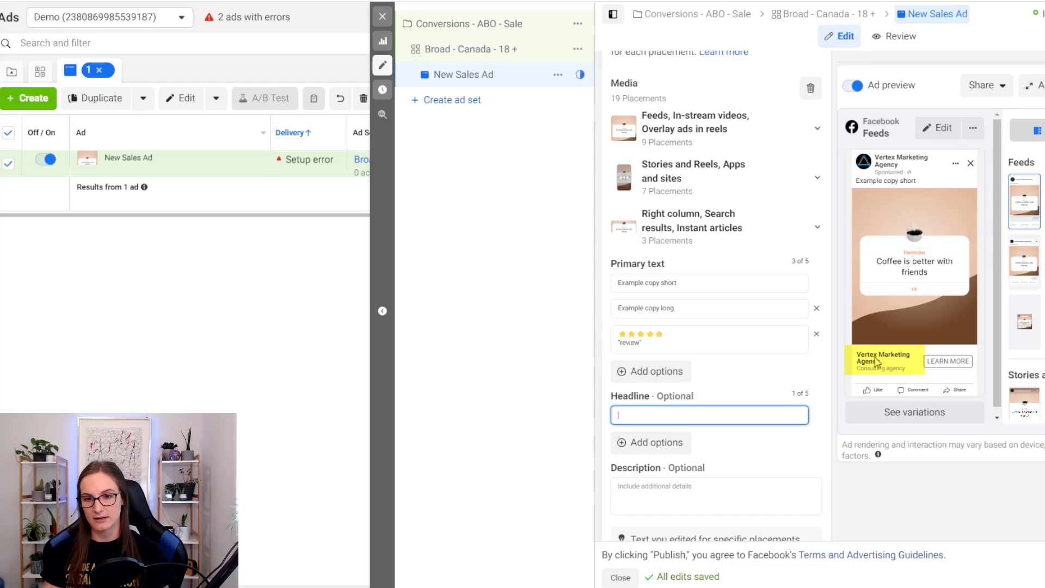
click(641, 427)
click(653, 417)
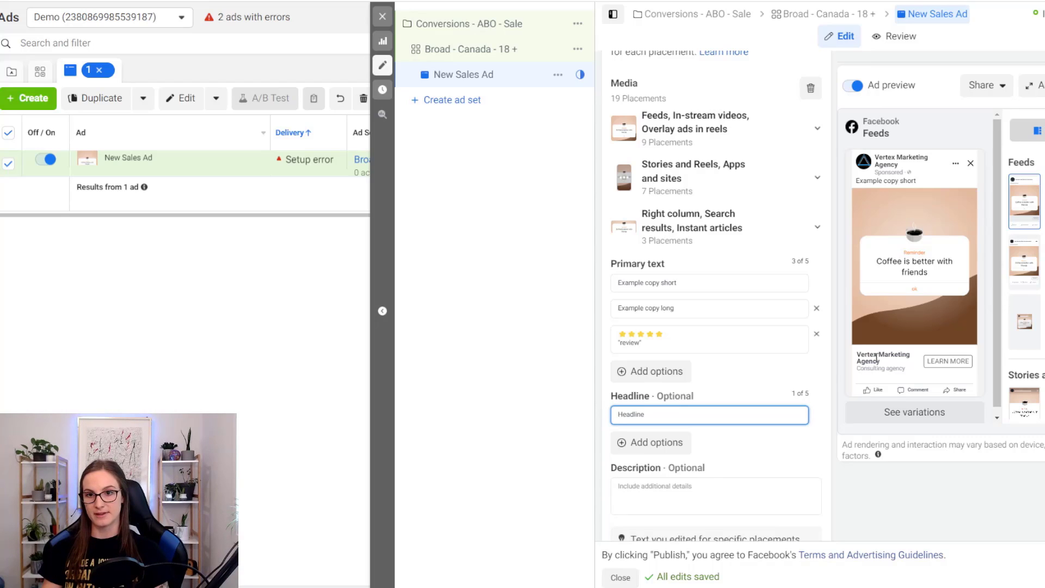
text(Headline Capitalized)
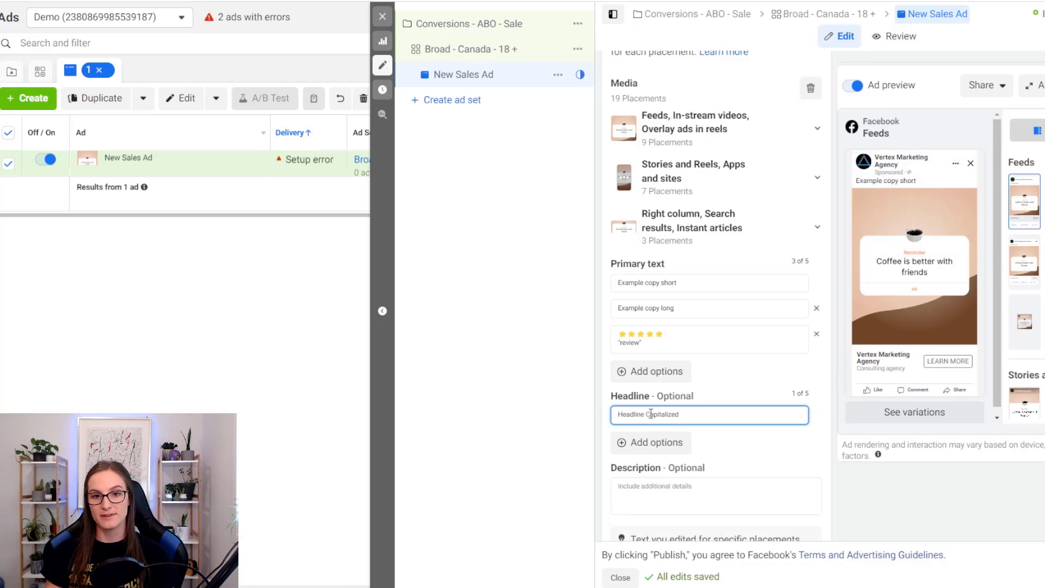
Enter "BOGO 50%" as the ad's description
scroll(701, 392, down, 2)
click(703, 370)
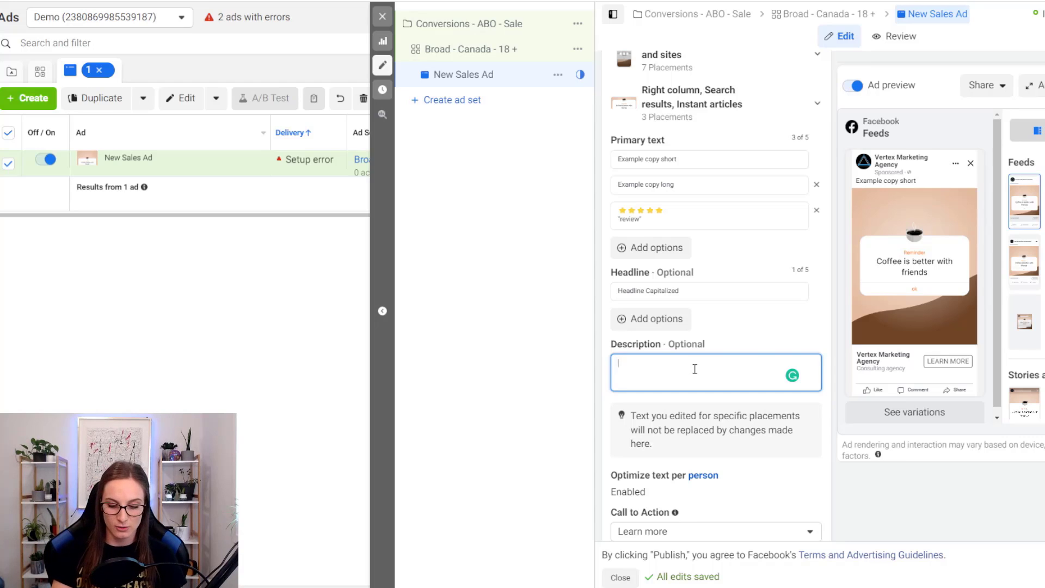
text(BOGO)
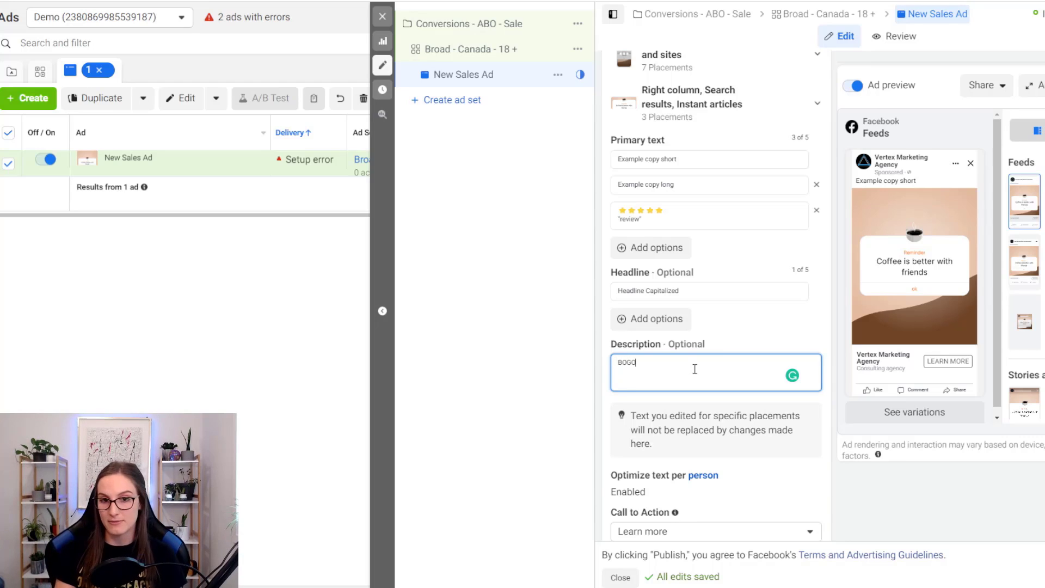
text( 50%)
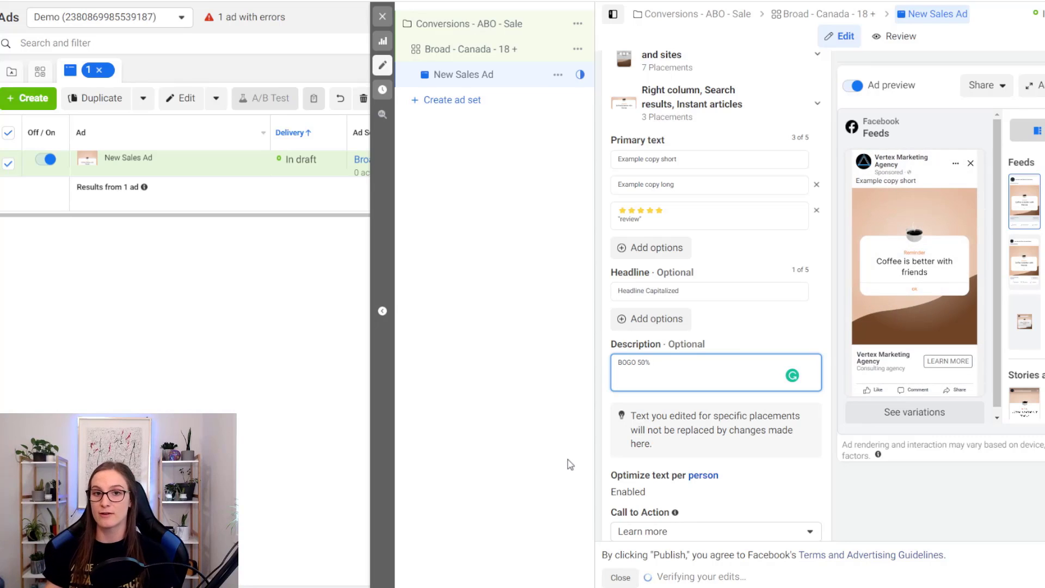
Look through the call-to-action choices available for the ad
scroll(708, 245, down, 5)
click(711, 284)
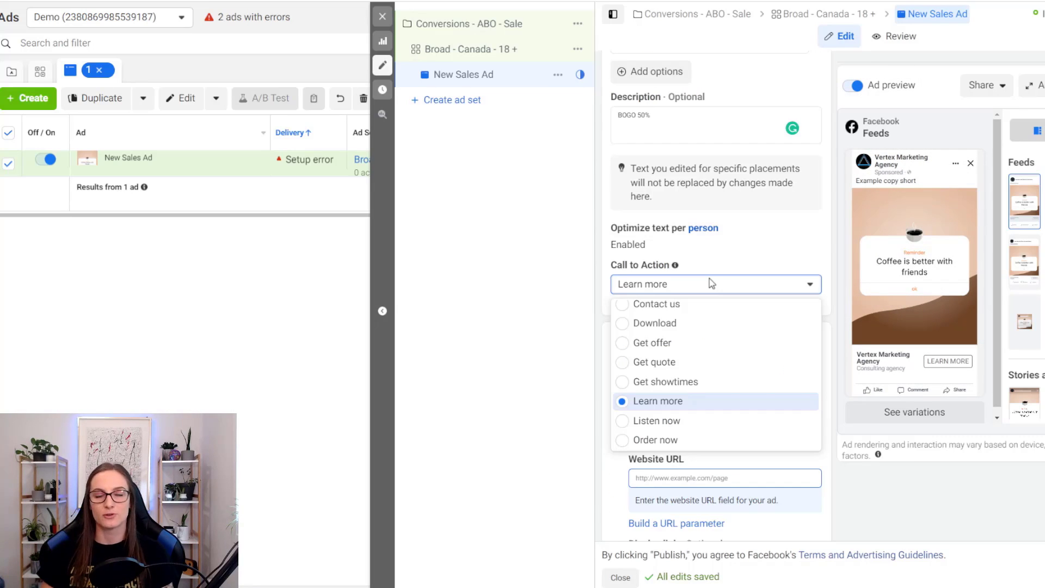
mouse_move(675, 266)
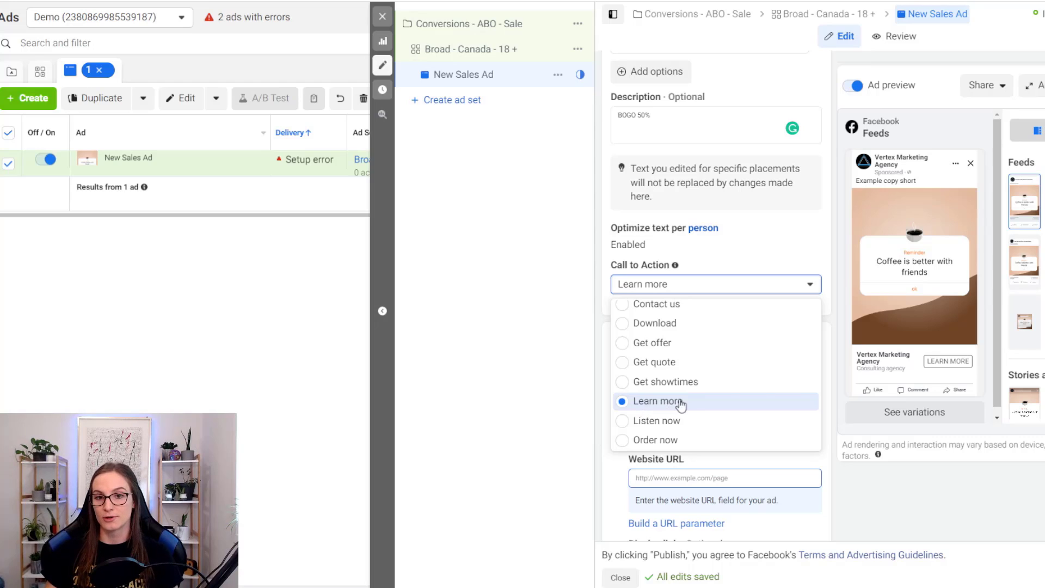
scroll(685, 406, up, 2)
scroll(685, 405, up, 2)
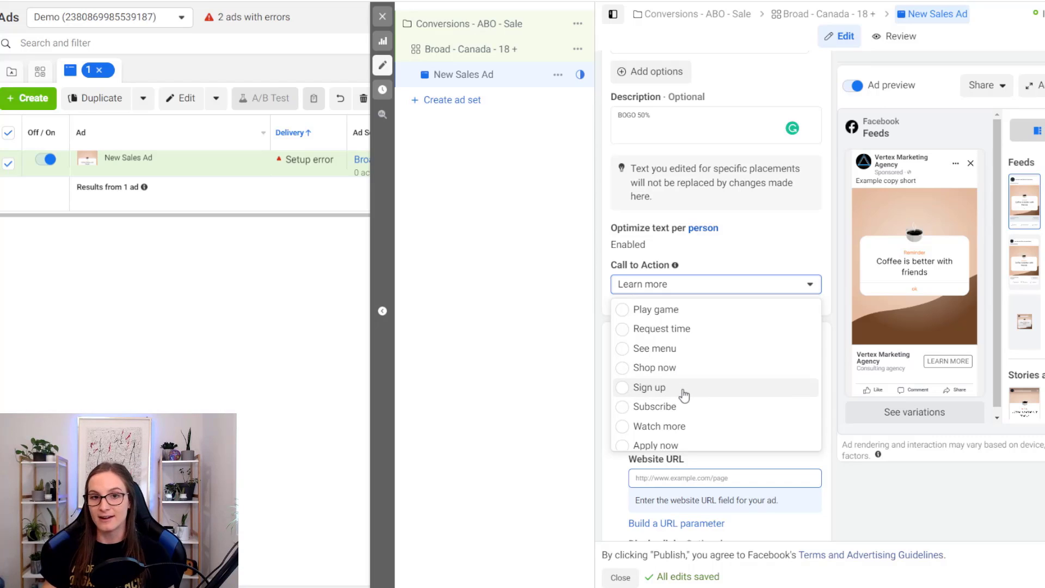
scroll(688, 389, down, 5)
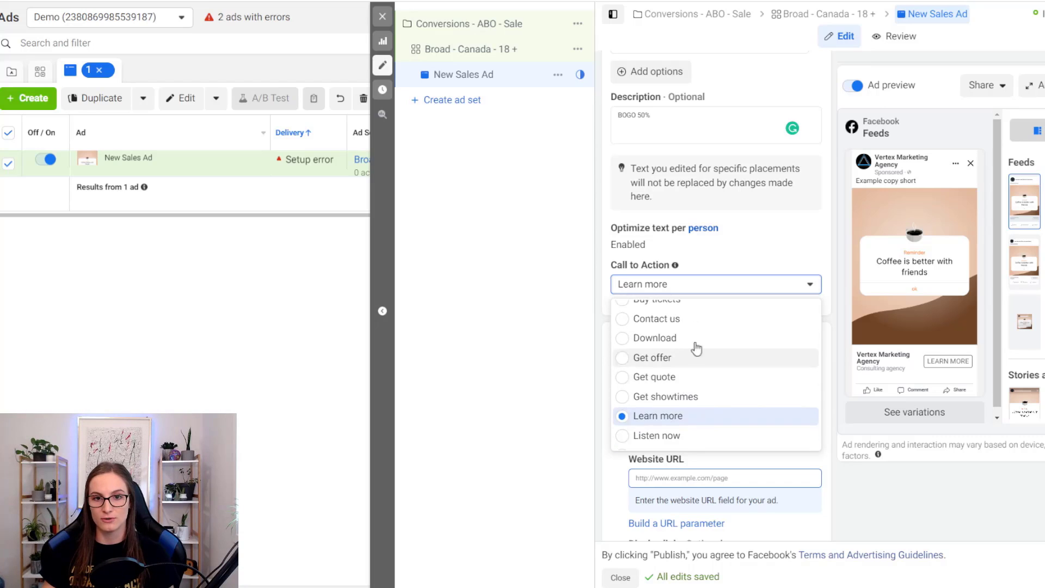
scroll(696, 356, up, 3)
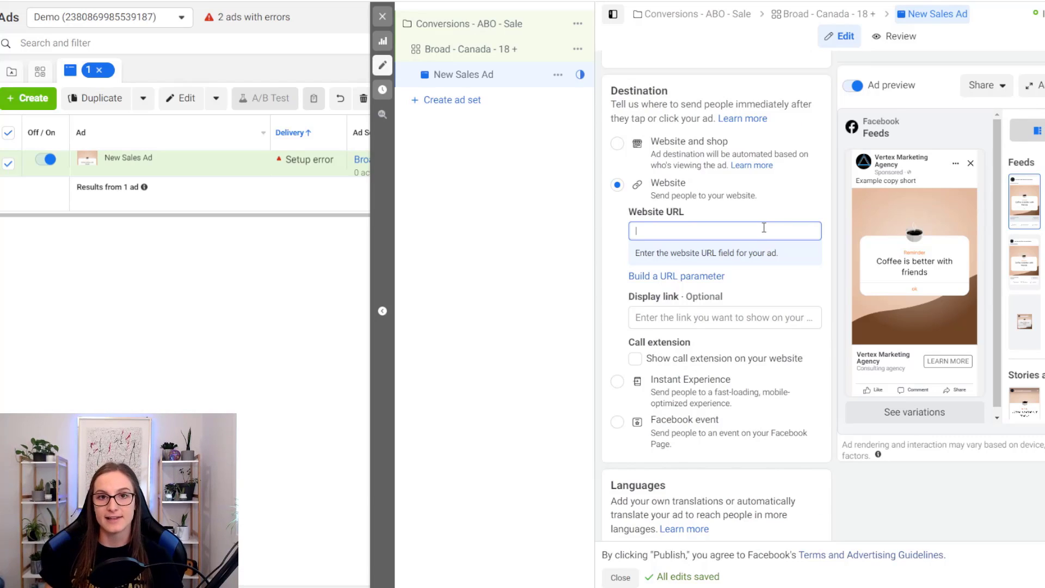
text(https://vertexmarketingagency.com/)
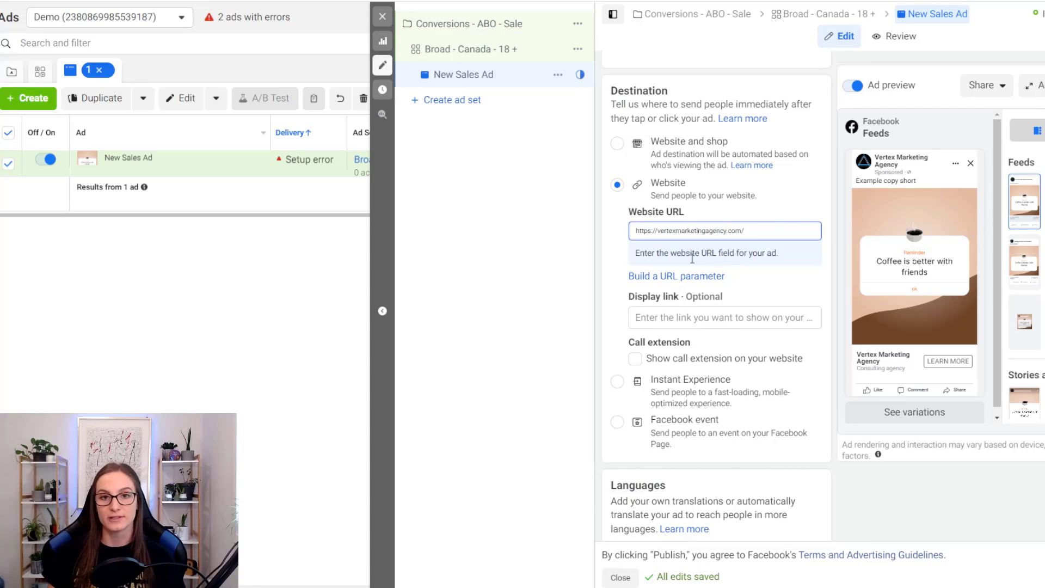
click(617, 236)
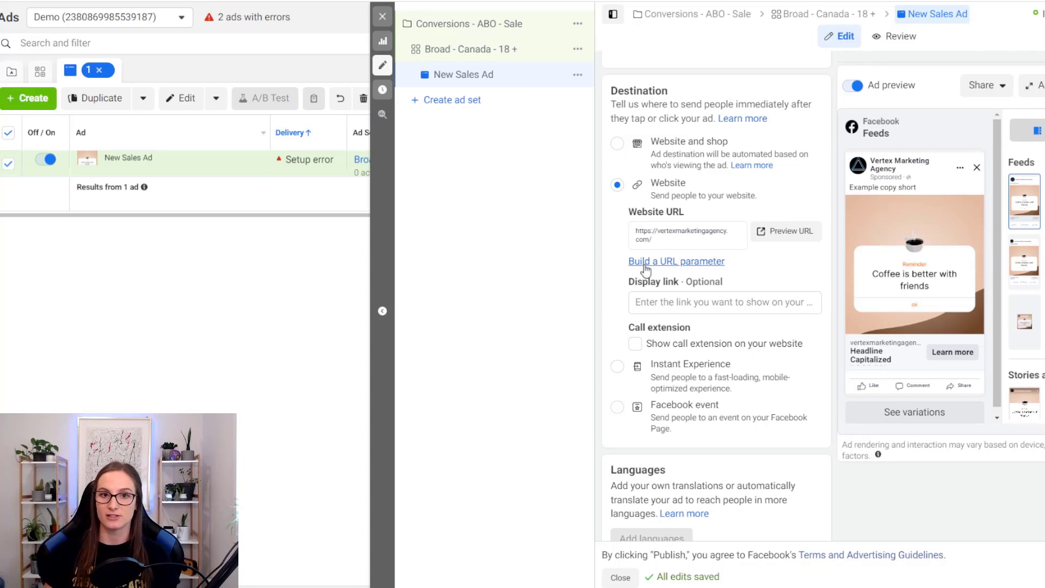
Start building a URL parameter for the website URL and set the campaign source to facebook_ad
click(646, 262)
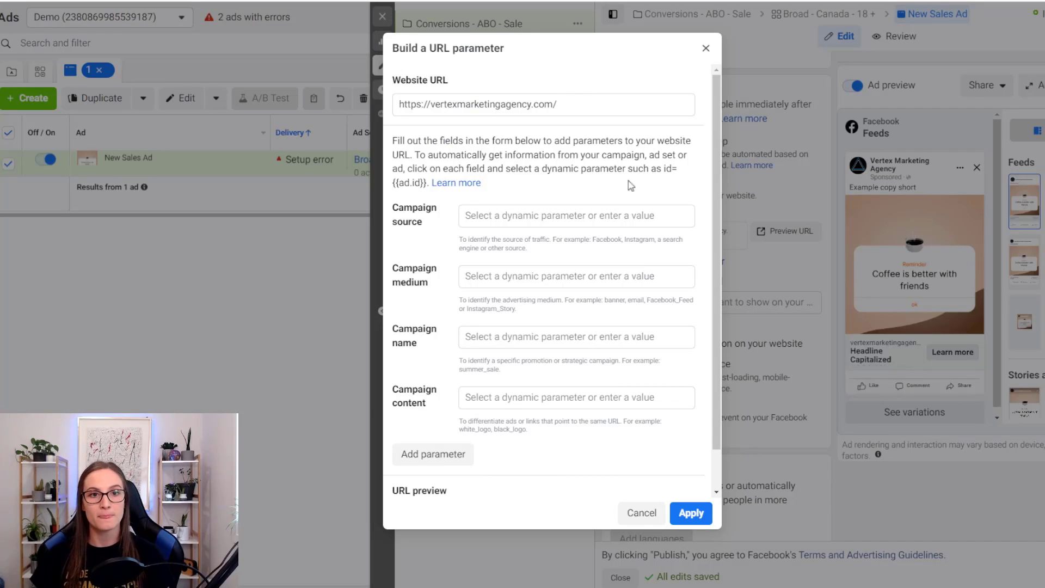
click(607, 209)
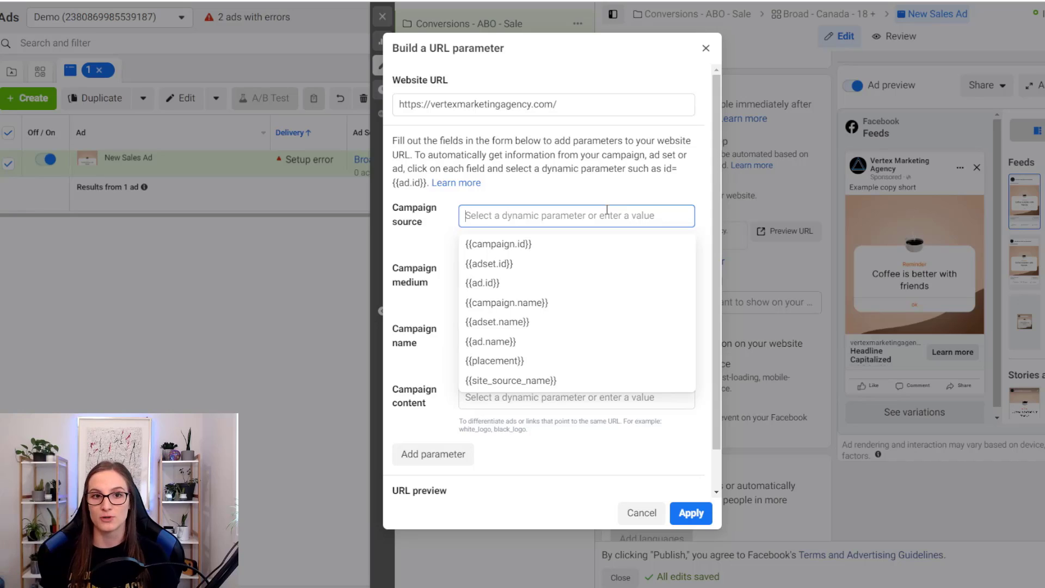
click(452, 246)
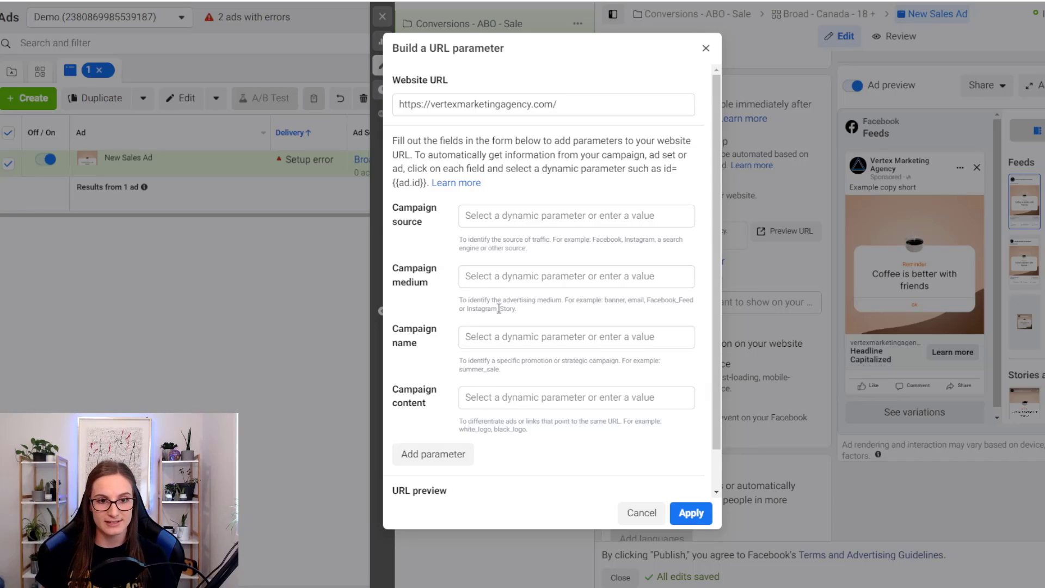
double_click(508, 361)
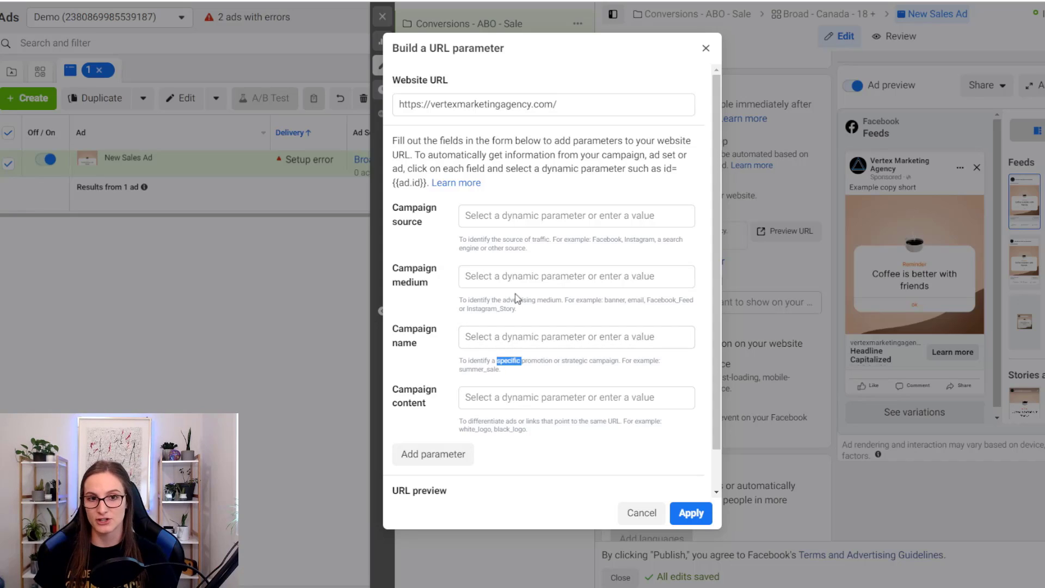
click(555, 239)
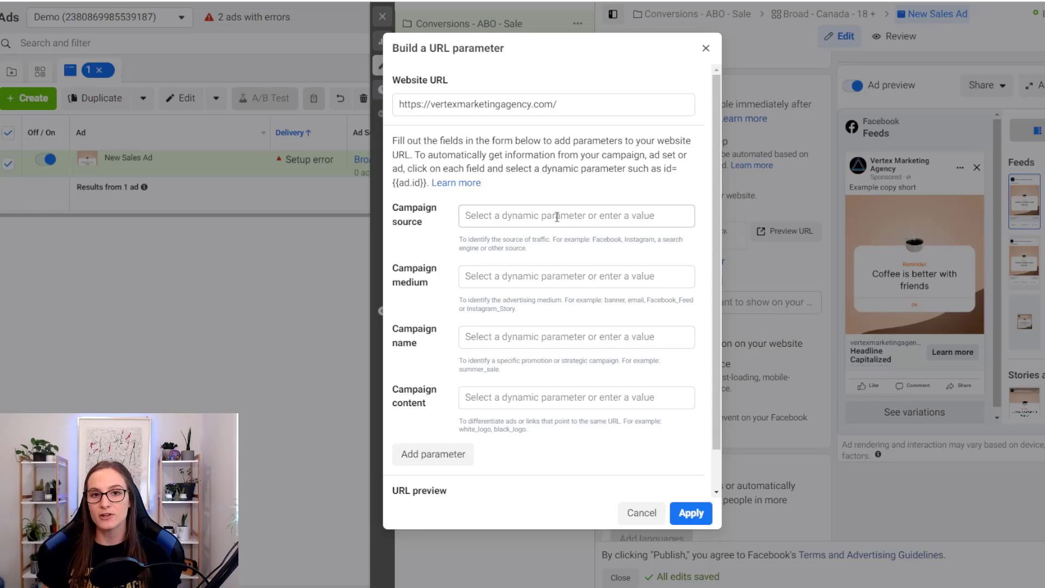
click(557, 216)
text(fac)
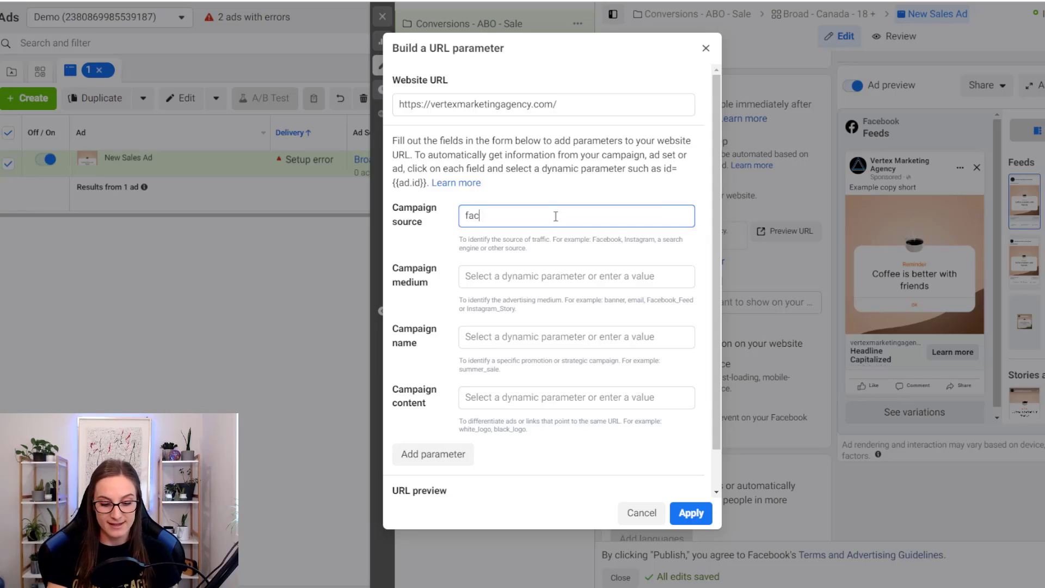
text(eboook_)
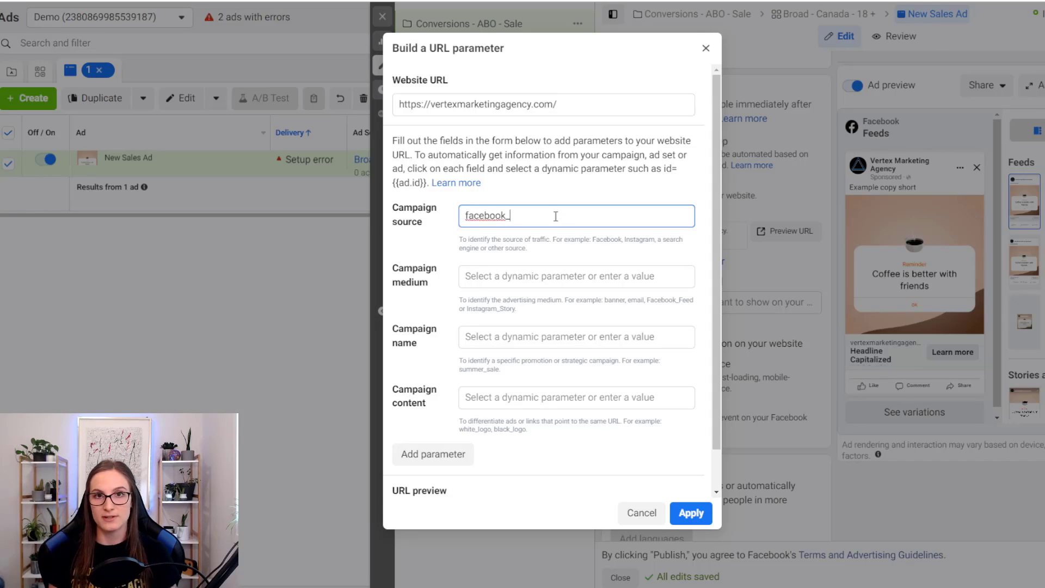
text(ad)
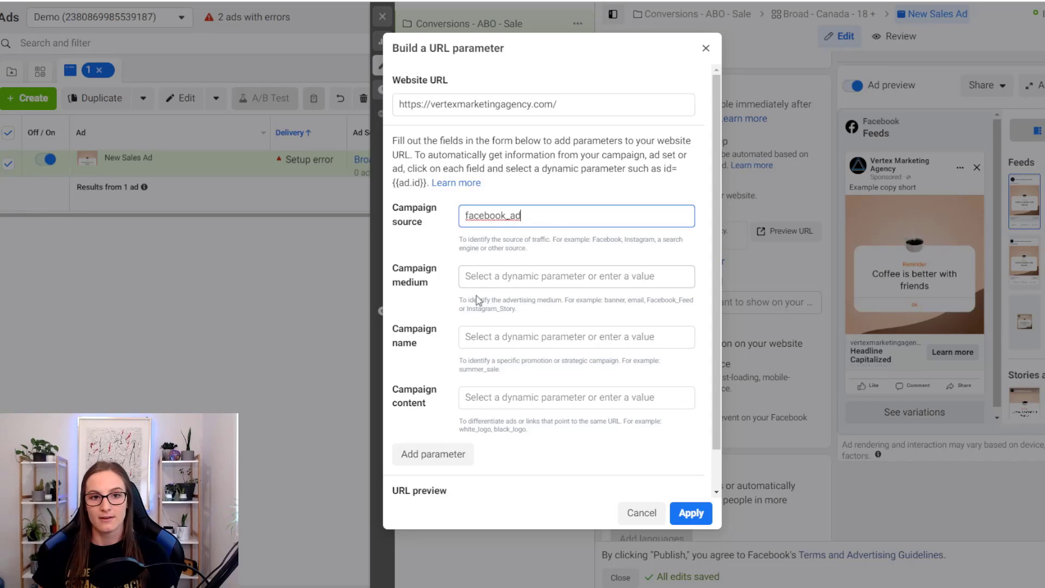
Set the campaign medium to the dynamic parameter {{adset.name}} and the campaign name to {{campaign.name}}
click(539, 276)
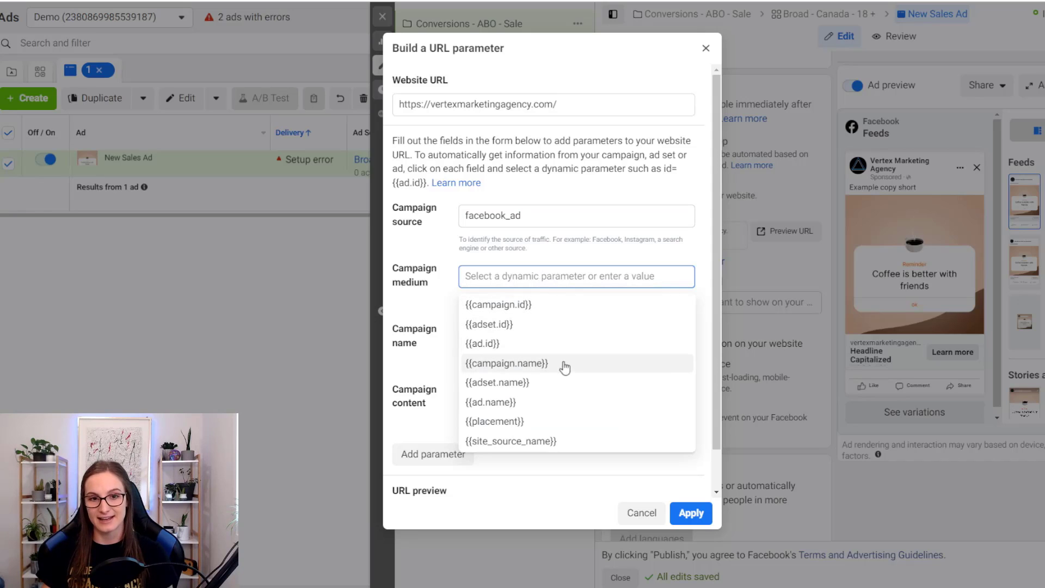
click(552, 381)
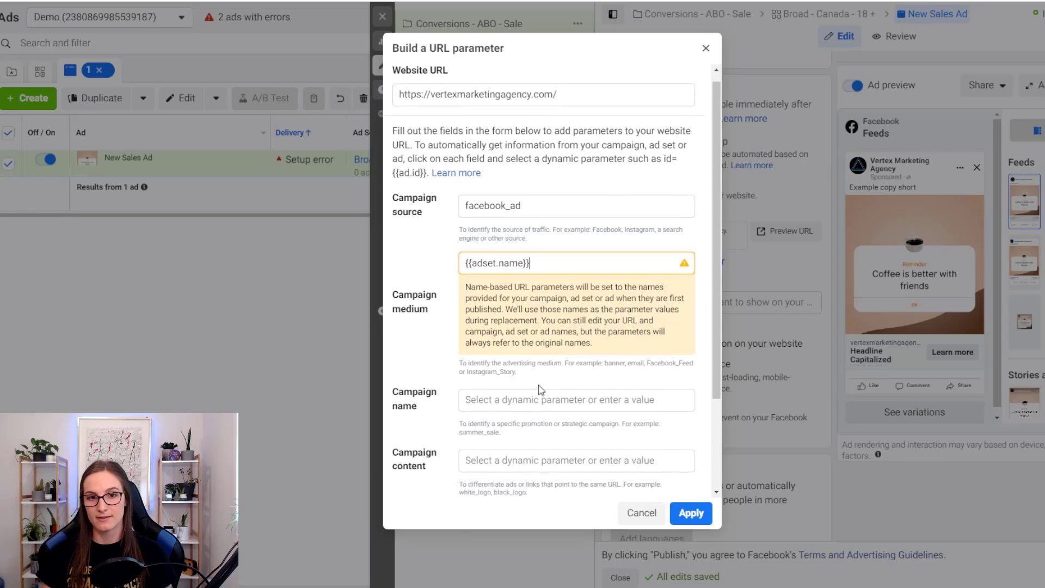
scroll(540, 390, down, 1)
click(548, 349)
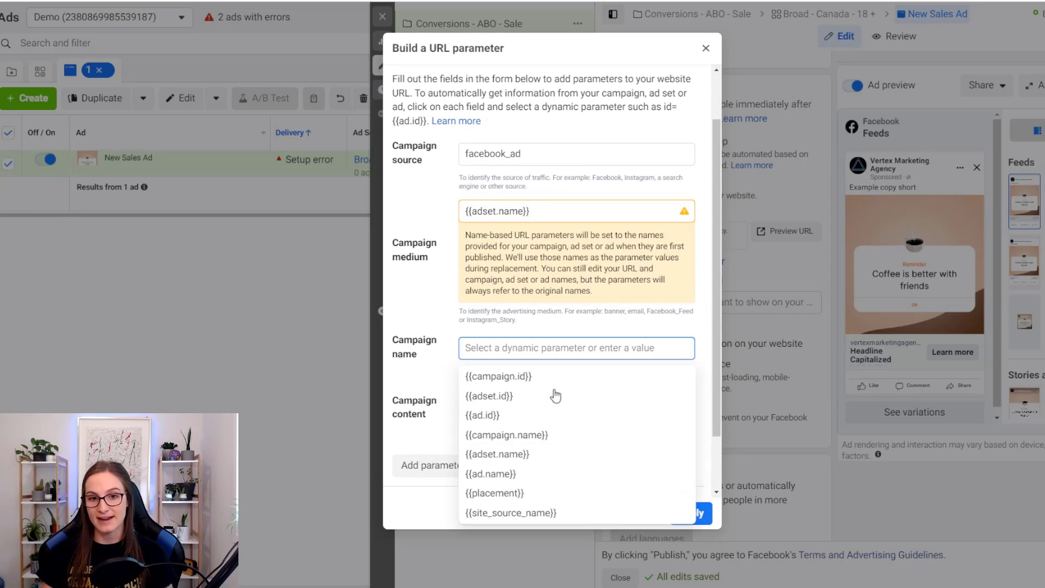
click(551, 434)
Set the campaign content to the dynamic parameter {{ad.name}} and apply the URL parameters to the ad's website URL
scroll(511, 417, down, 3)
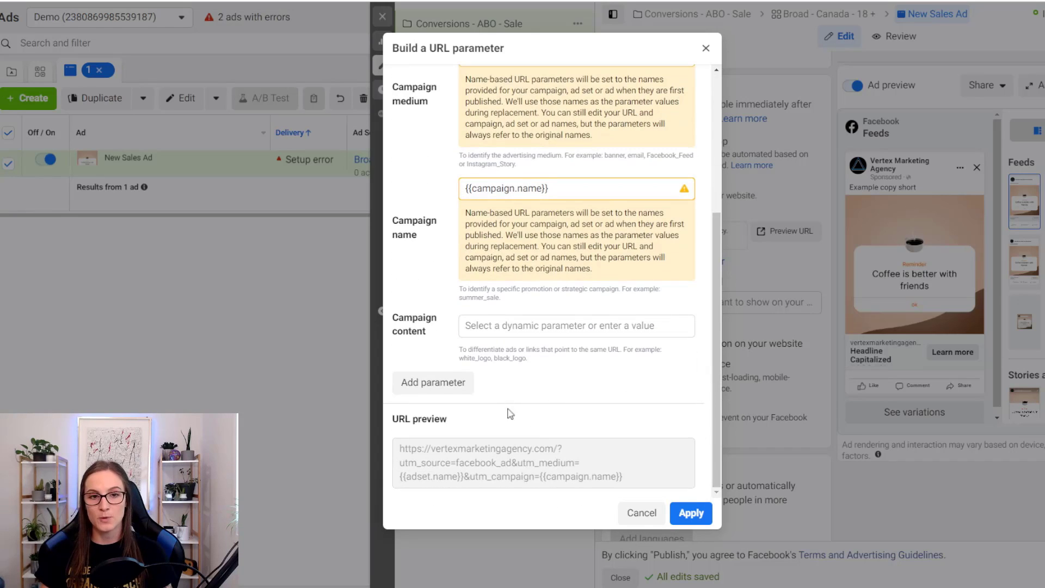
click(498, 326)
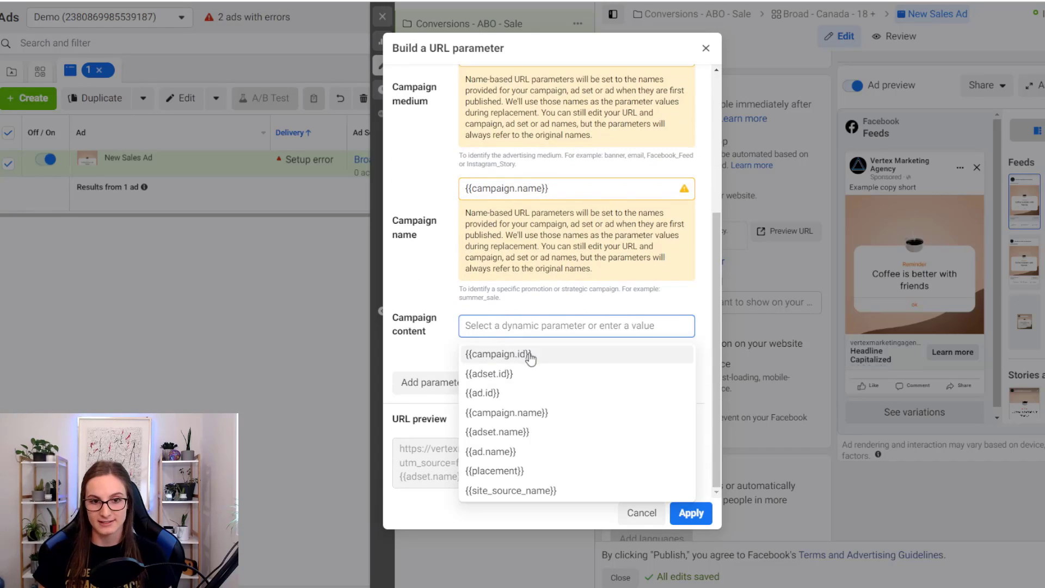
click(553, 457)
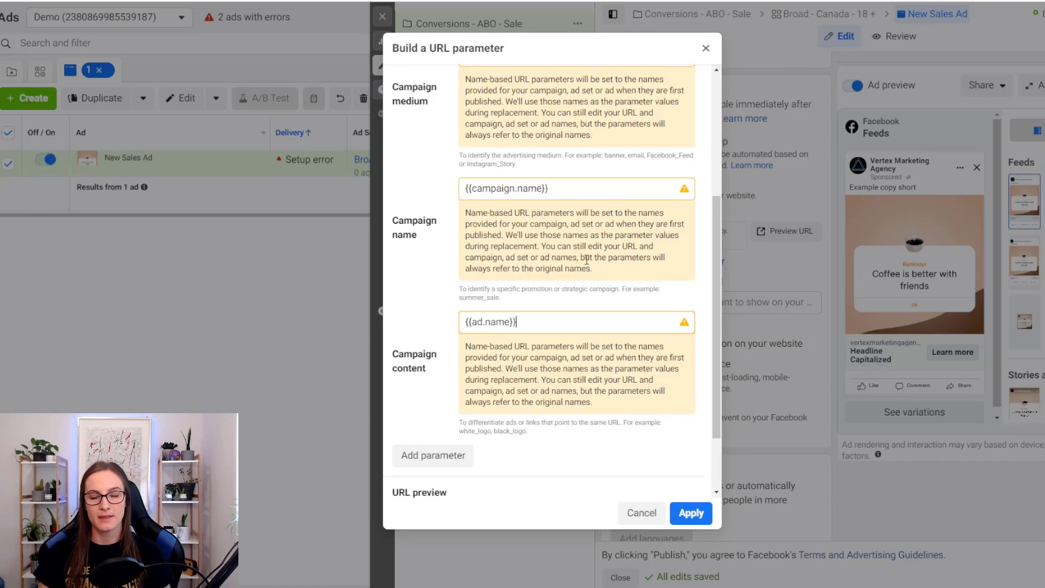
click(561, 188)
drag(561, 188, 456, 196)
click(453, 198)
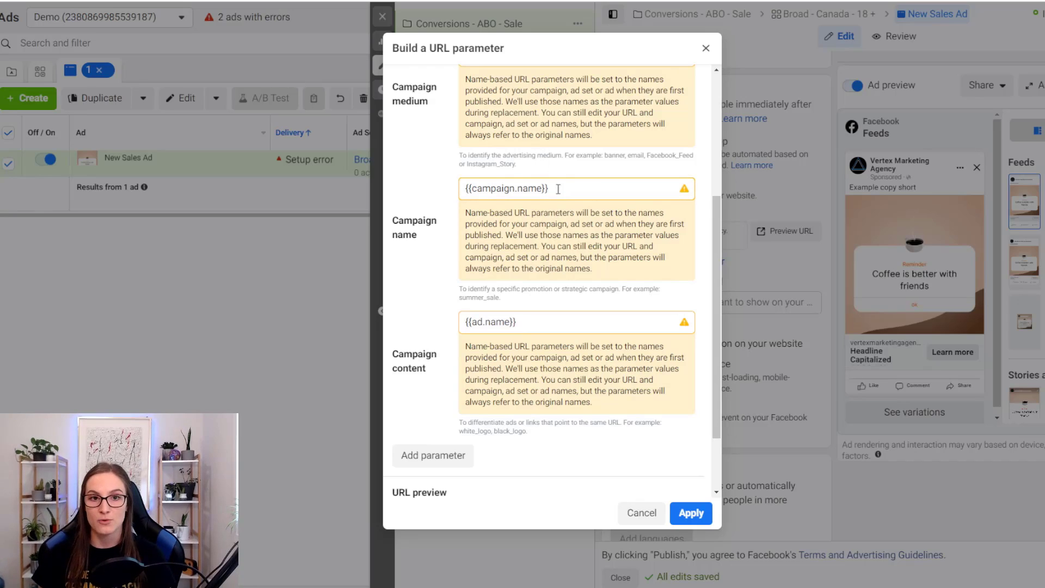
scroll(599, 375, down, 2)
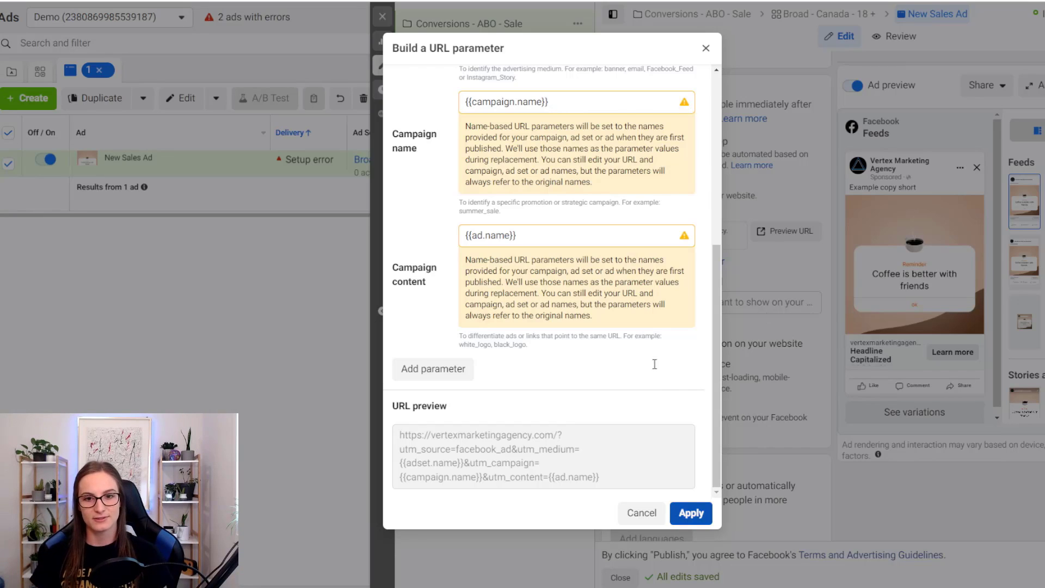
click(691, 513)
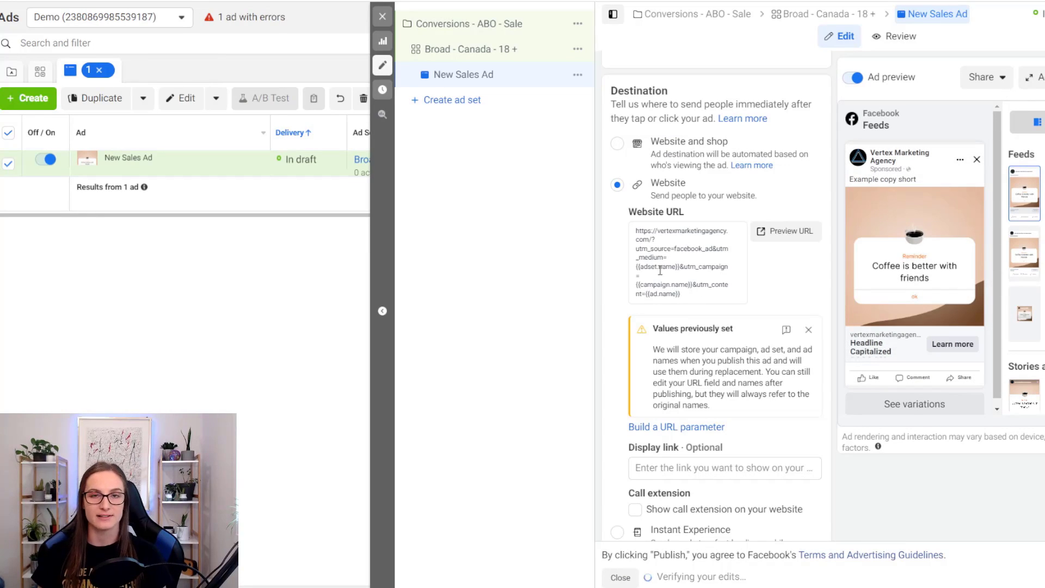
Examine the ad's tracking section and its optional URL parameters field
scroll(660, 271, down, 10)
mouse_move(731, 473)
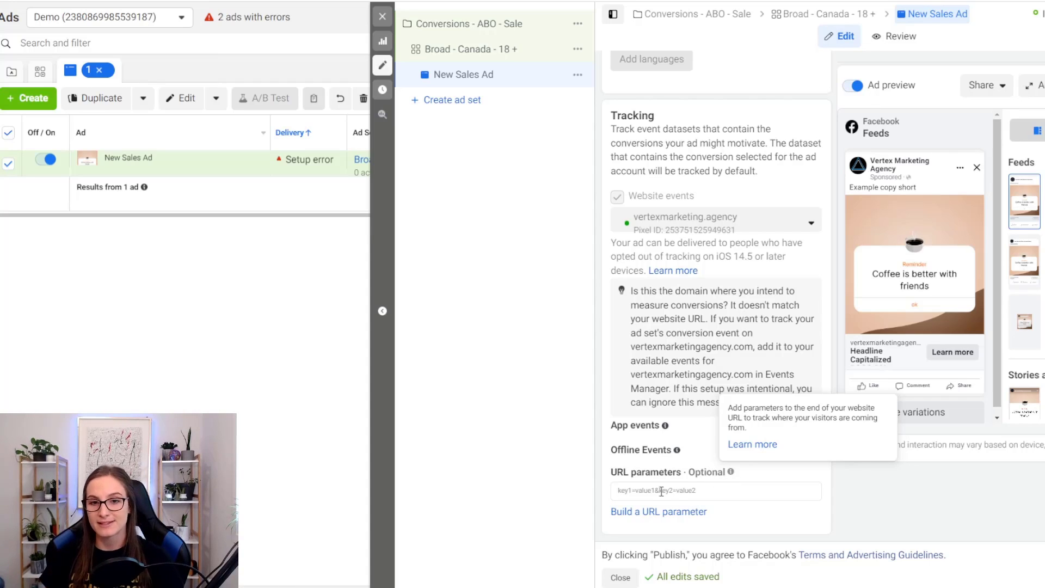
triple_click(645, 472)
click(678, 490)
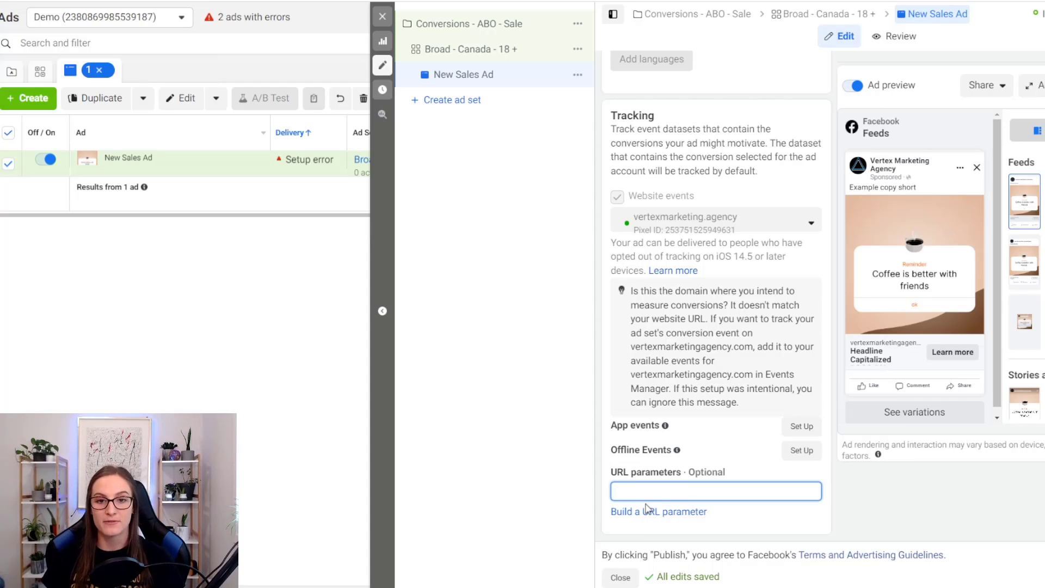
click(841, 496)
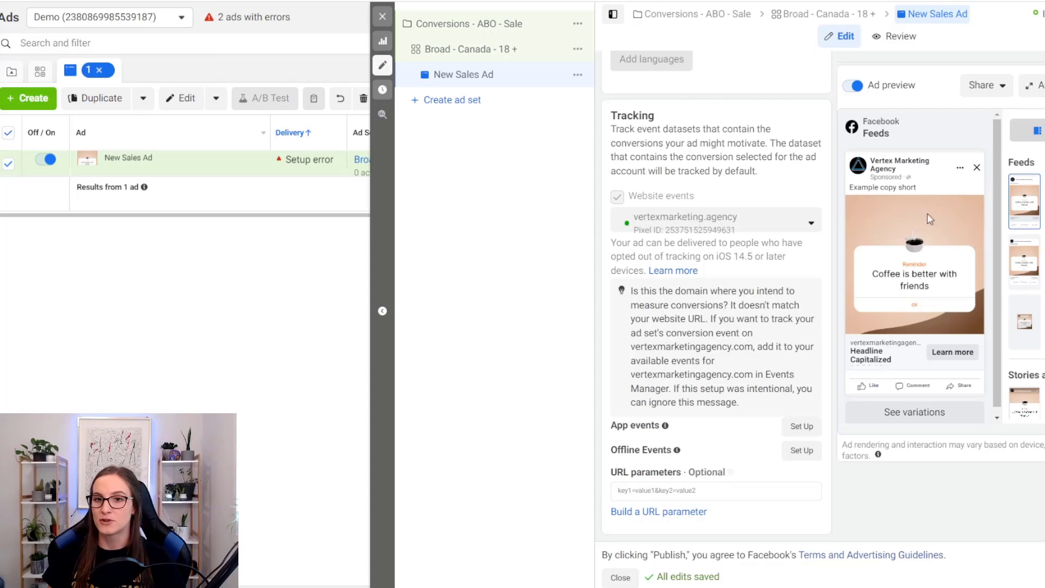
click(578, 75)
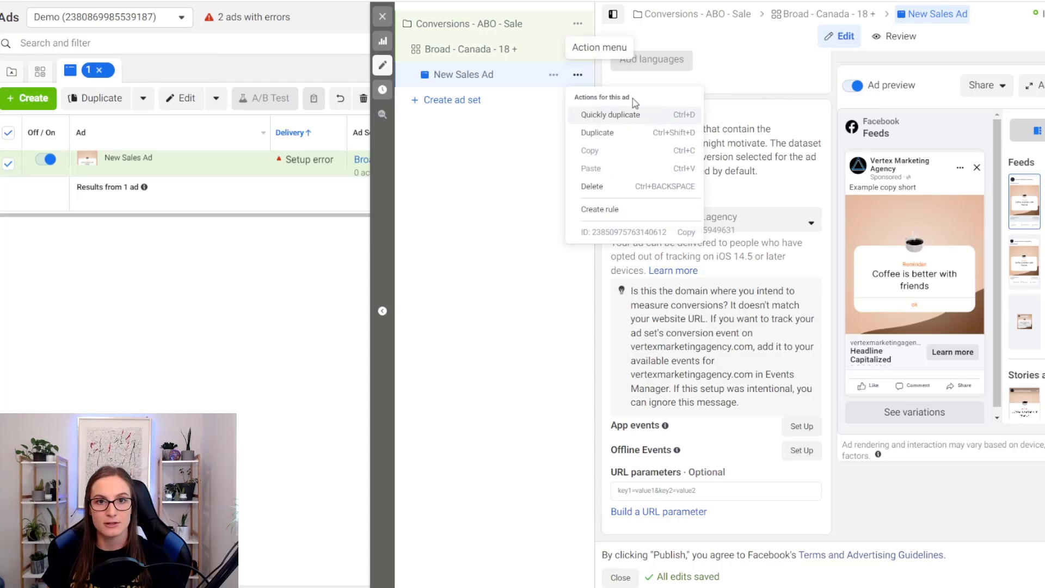
click(707, 490)
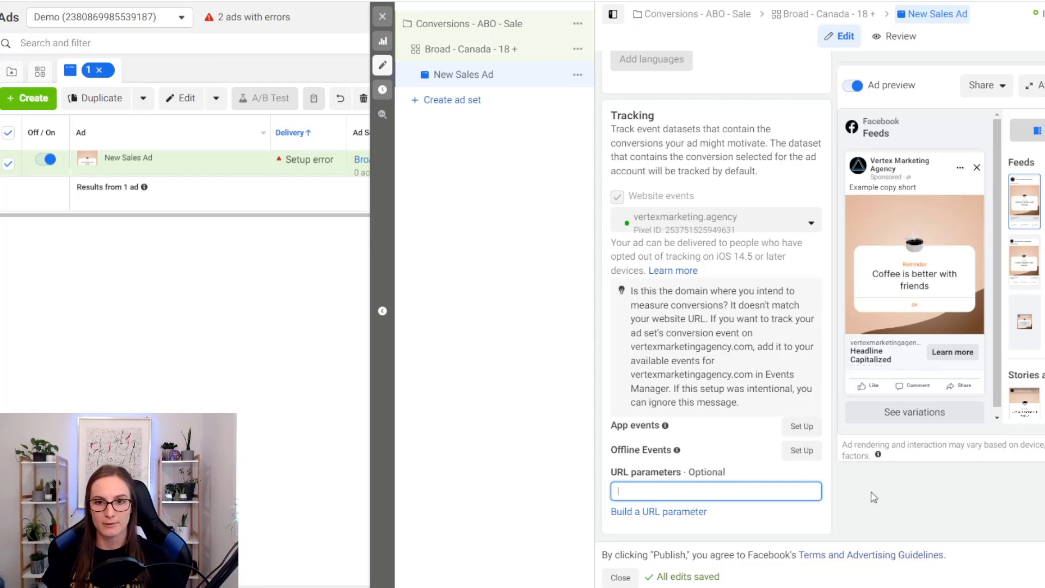
click(889, 502)
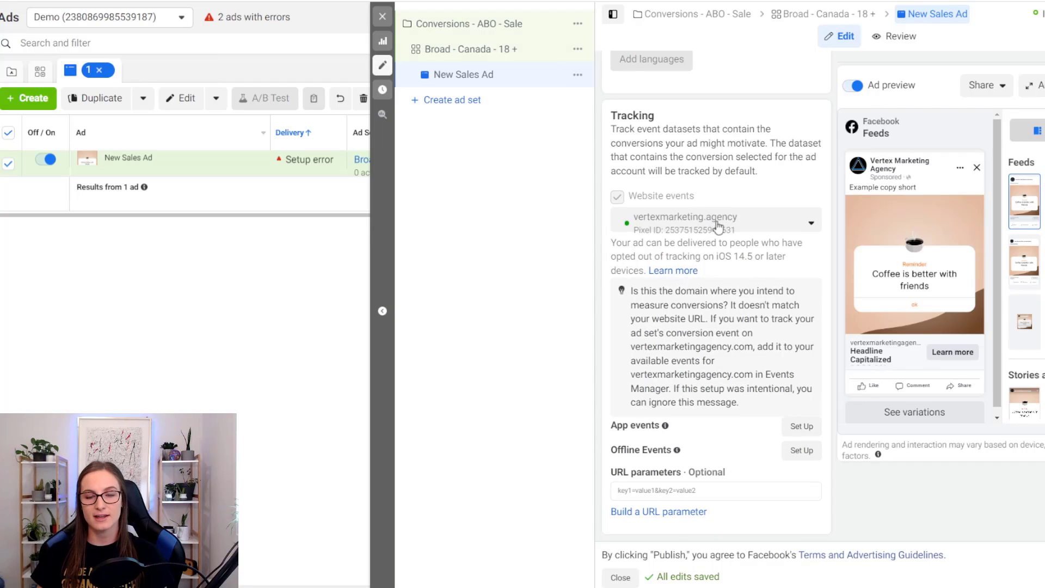
Check the datasets available for website event tracking and preview the ad in other feed placements
click(791, 231)
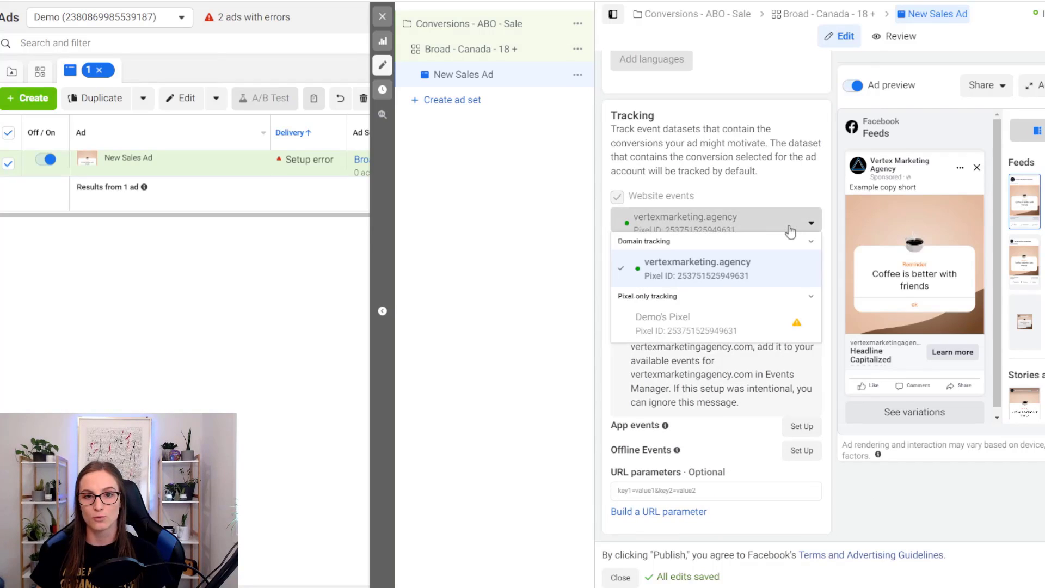
click(790, 231)
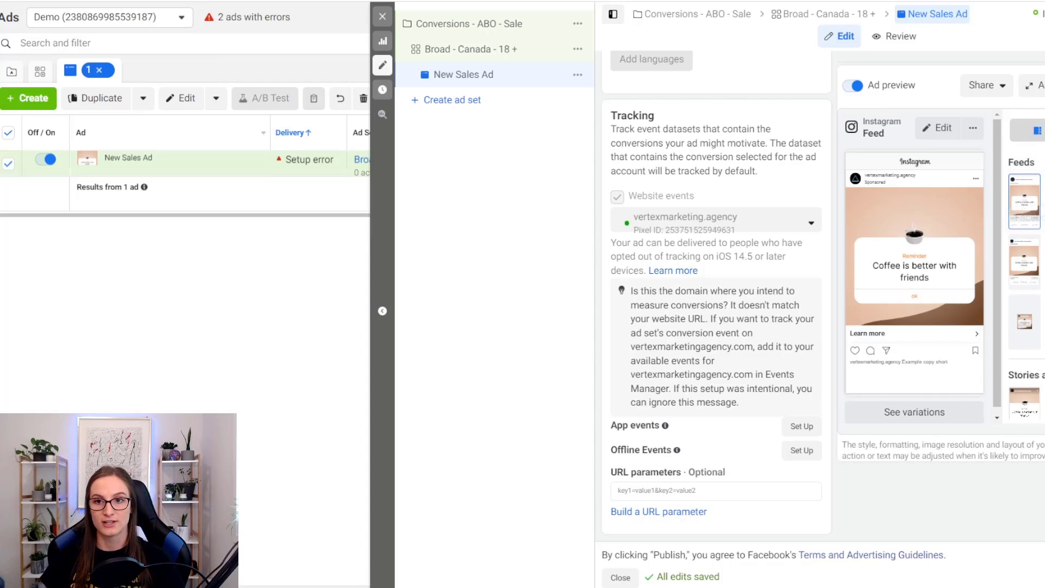
click(1023, 266)
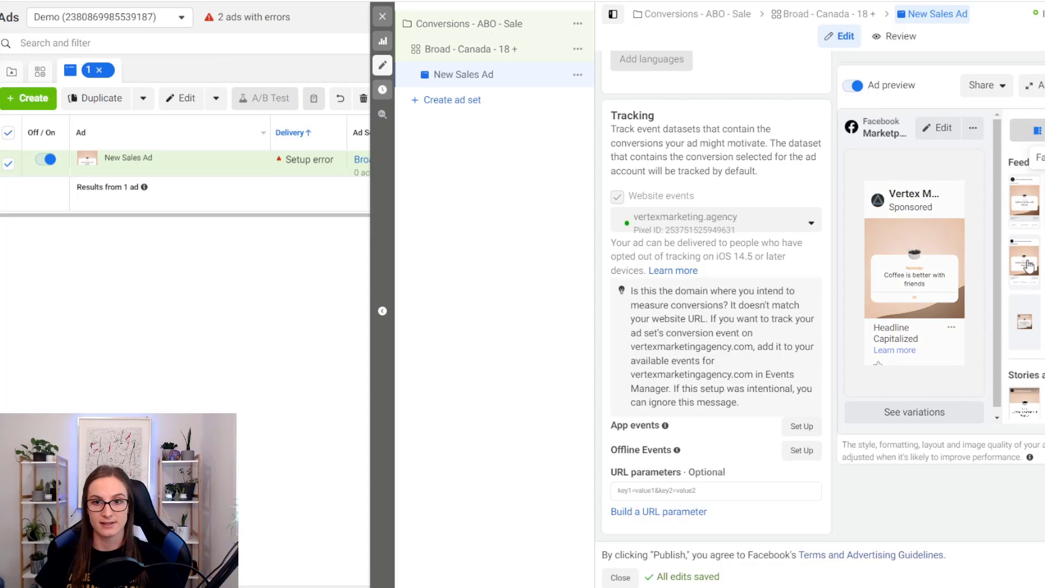
click(1023, 266)
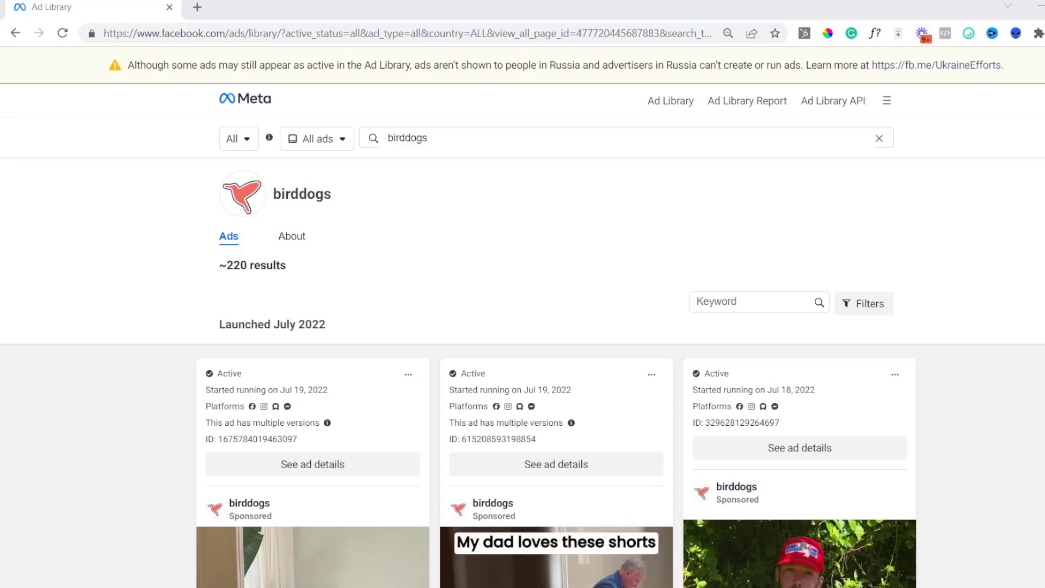
Switch to the Meta Ad Library and browse the ads running for birddogs
scroll(987, 266, down, 15)
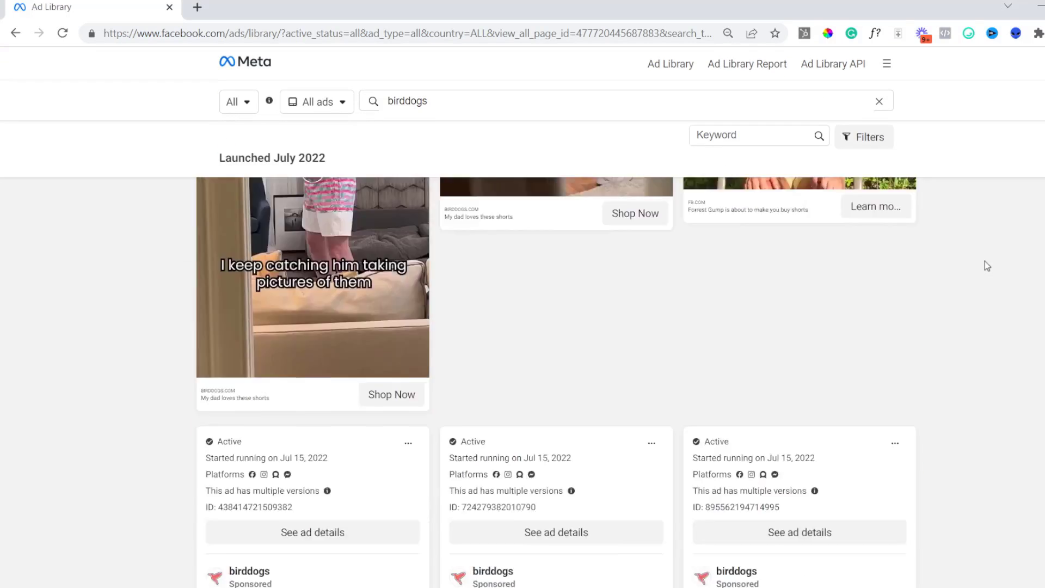
scroll(988, 266, down, 3)
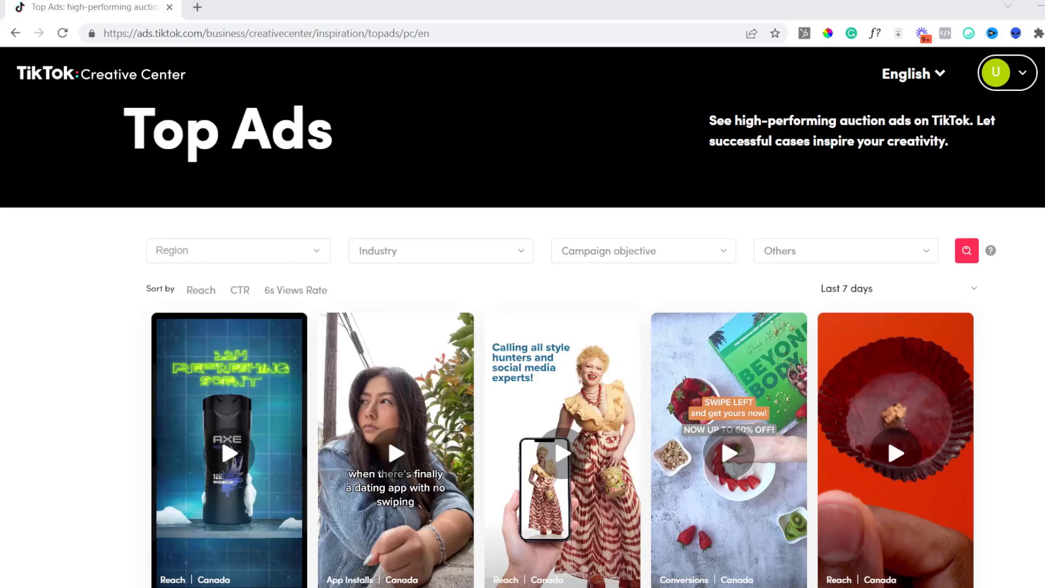
Switch to the TikTok Creative Center and filter the Top Ads to the United States region
click(318, 252)
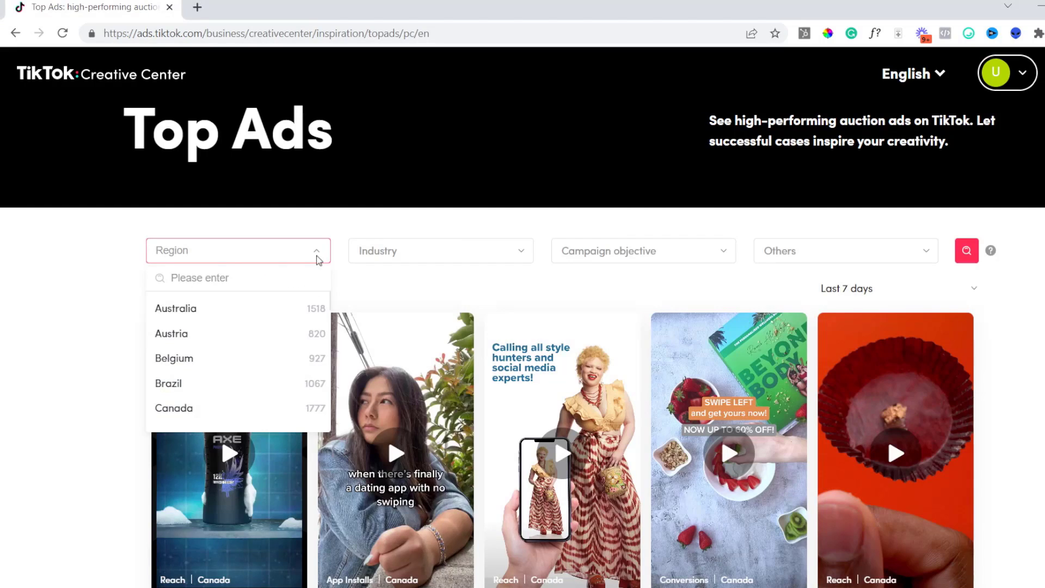
text(UNIT)
click(206, 359)
Narrow the Top Ads to Apparel & Accessories subcategories and a campaign objective, and browse the matching ads
click(498, 256)
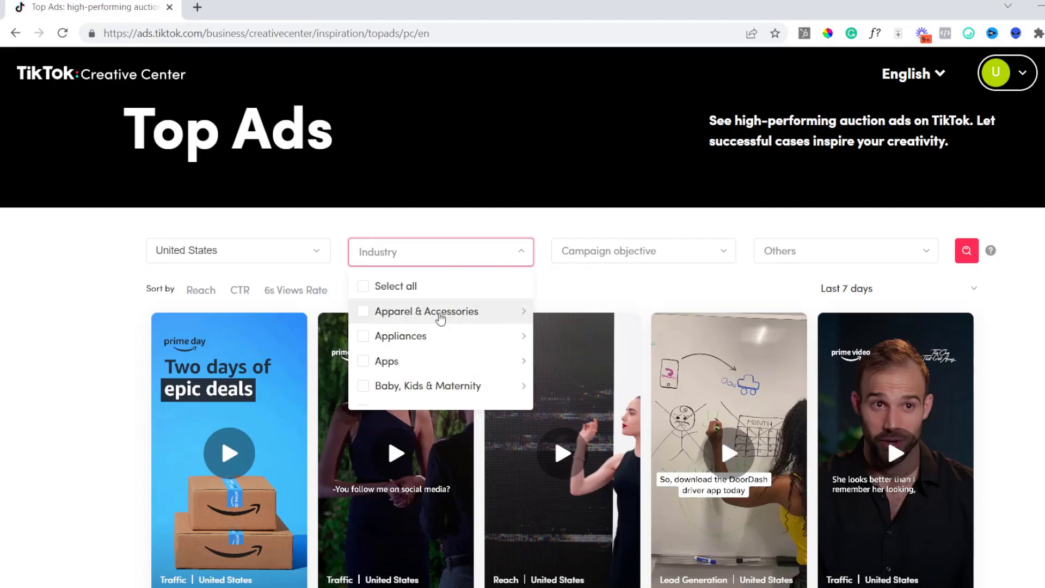
click(439, 313)
click(569, 362)
click(569, 385)
click(693, 246)
click(654, 360)
scroll(362, 444, down, 1)
scroll(362, 444, down, 5)
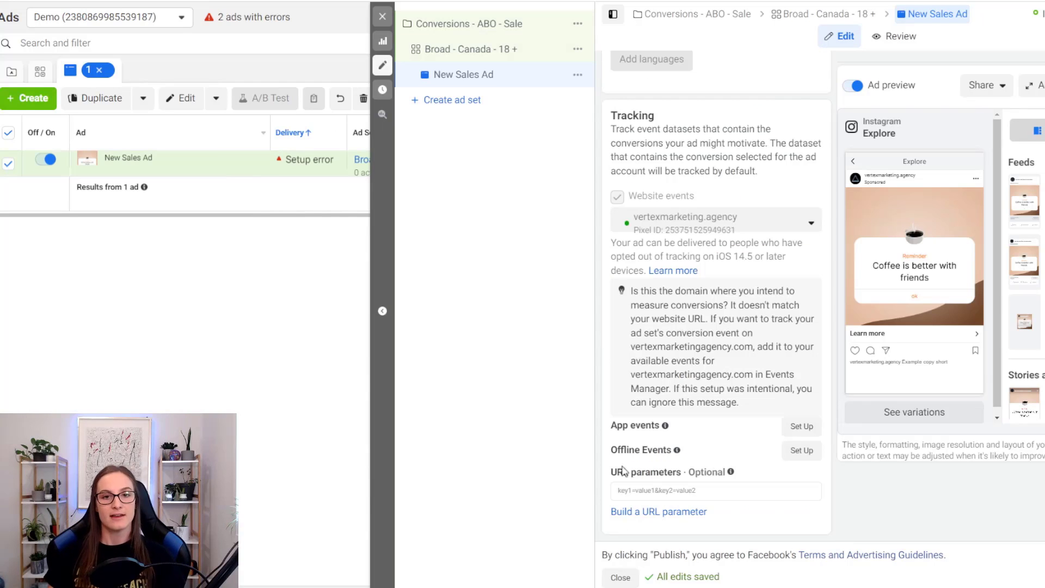
Switch back to Meta Ads Manager, close the ad editor and show the campaign list
click(382, 17)
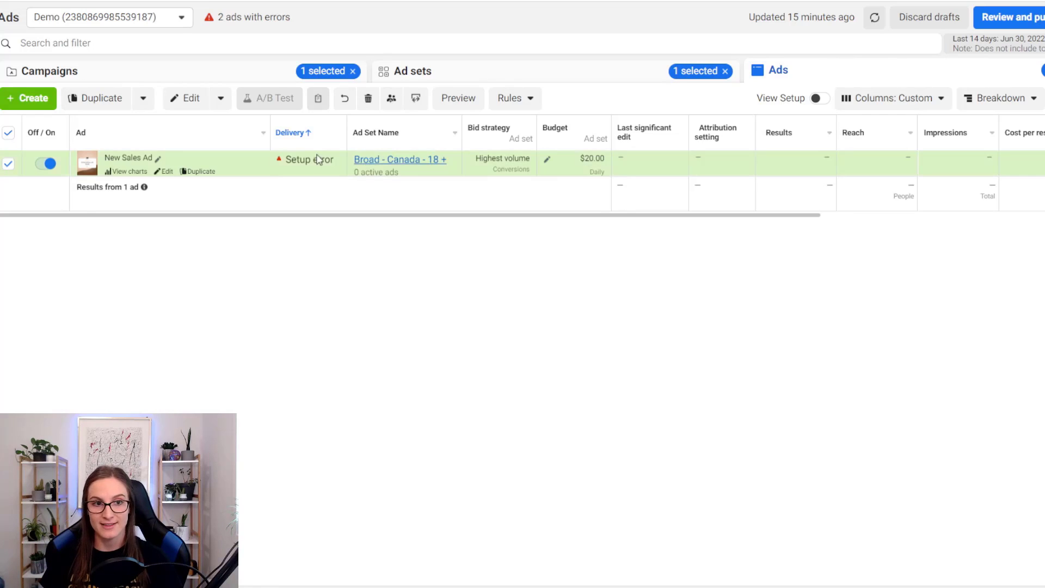
click(166, 171)
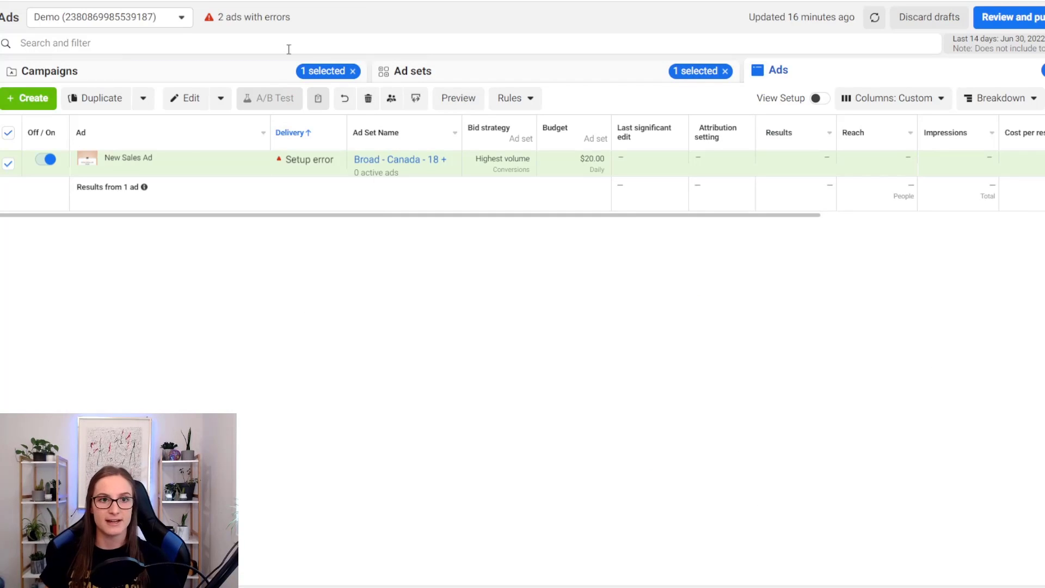
click(269, 75)
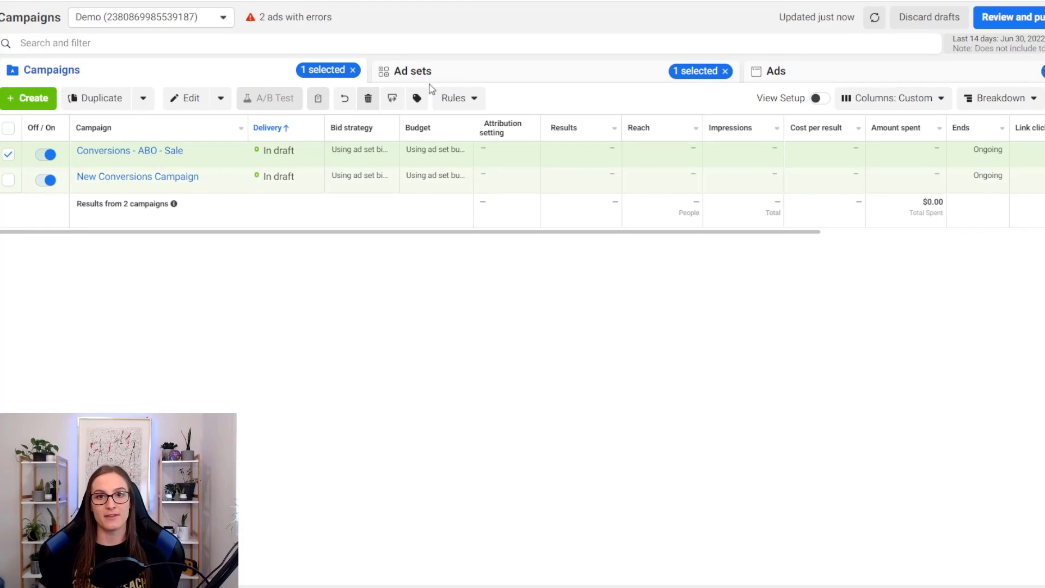
Look through the available column presets and the metric columns shown in the campaign table
mouse_move(827, 120)
click(920, 99)
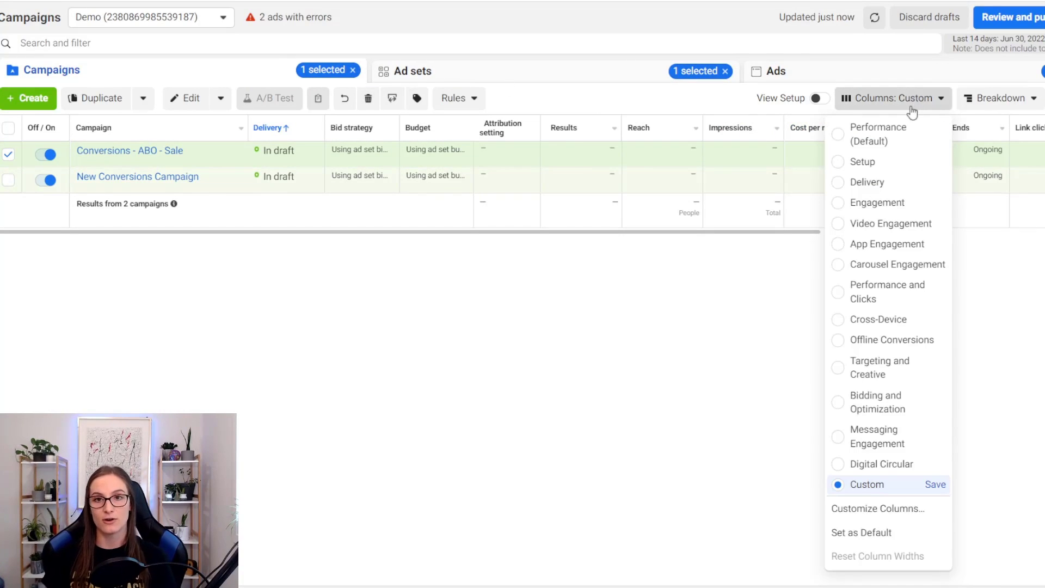
drag(533, 236, 630, 238)
click(632, 242)
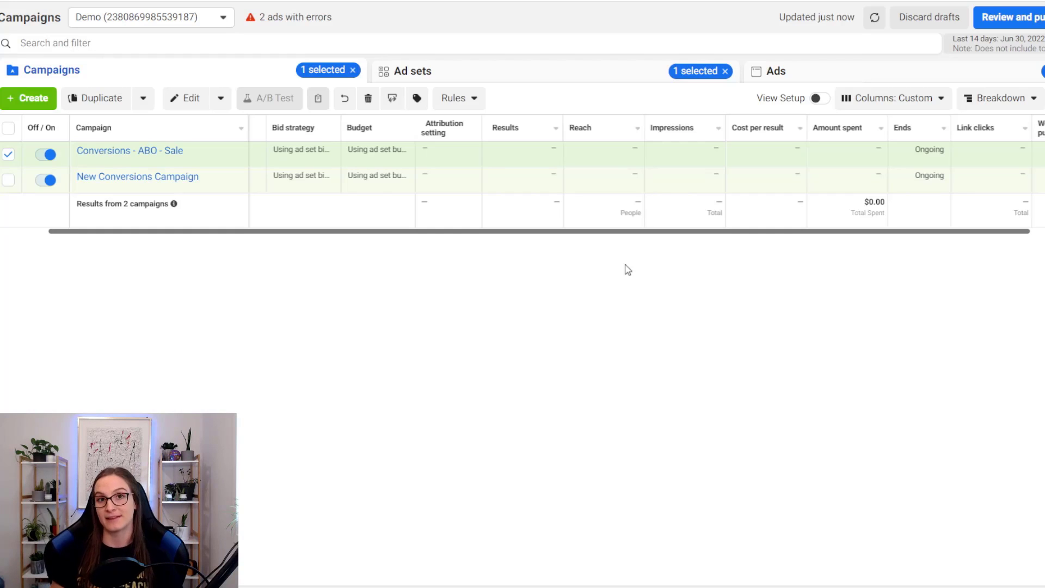
click(893, 98)
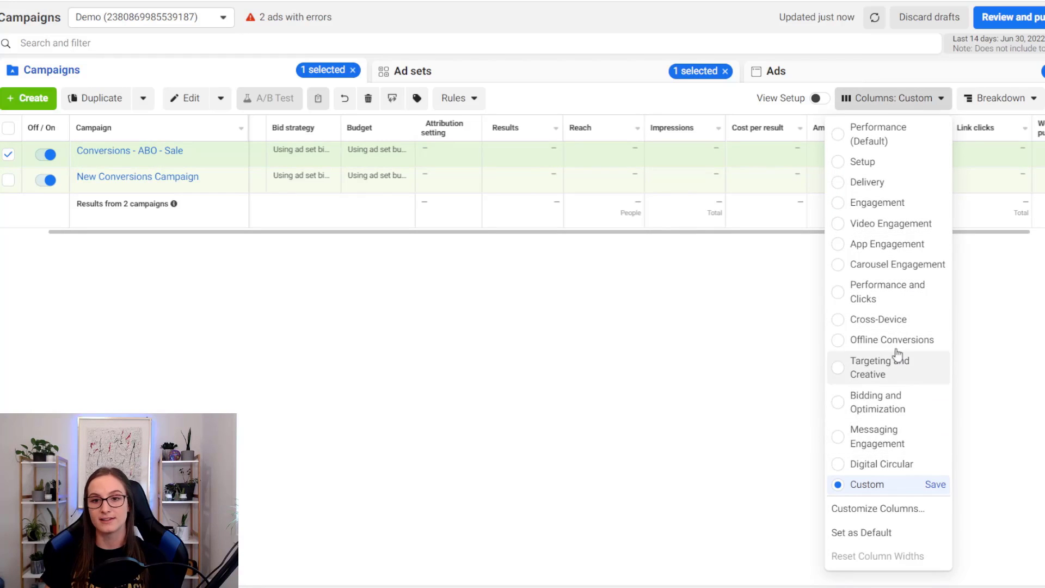
click(532, 238)
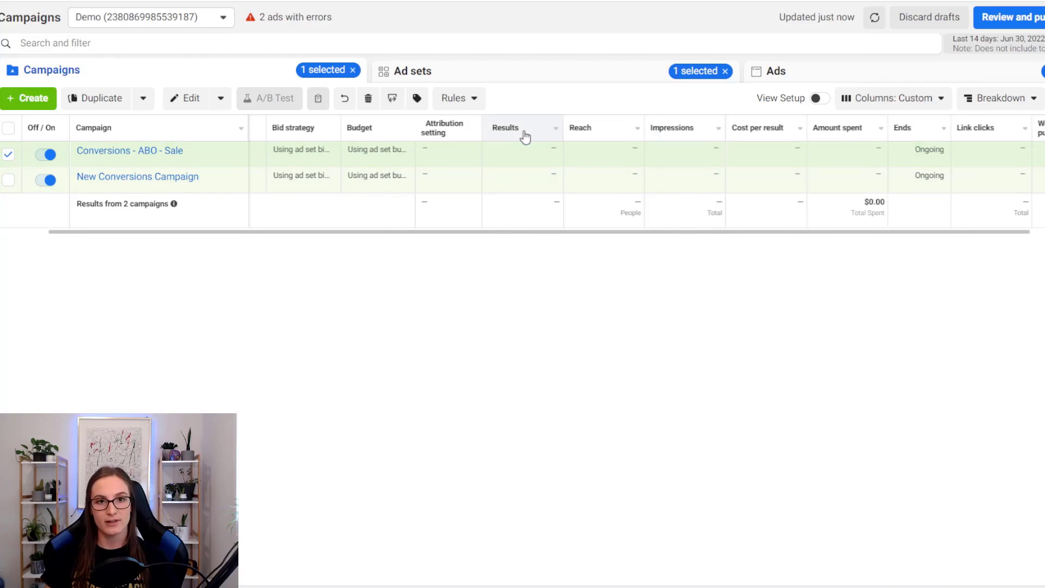
mouse_move(765, 132)
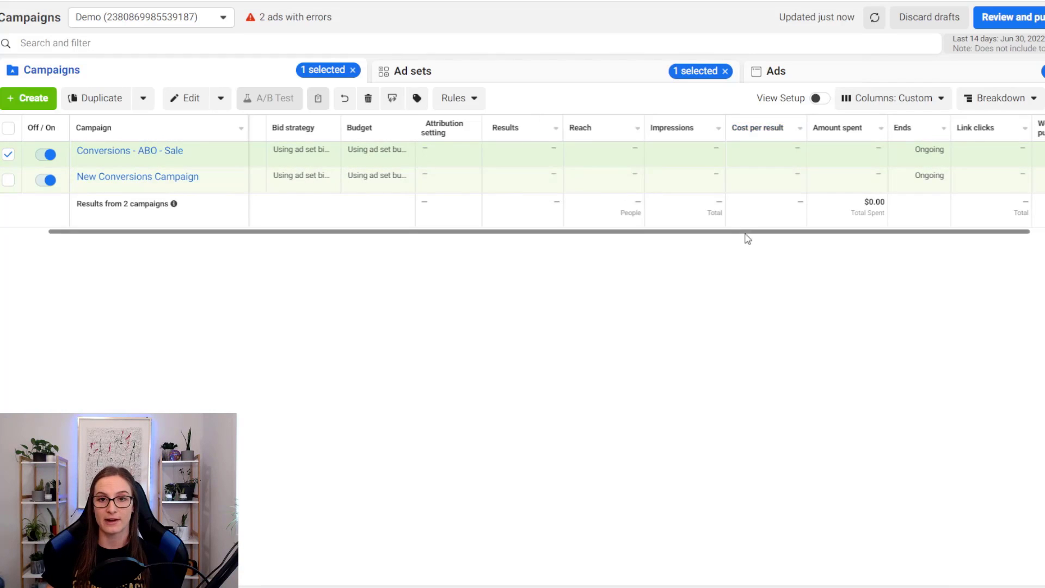
drag(746, 233, 928, 228)
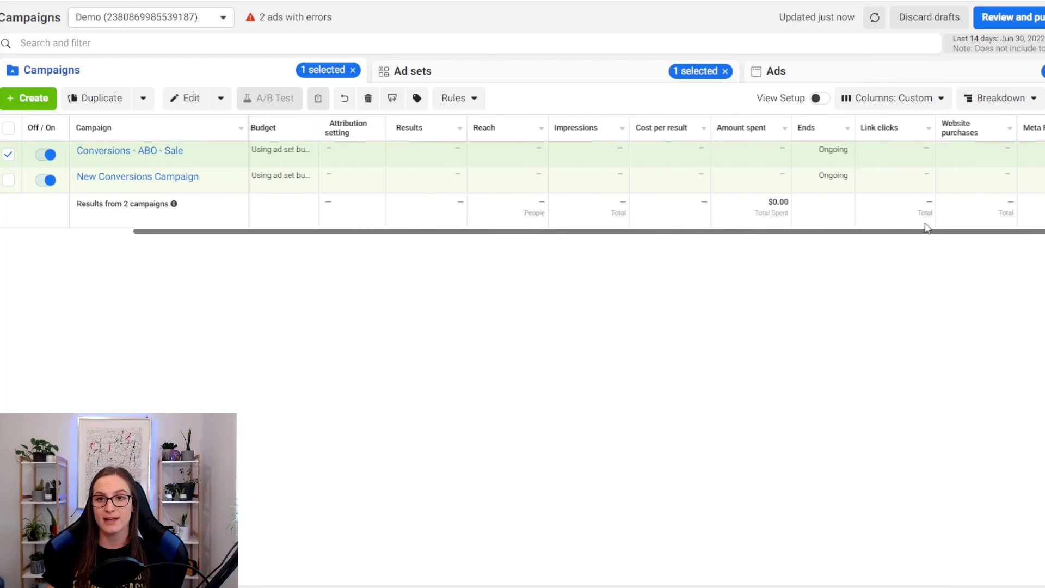
Customize the campaign table's columns by searching for roas and adding the total Purchase ROAS (Return on ad spend) metric
click(904, 104)
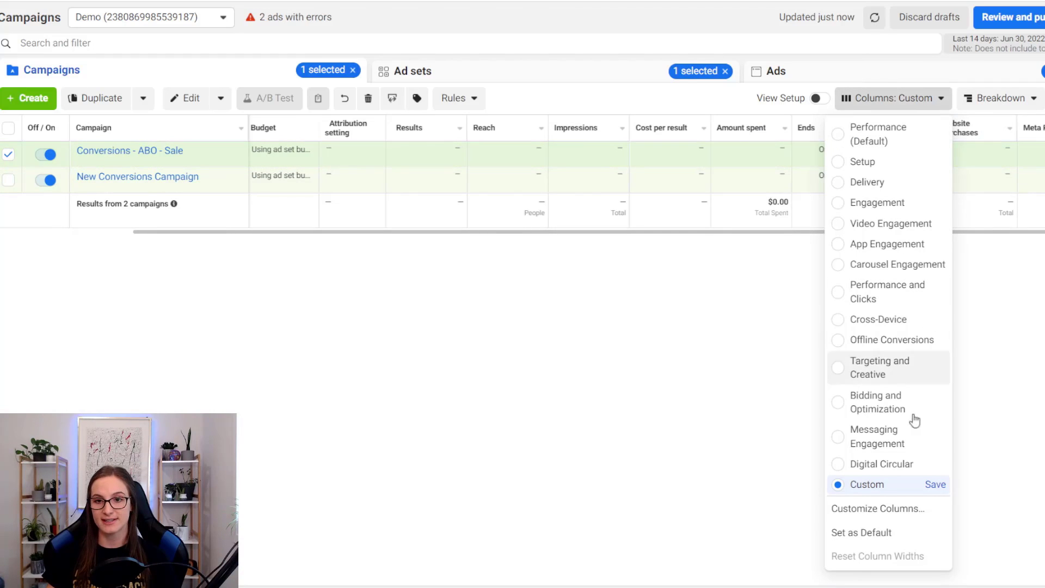
click(909, 517)
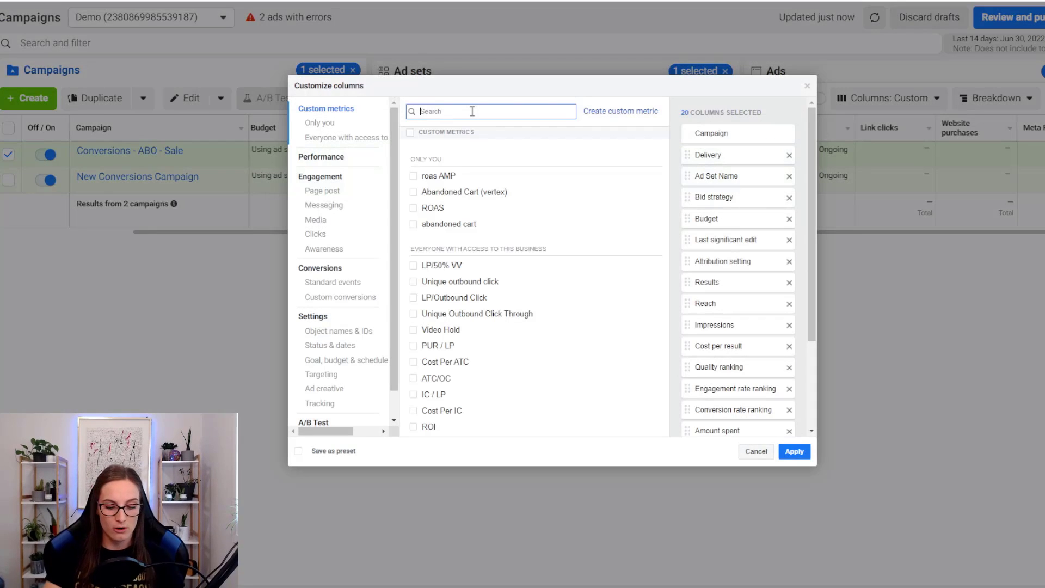
text(roas)
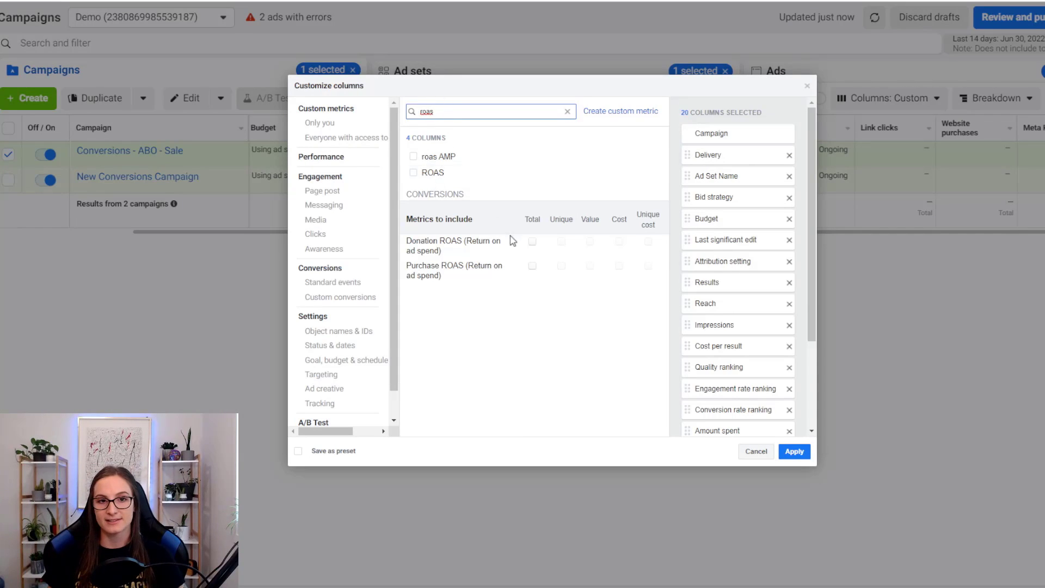
click(505, 265)
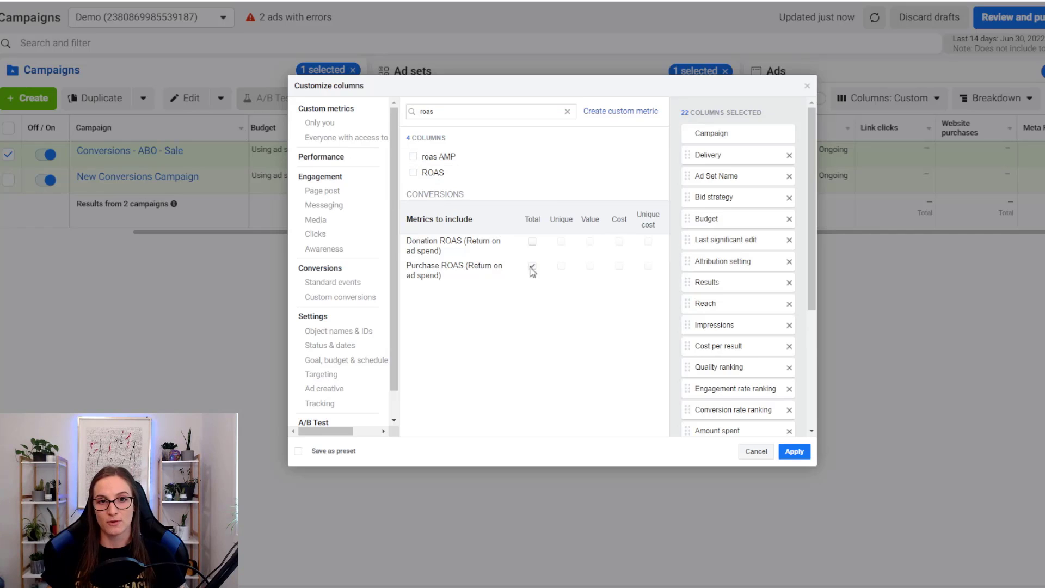
click(795, 451)
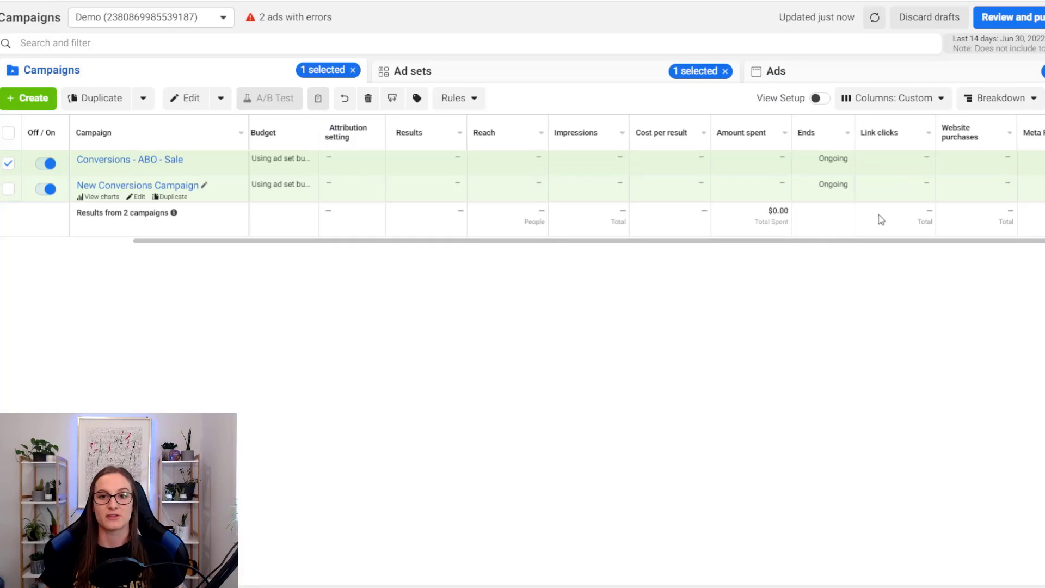
drag(822, 241, 973, 240)
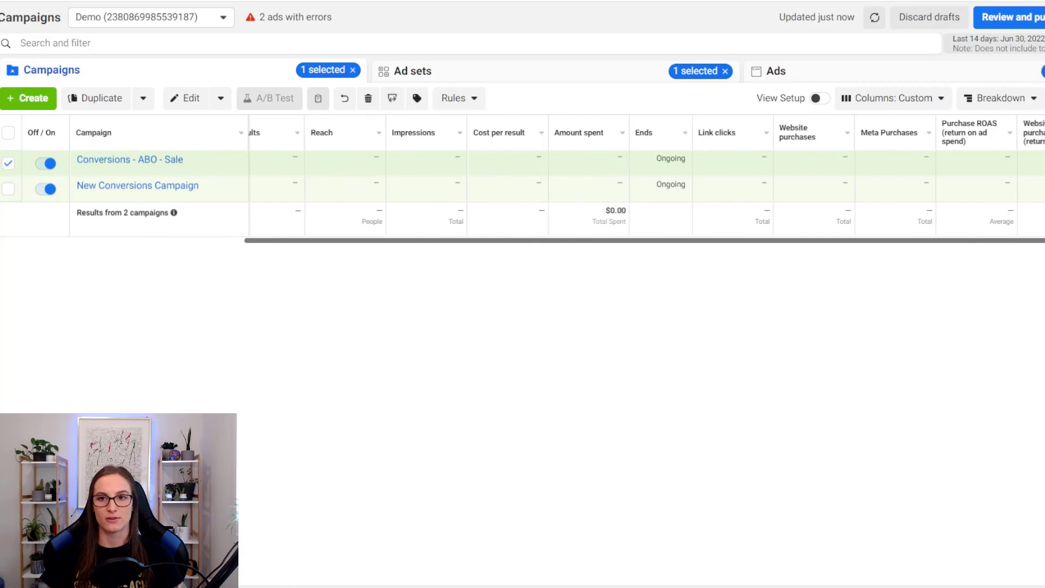